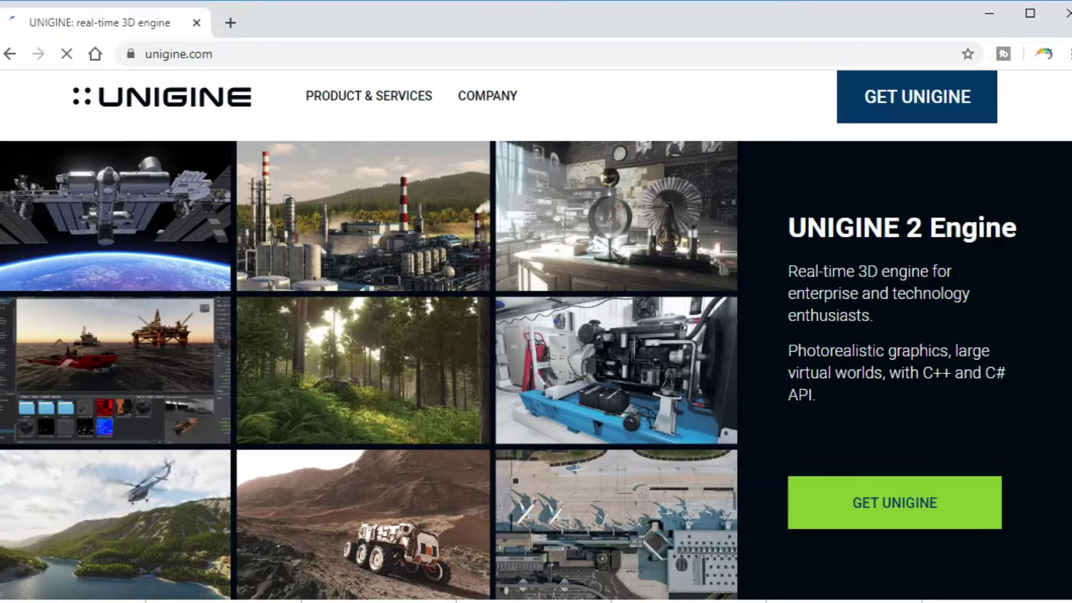
- Go to the SDK Editions And Pricing page and choose the Community Free download
click(981, 517)
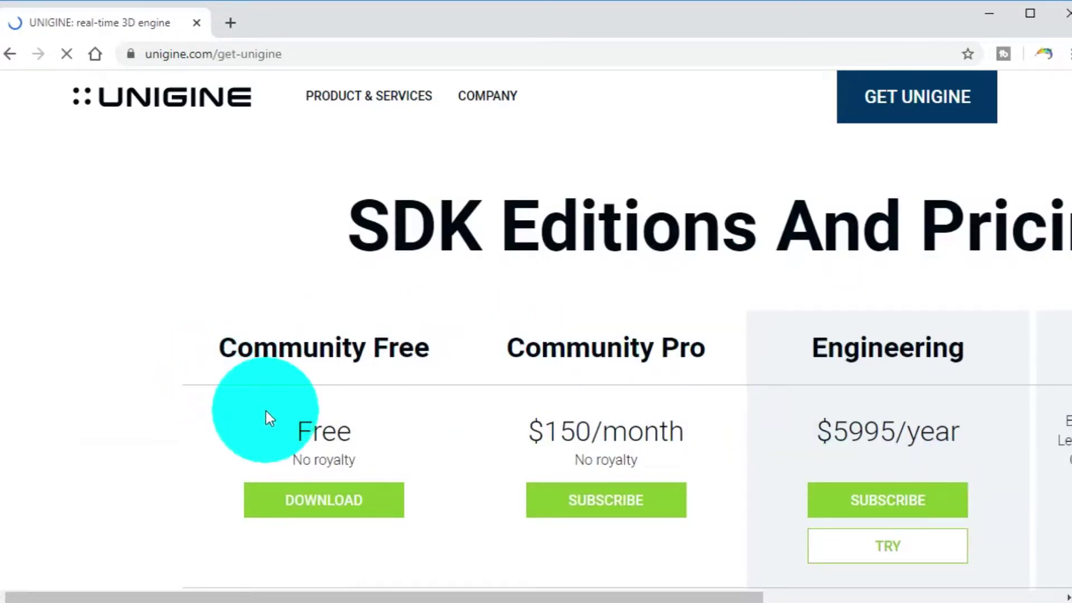
double_click(351, 437)
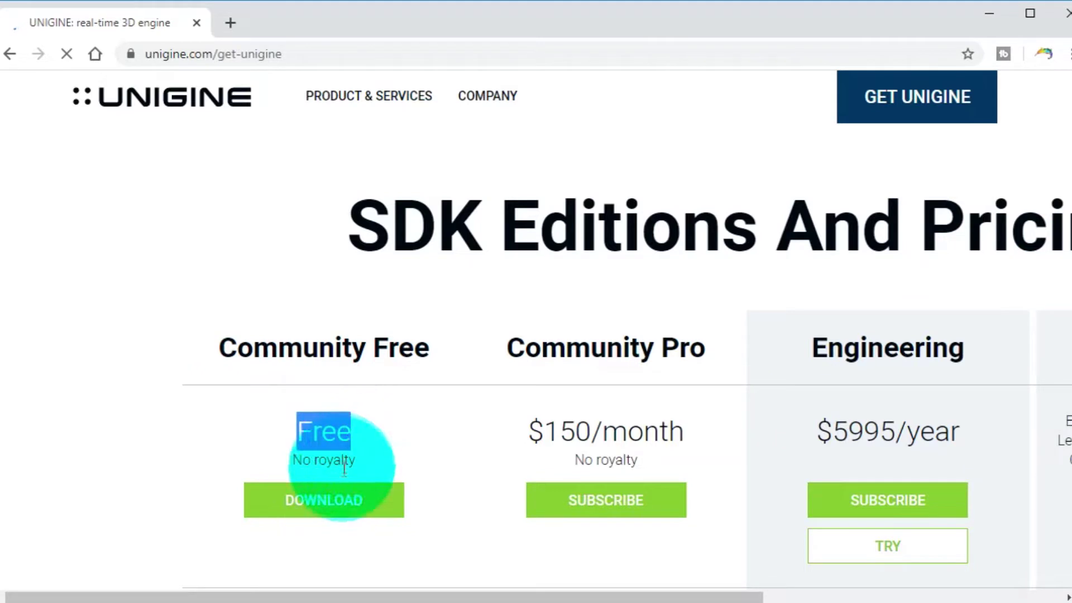
- Autofill the sign-up form's name, e-mail and password fields and tick the product-updates agreement checkbox
click(332, 503)
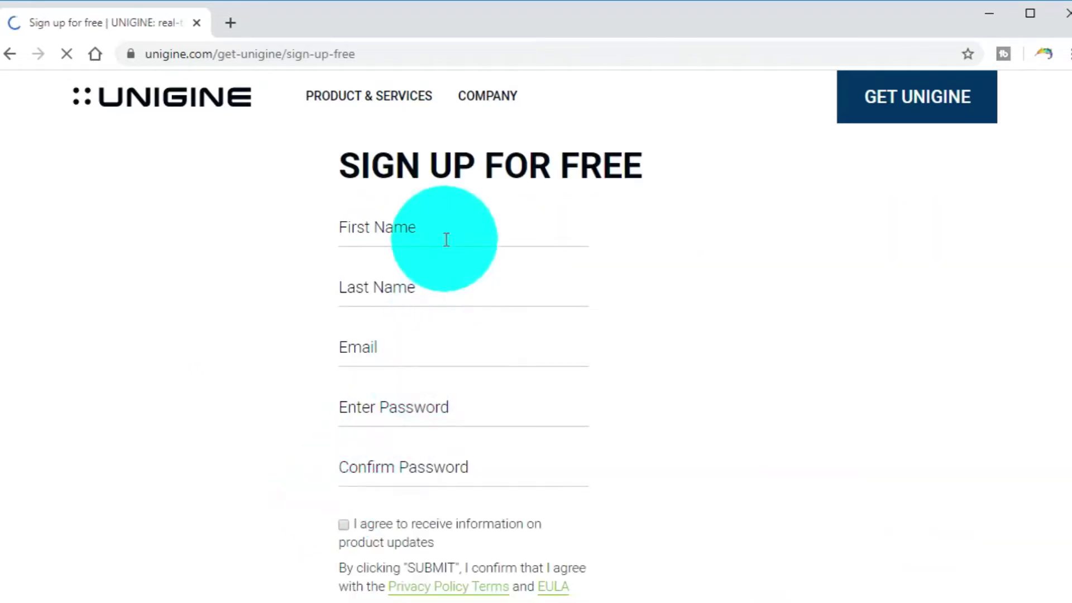
click(446, 239)
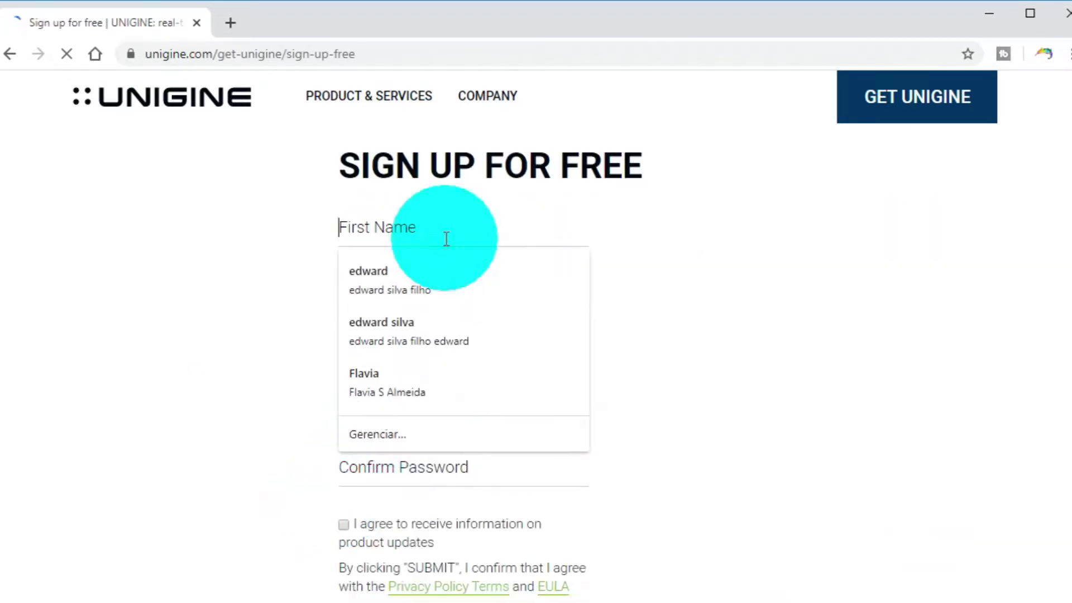
key(Tab)
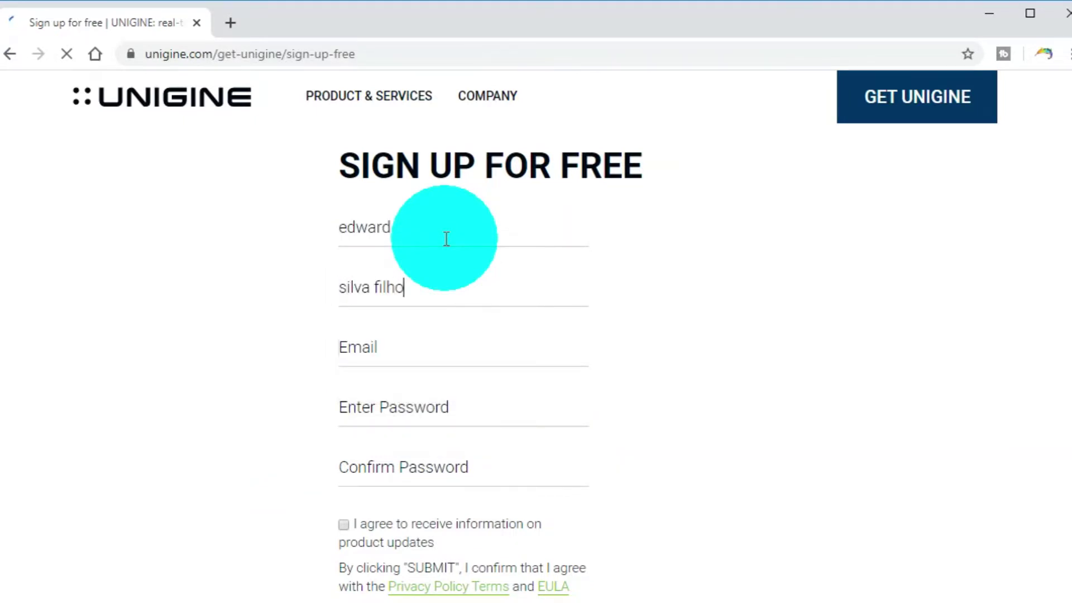
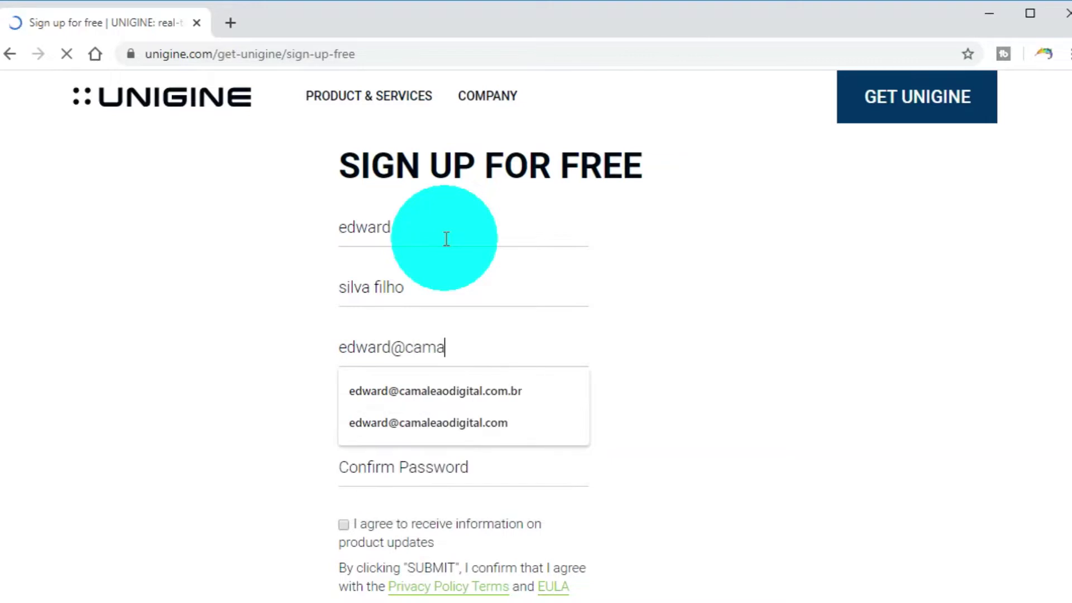
key(Down)
key(Down)
key(Return)
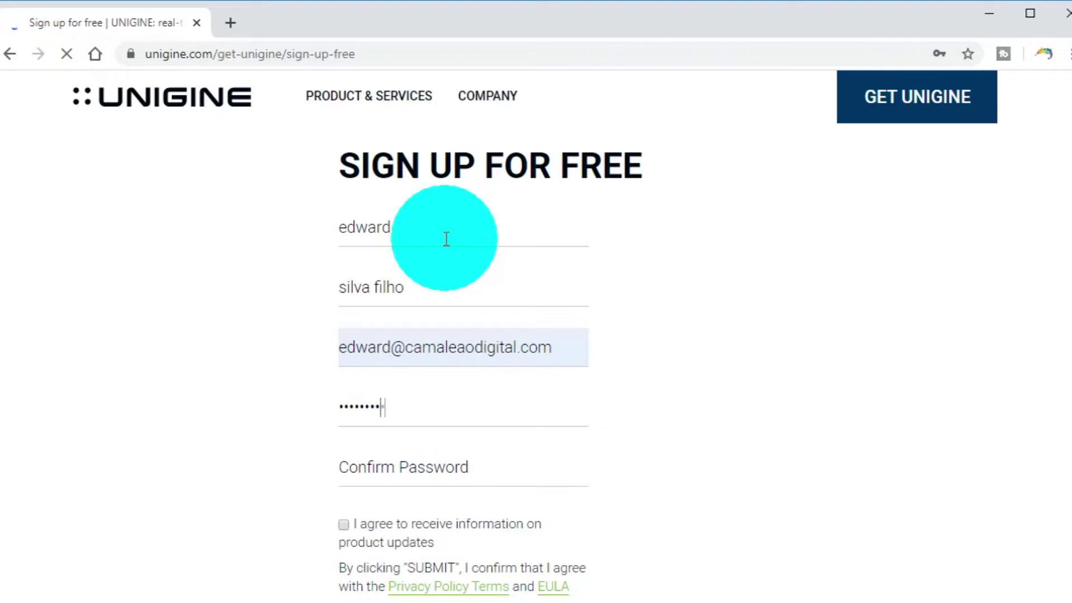
click(343, 524)
scroll(369, 528, down, 3)
- Submit the sign-up form and save UNIGINE_SDK_Browser_Windows_1.9.23 into Downloads
click(524, 491)
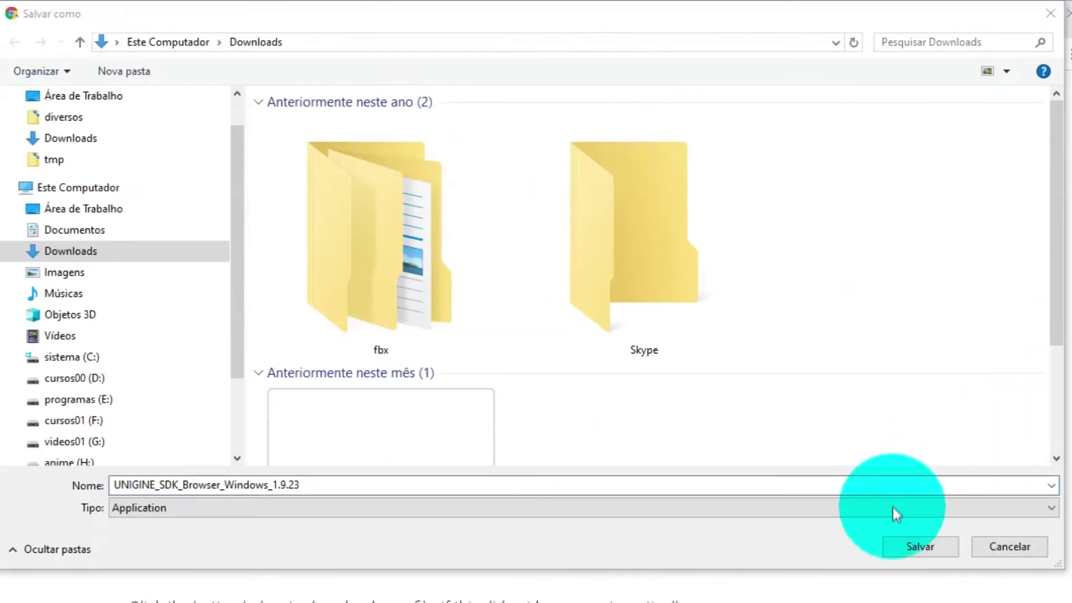
click(793, 486)
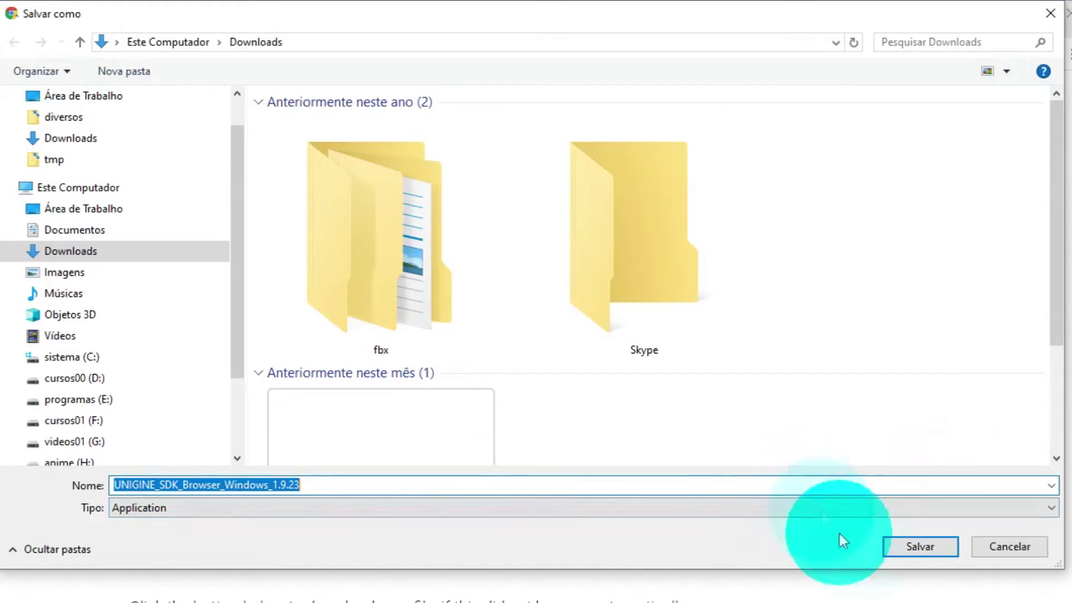
click(909, 544)
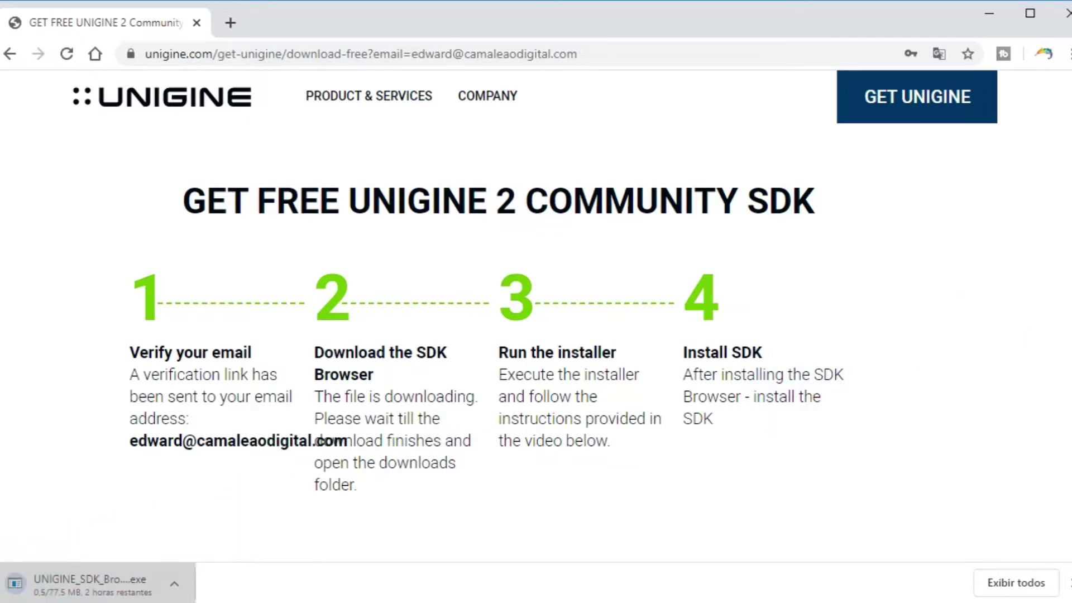
- Pick a platform from the DOWNLOAD button's dropdown, then minimize Chrome to the desktop
scroll(564, 466, down, 5)
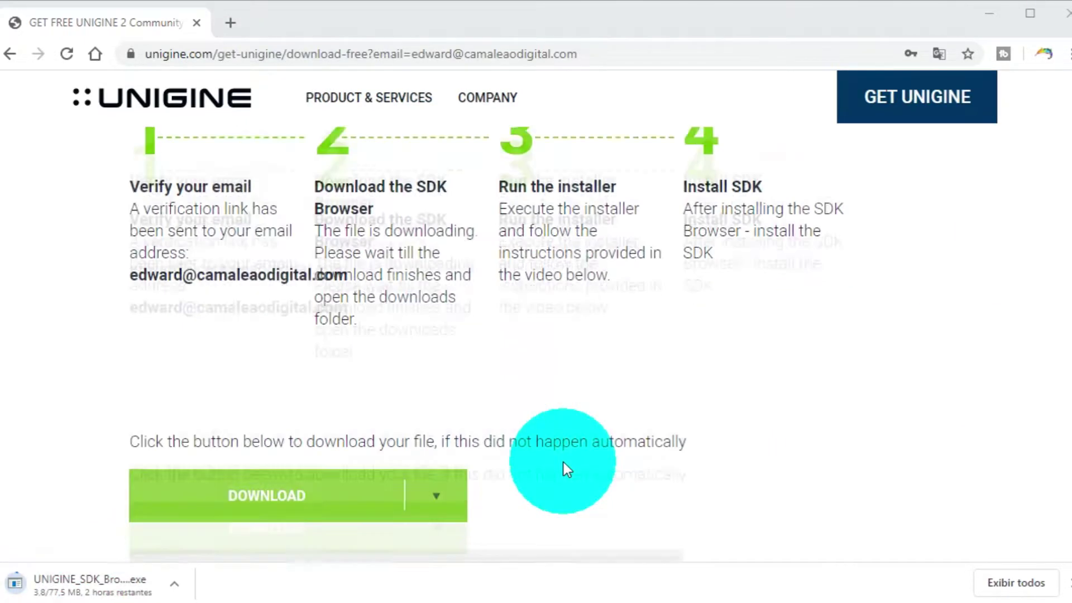
click(443, 420)
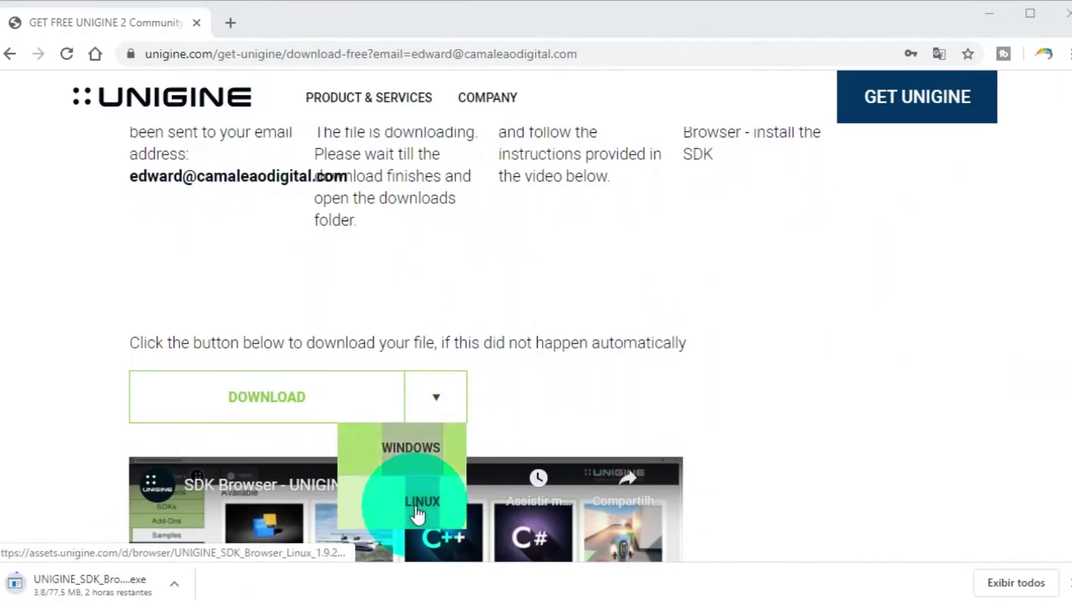
click(426, 450)
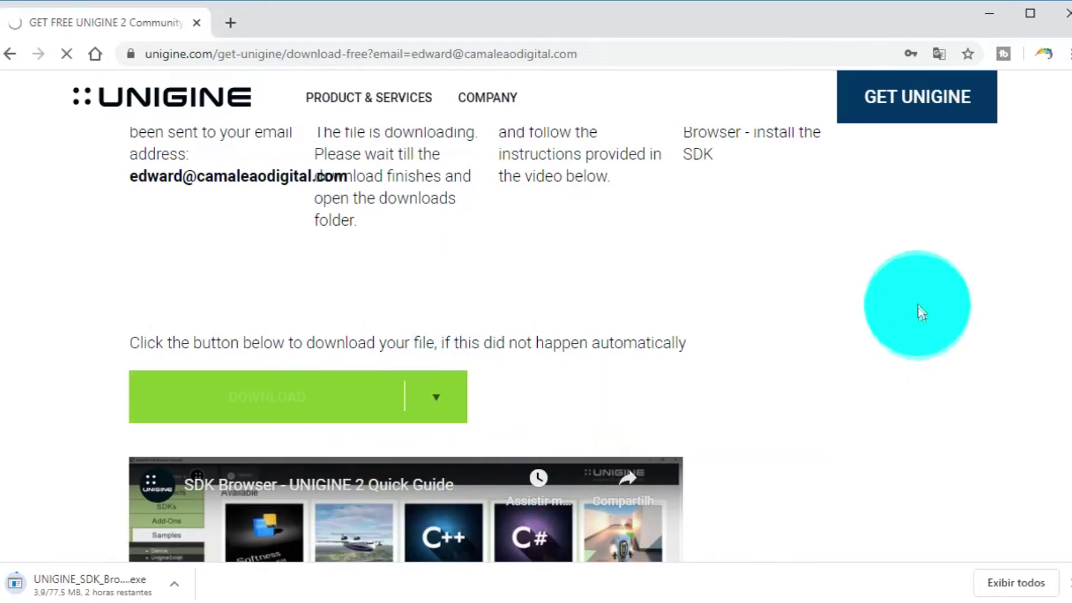
click(989, 14)
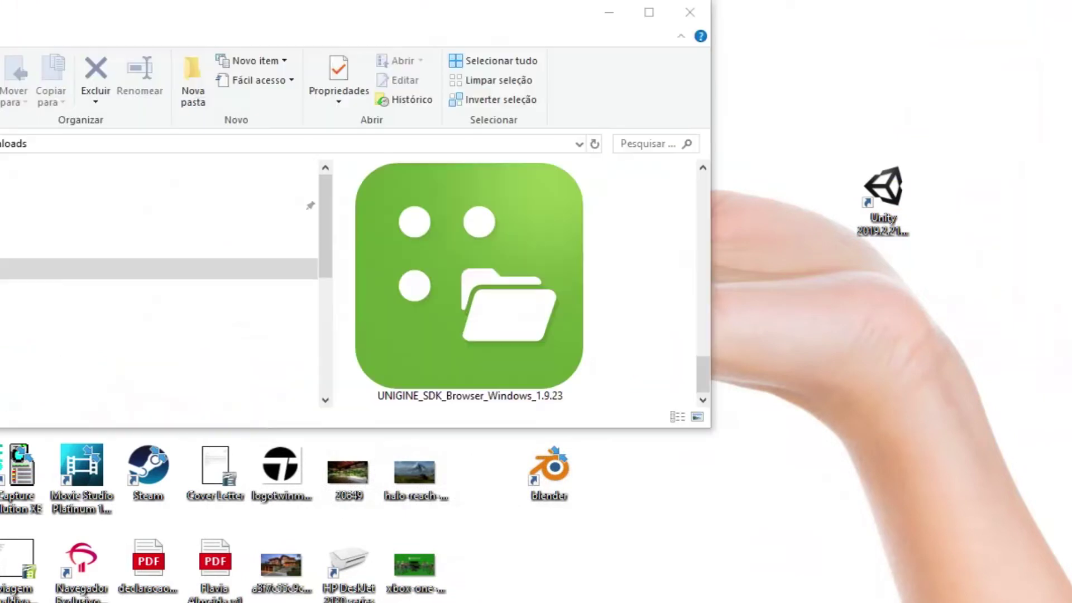
- Run the downloaded installer and browse for a new installation folder on drive E:
click(499, 350)
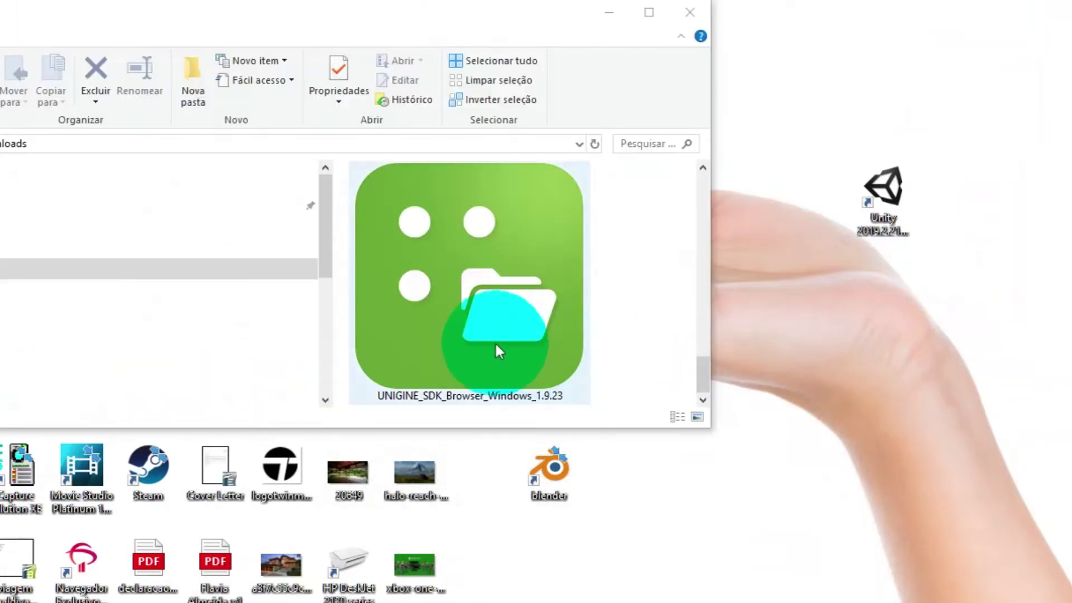
click(609, 17)
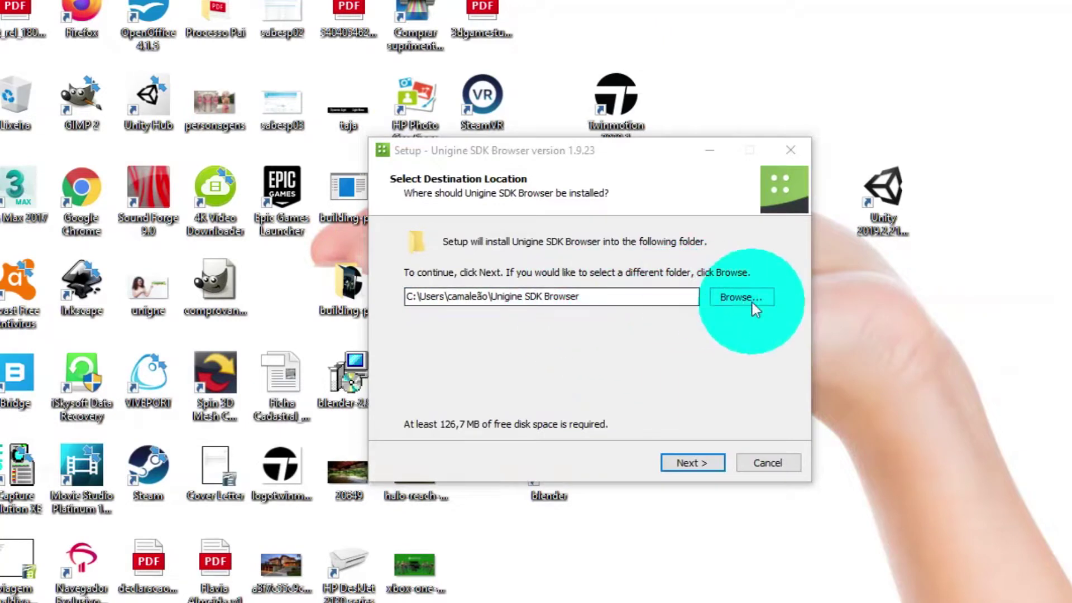
click(751, 304)
scroll(559, 336, up, 2)
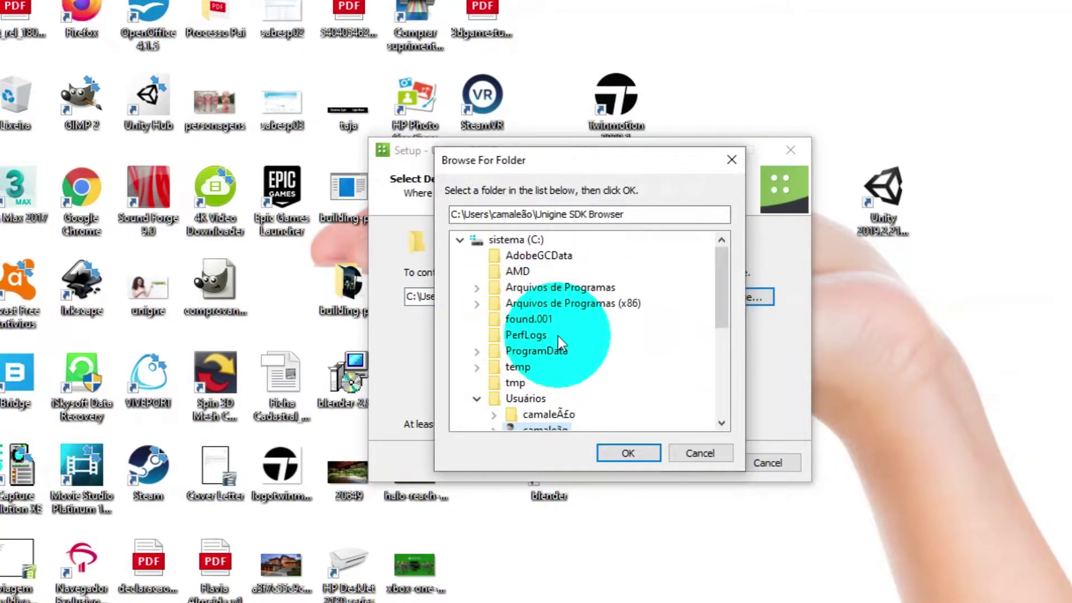
click(460, 241)
double_click(514, 271)
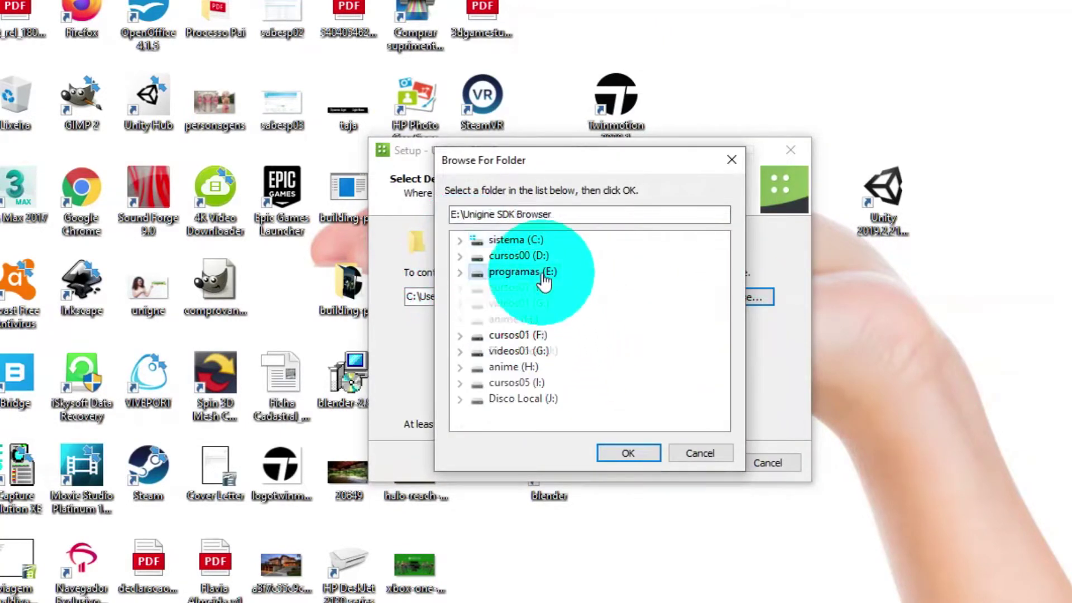
drag(582, 167, 193, 223)
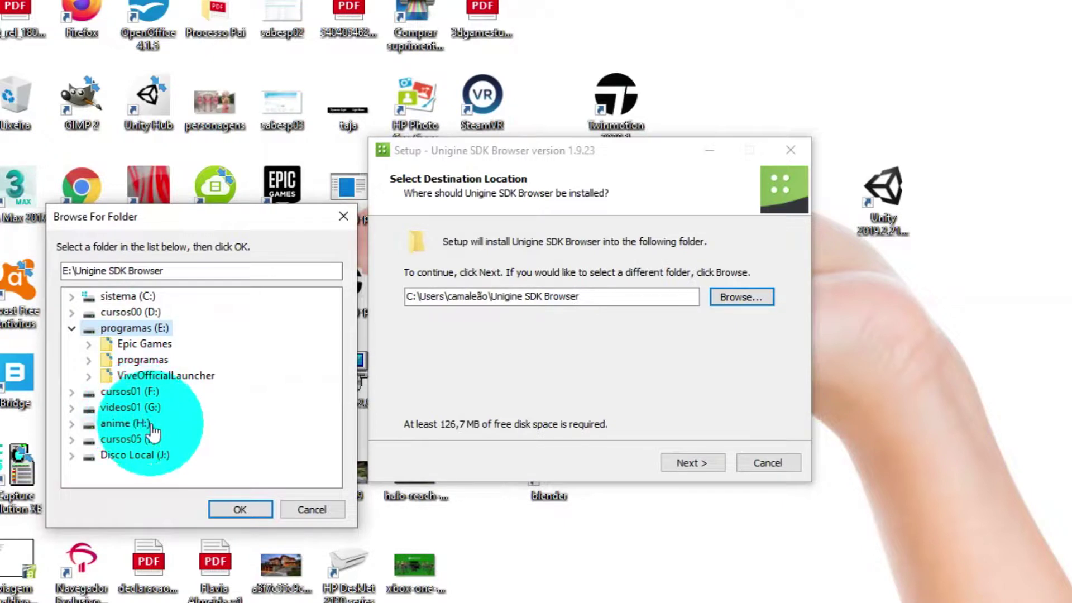
- Set the install folder to E:\programas\UnigineSDKBrowser and continue to Select Components
double_click(89, 330)
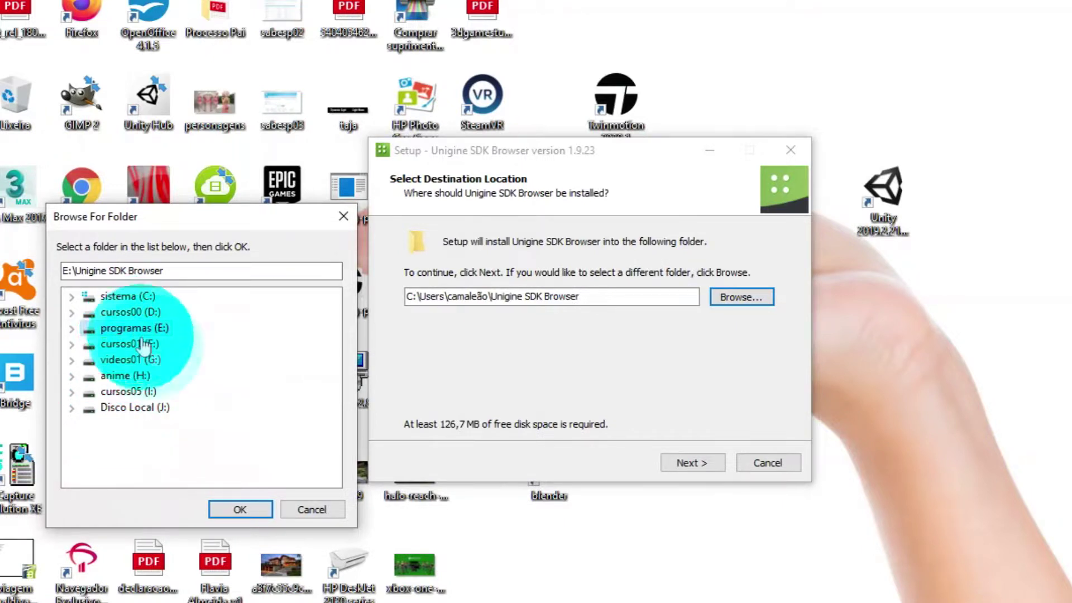
click(75, 326)
click(75, 328)
click(78, 331)
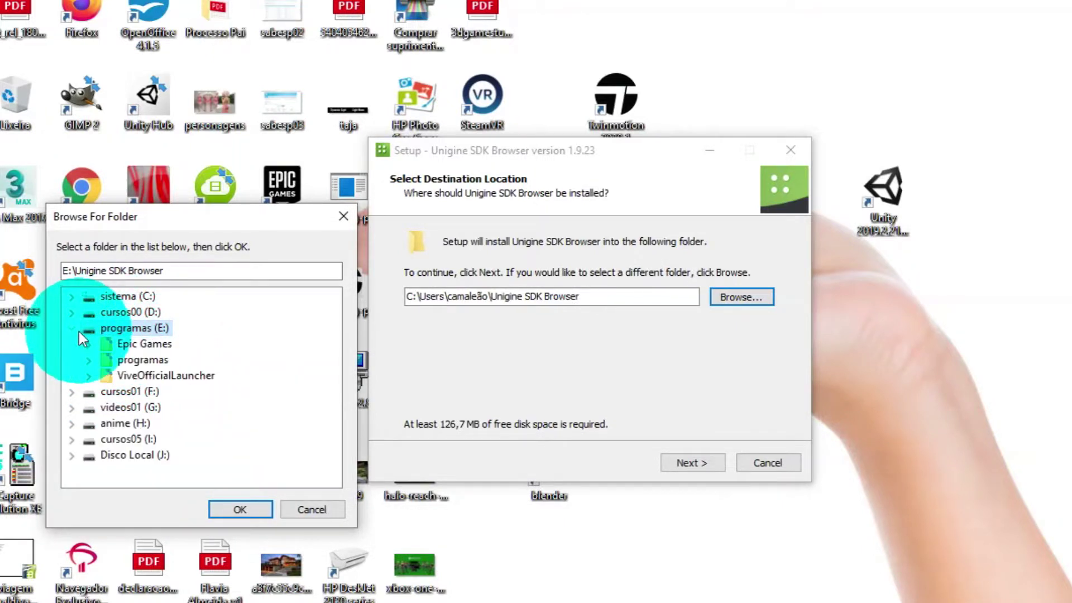
click(131, 362)
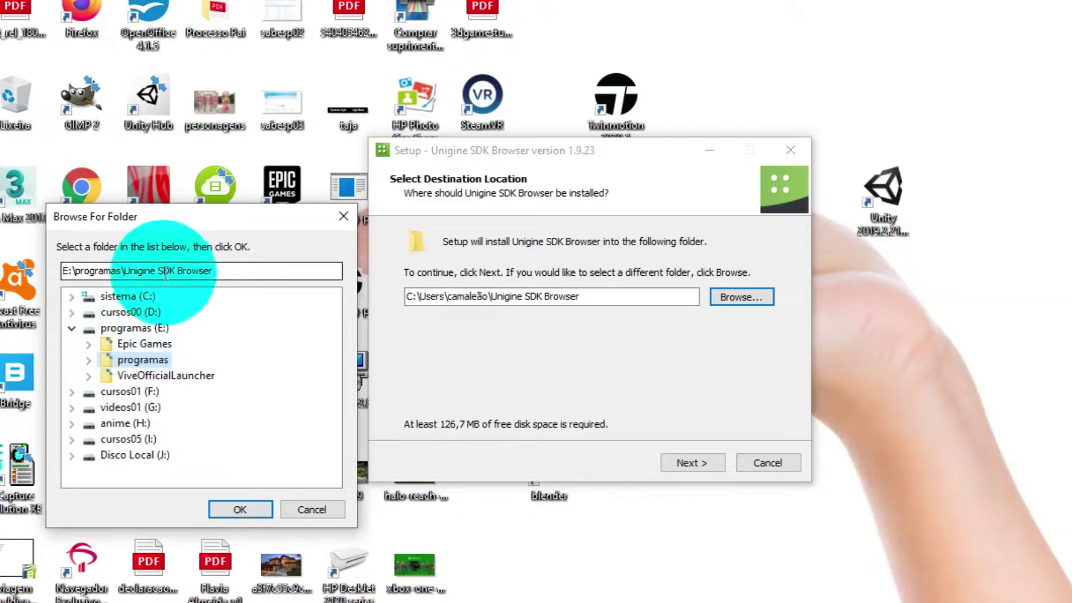
drag(157, 274, 213, 273)
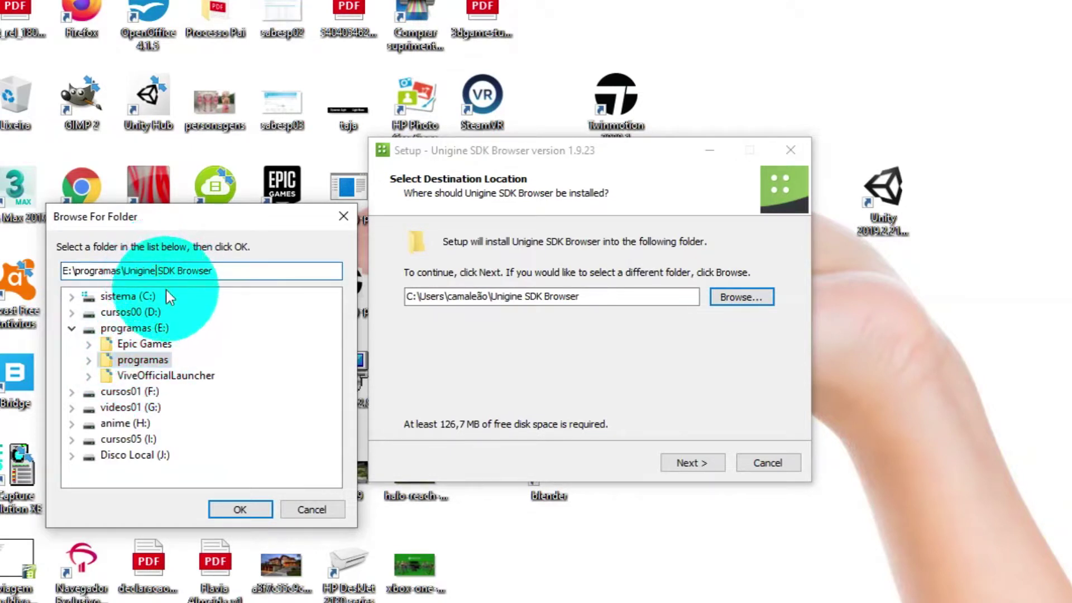
click(157, 273)
key(BackSpace)
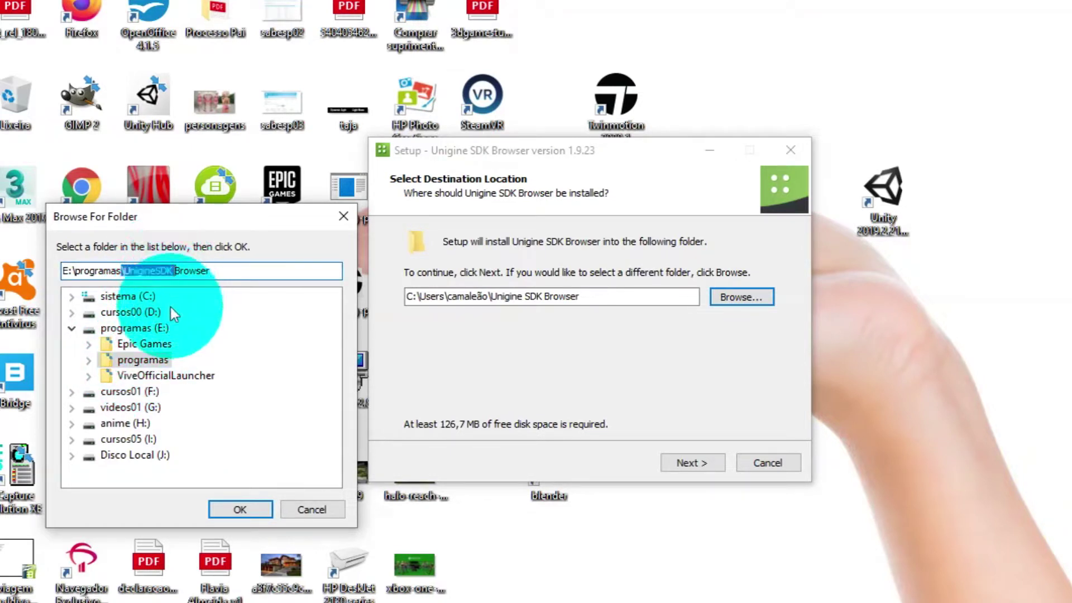
key(BackSpace)
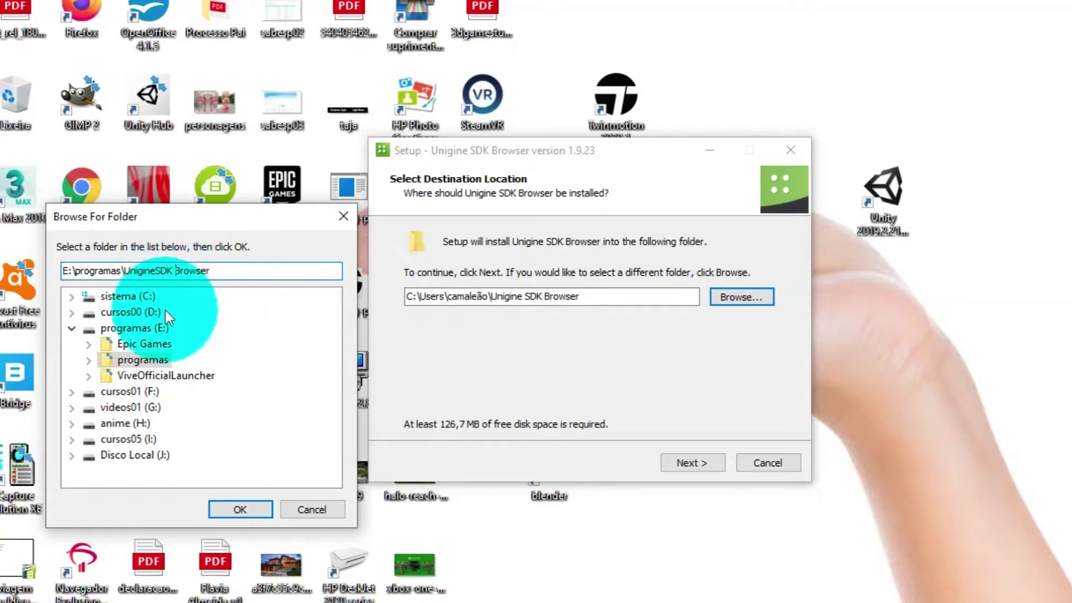
click(242, 509)
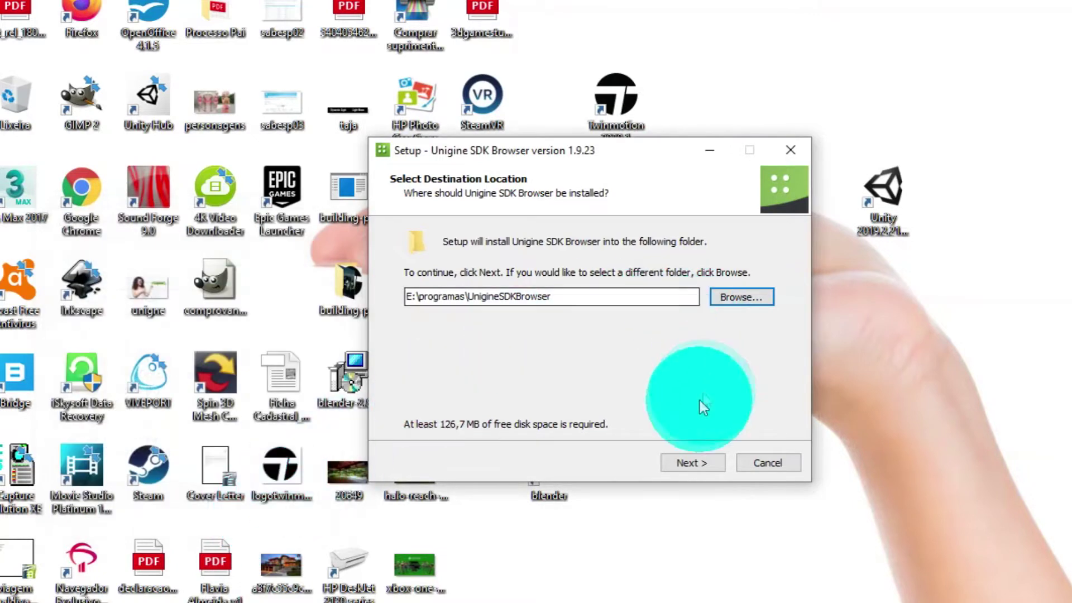
click(705, 461)
- Leave Visual Studio Code out of the installed components and continue
click(463, 303)
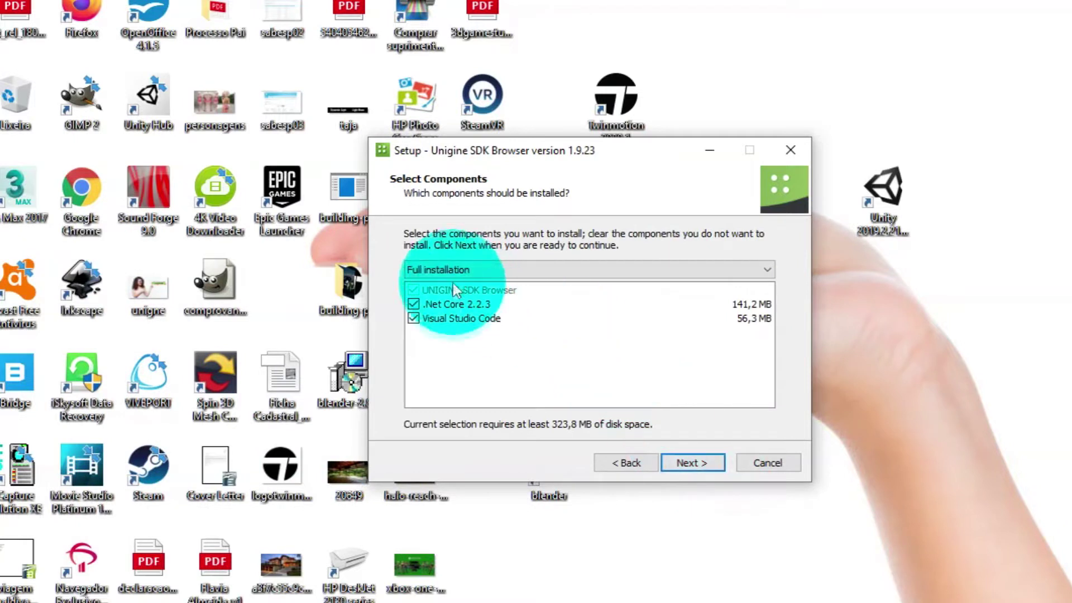
click(471, 317)
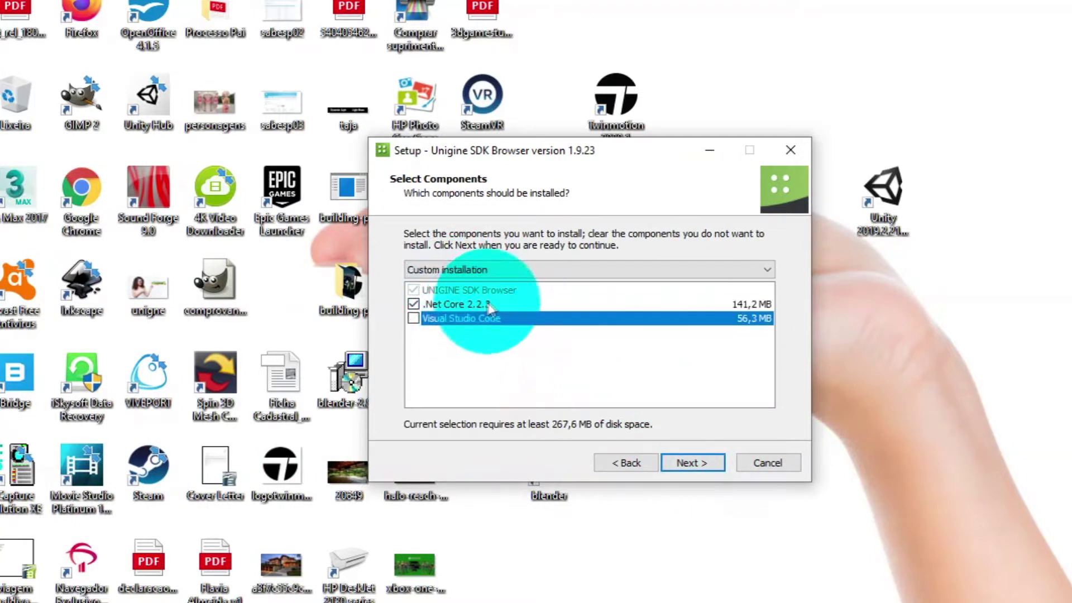
click(481, 291)
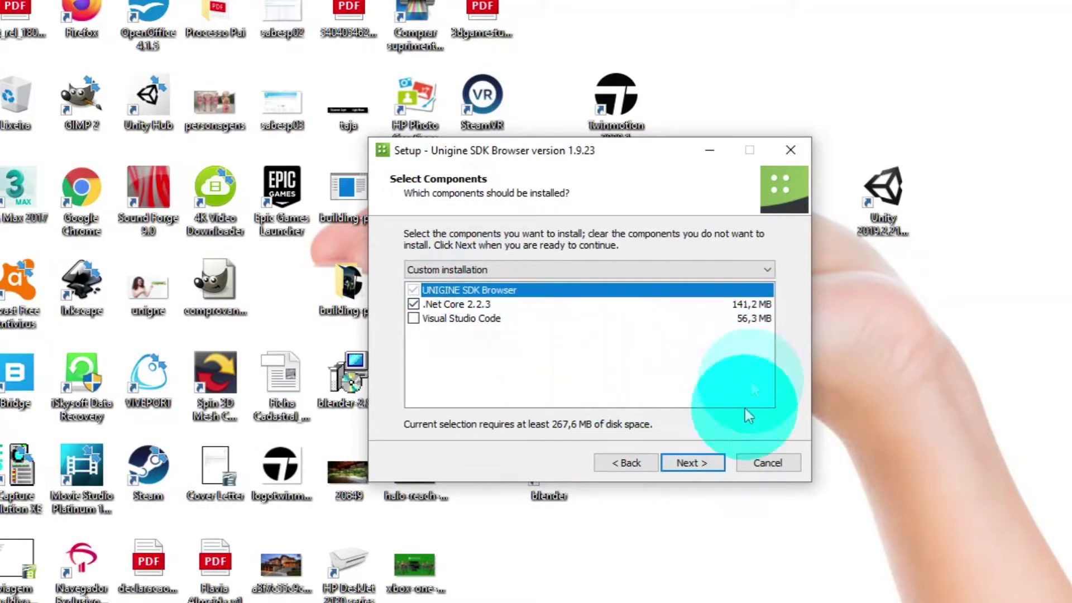
click(715, 461)
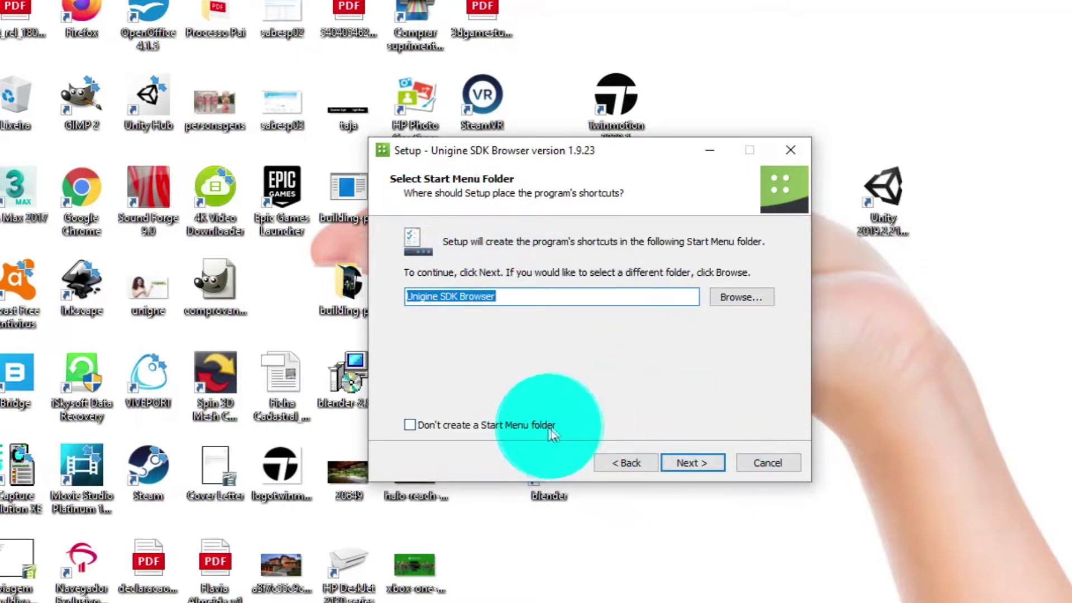
- Accept the default Start Menu folder and additional tasks, then start the installation
click(696, 464)
click(702, 457)
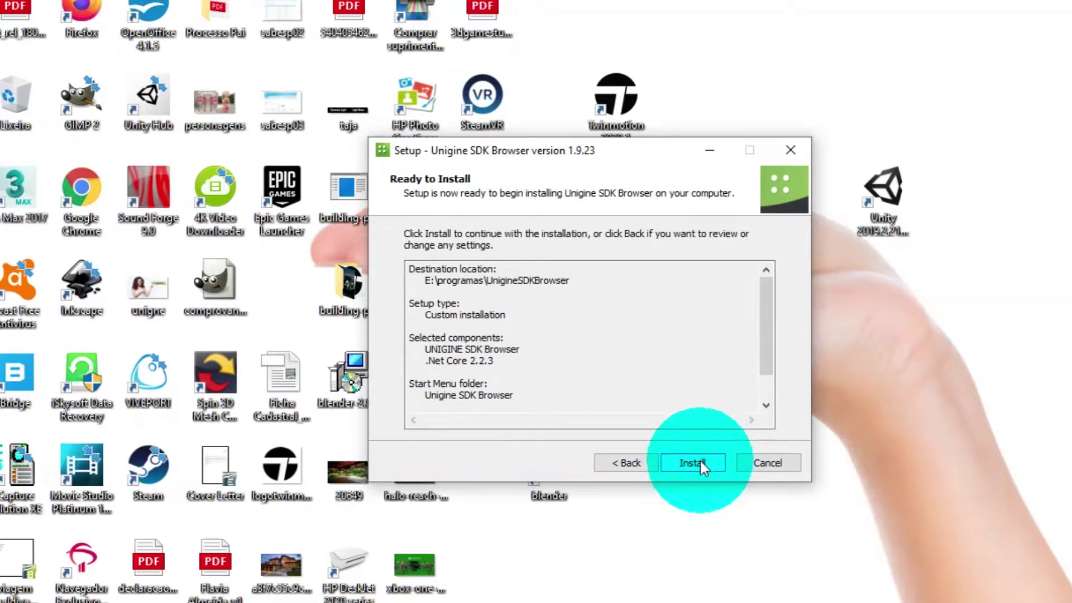
click(702, 467)
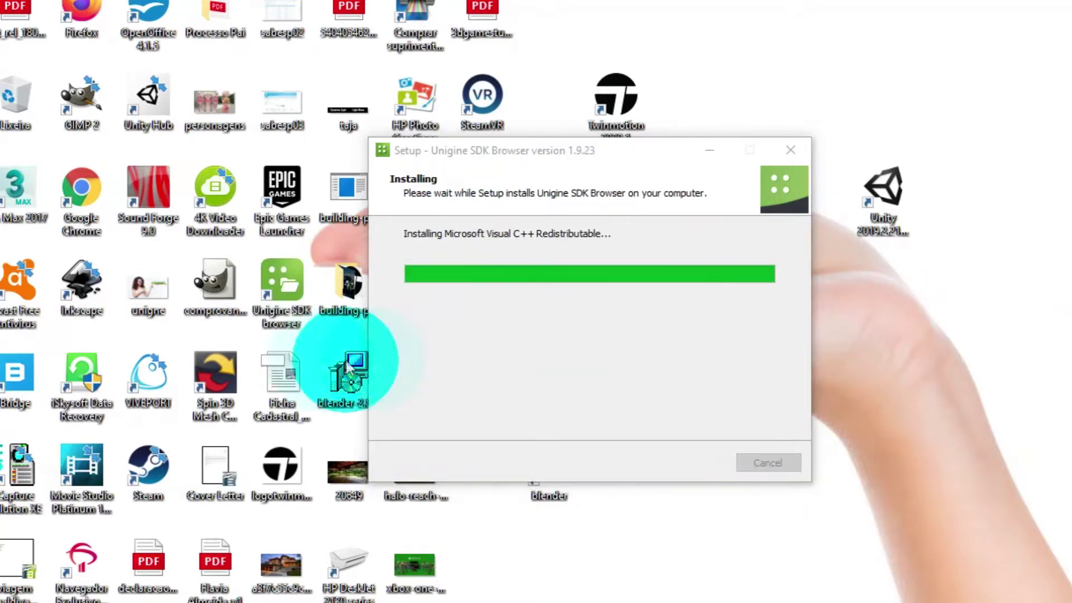
click(273, 282)
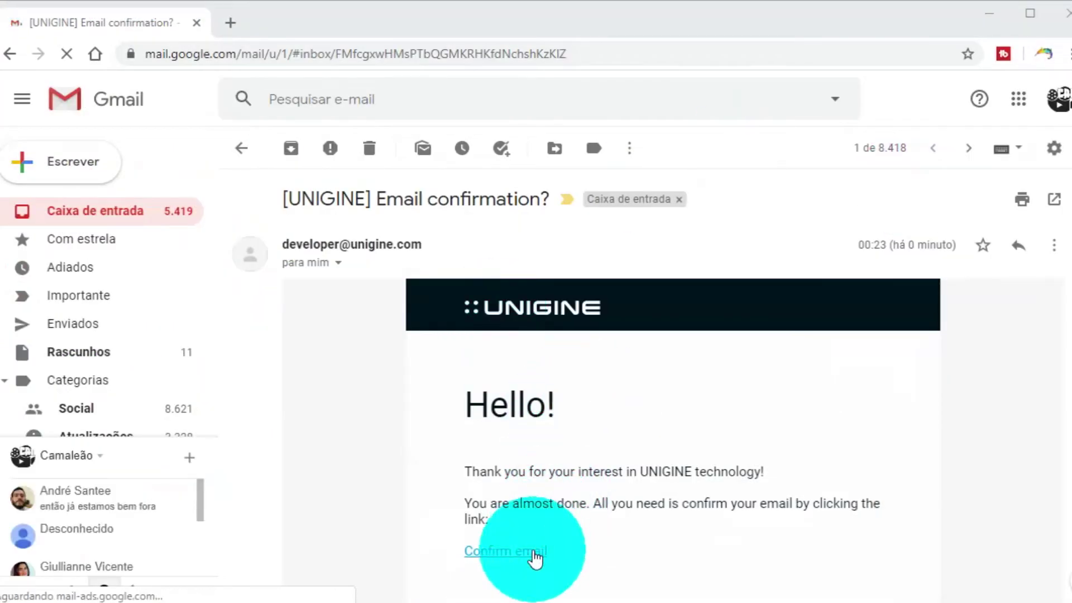
- Follow the UNIGINE Confirm email link and verify the Success! confirmation page
click(535, 552)
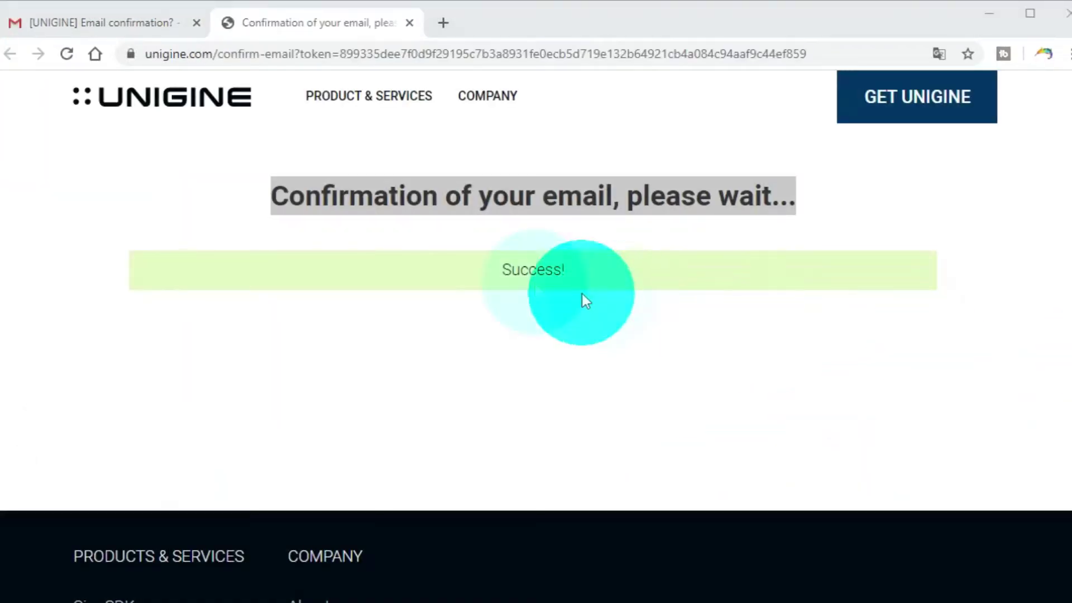
double_click(522, 268)
double_click(549, 197)
click(549, 198)
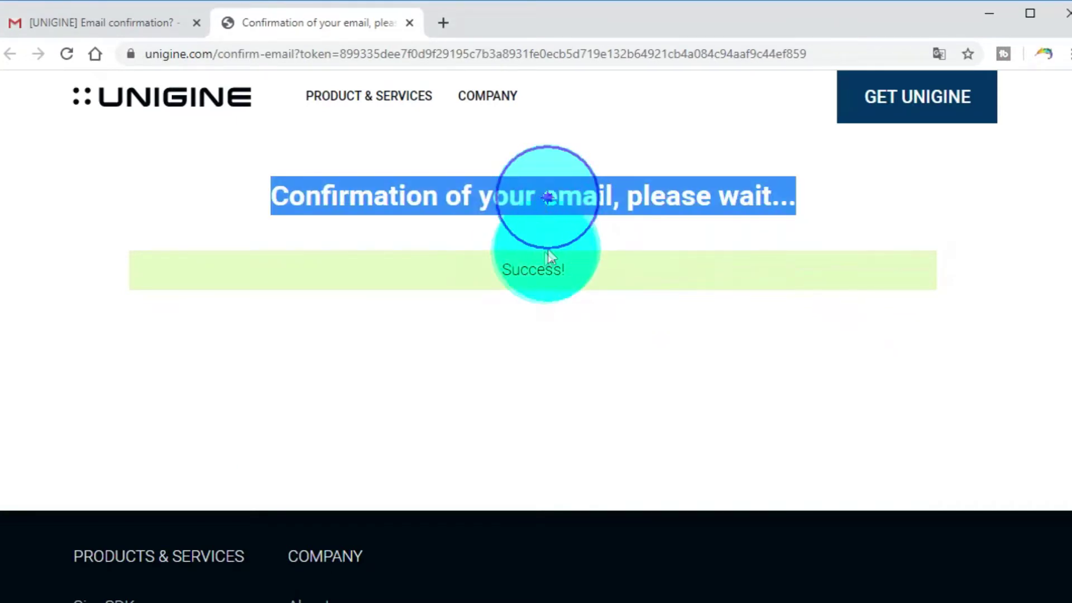
double_click(541, 268)
click(853, 122)
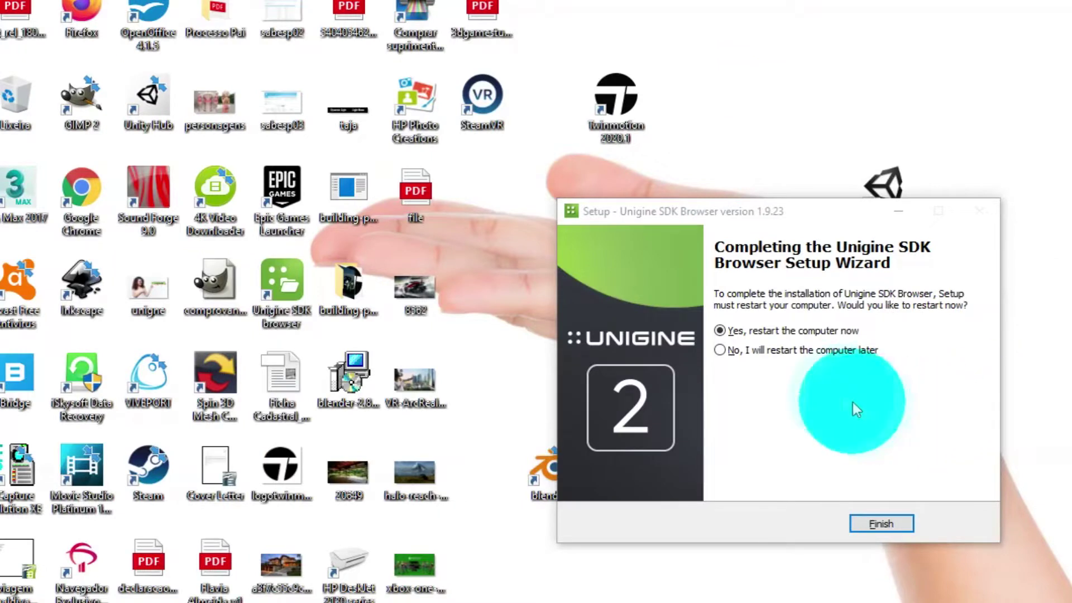
- Finish the setup wizard and launch Unigine SDK Browser from its desktop shortcut, reaching sign-in
click(779, 332)
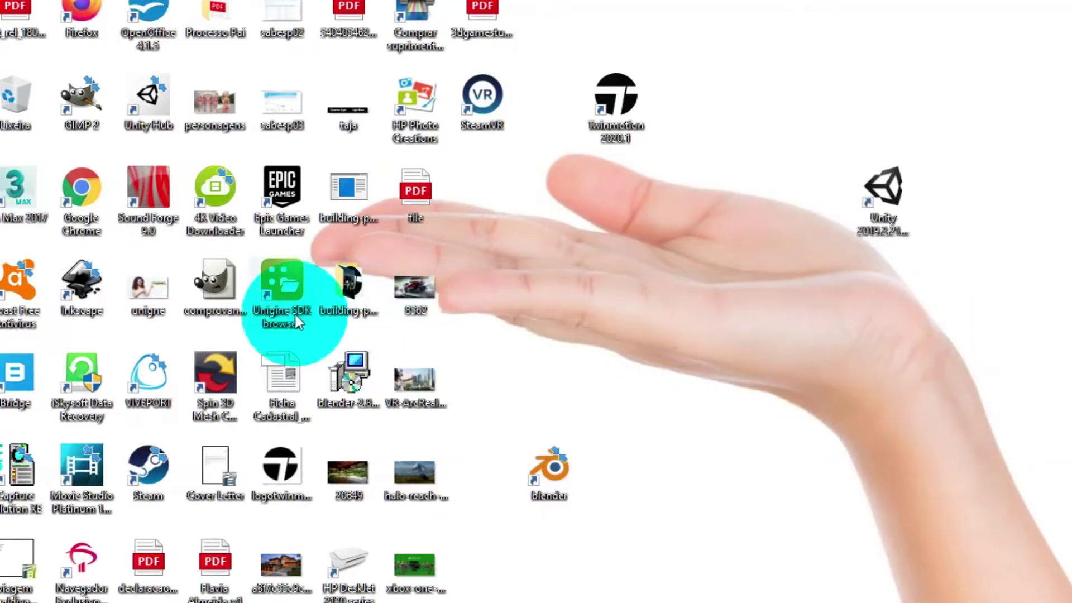
click(294, 316)
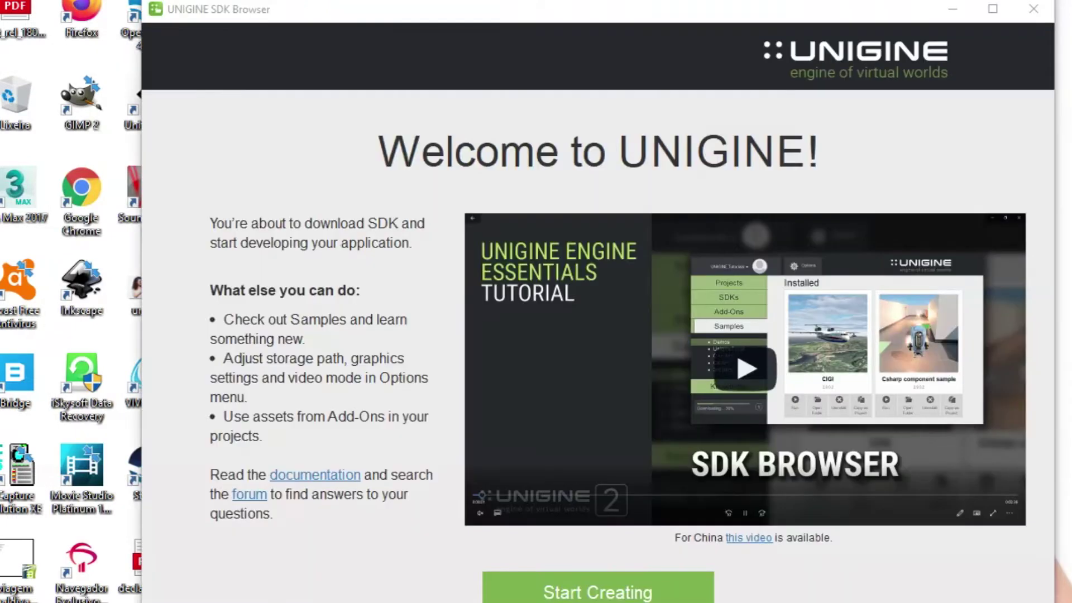
click(606, 591)
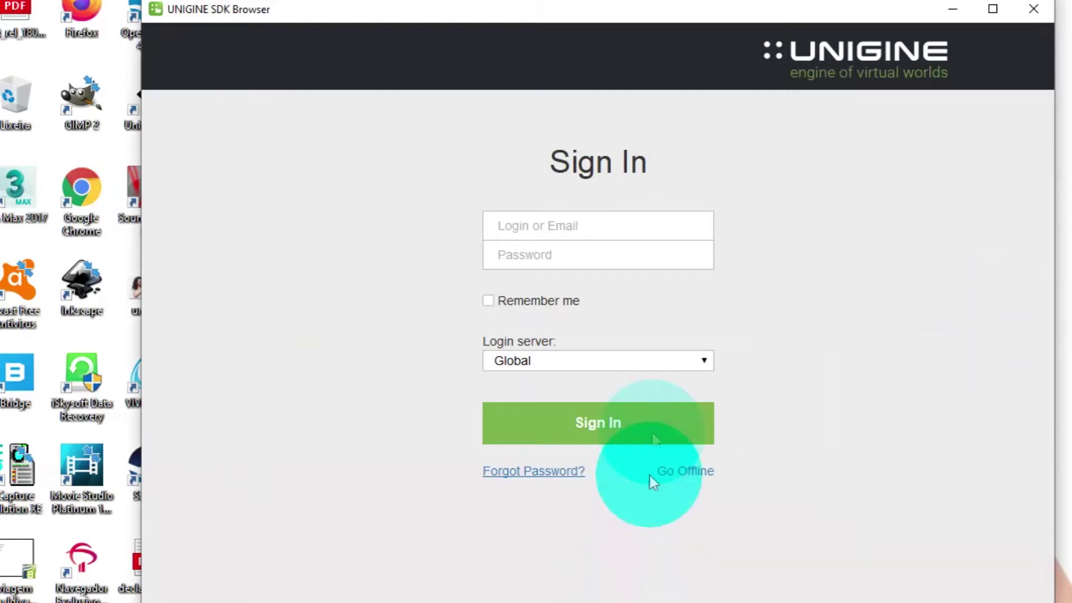
- Sign in with the account login and password, with Remember me ticked
click(610, 235)
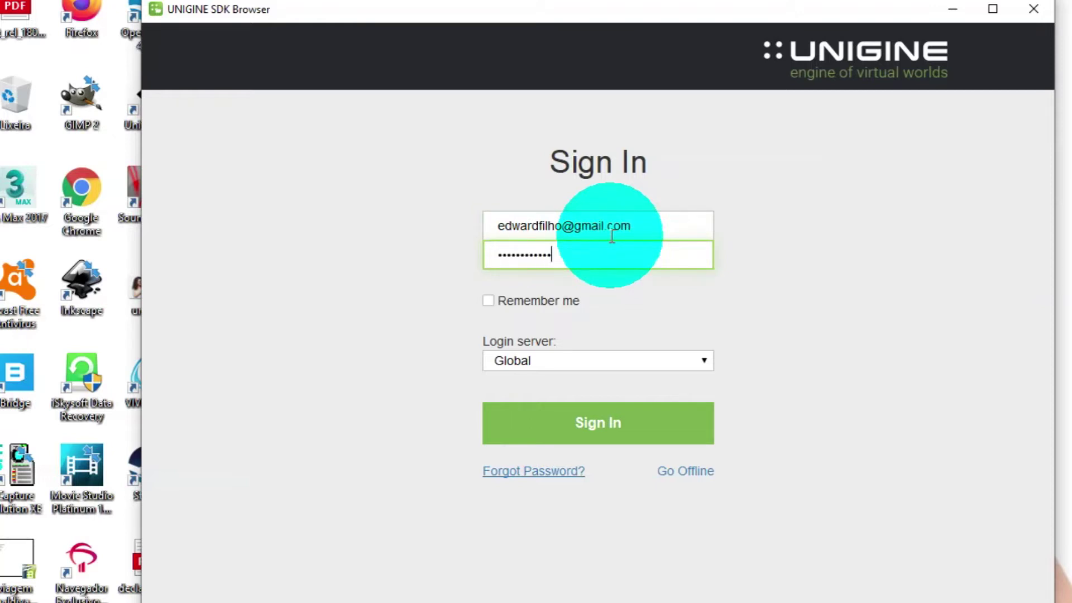
key(Tab)
key(space)
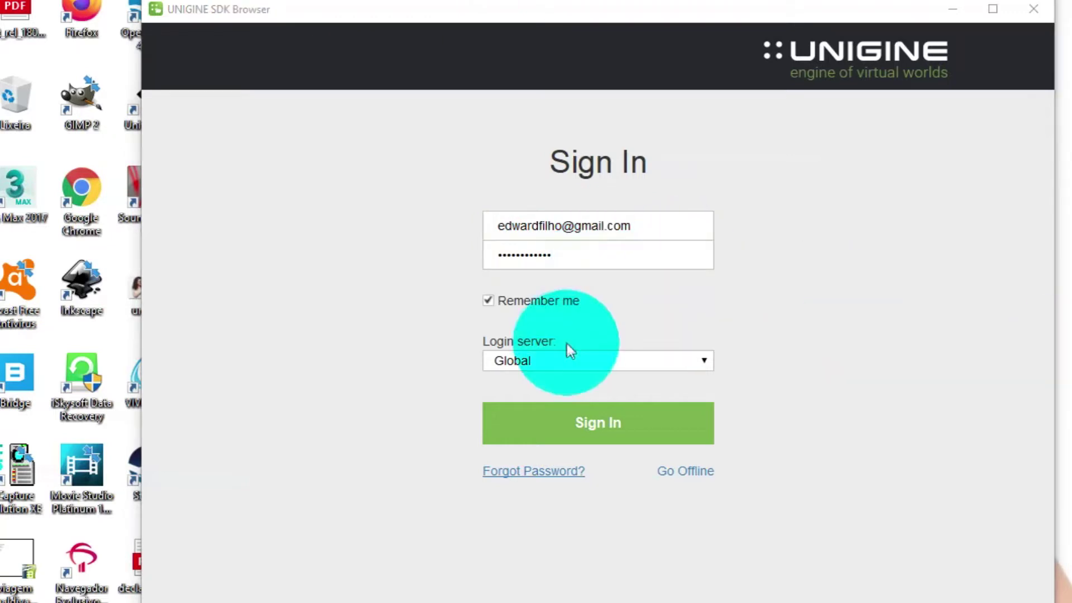
click(596, 416)
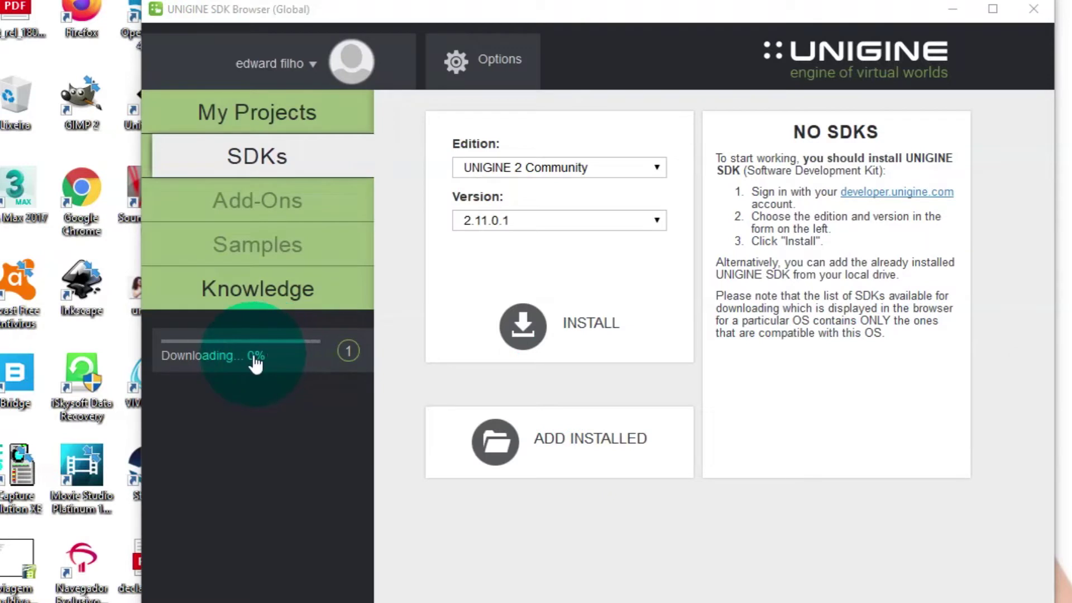
- Check the available SDK versions and grant Unigine SDK Browser access through the Windows firewall
click(267, 383)
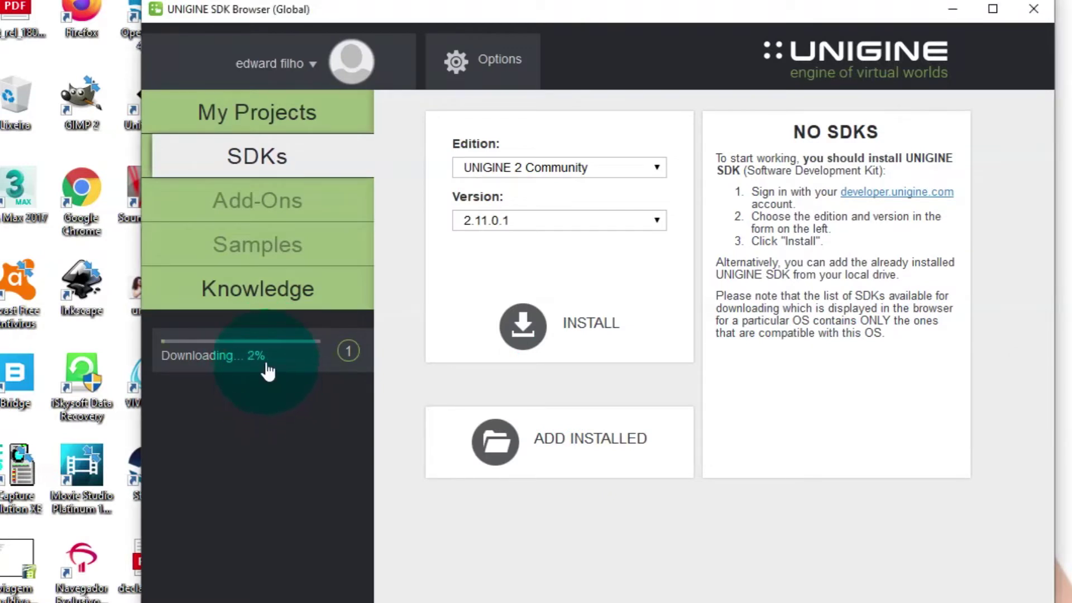
click(567, 219)
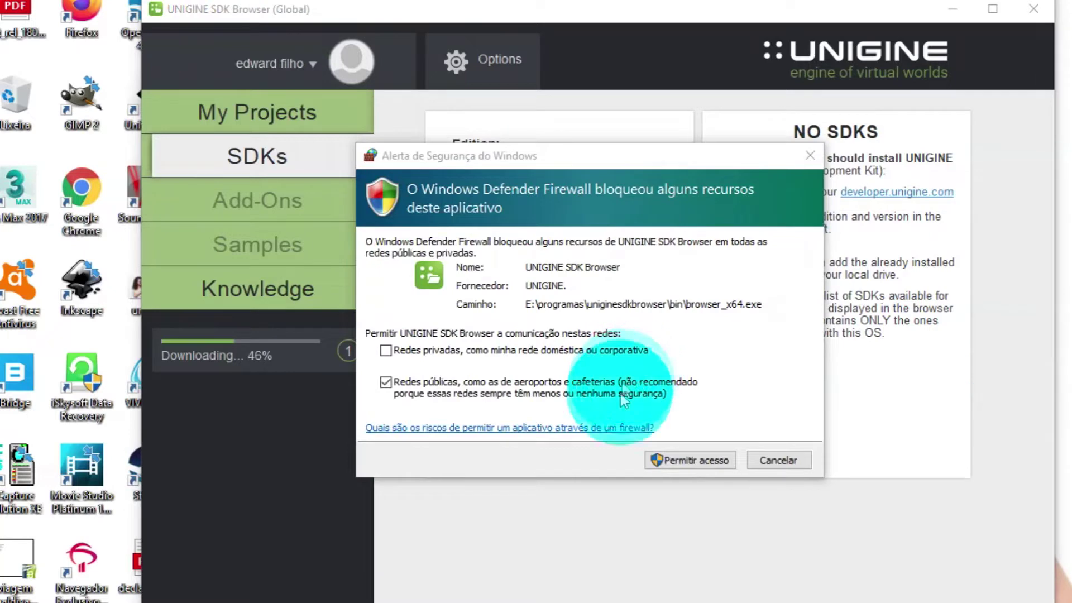
drag(627, 151, 767, 221)
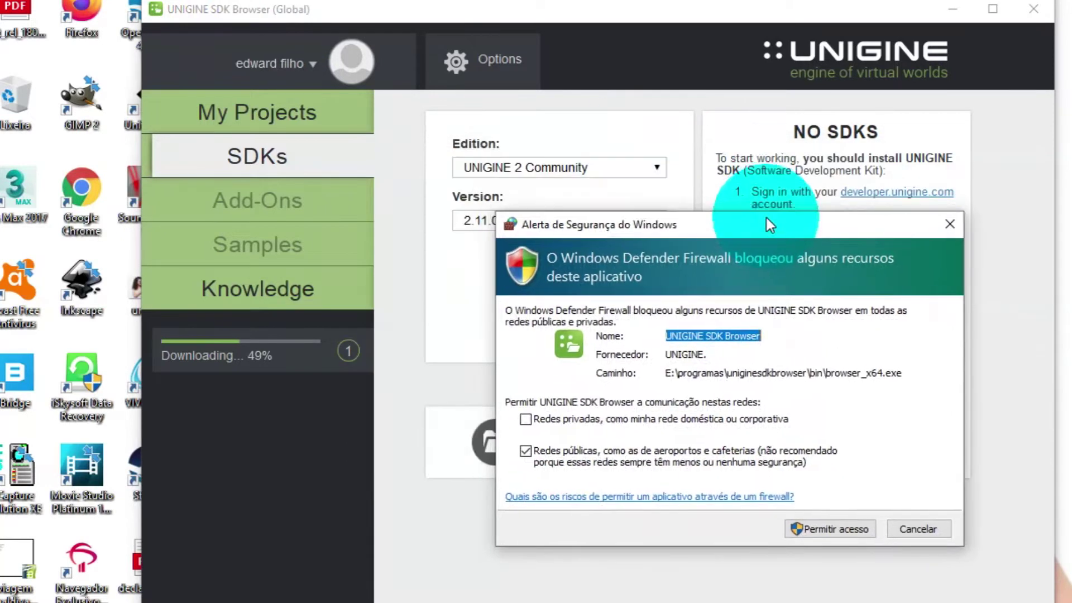
click(819, 520)
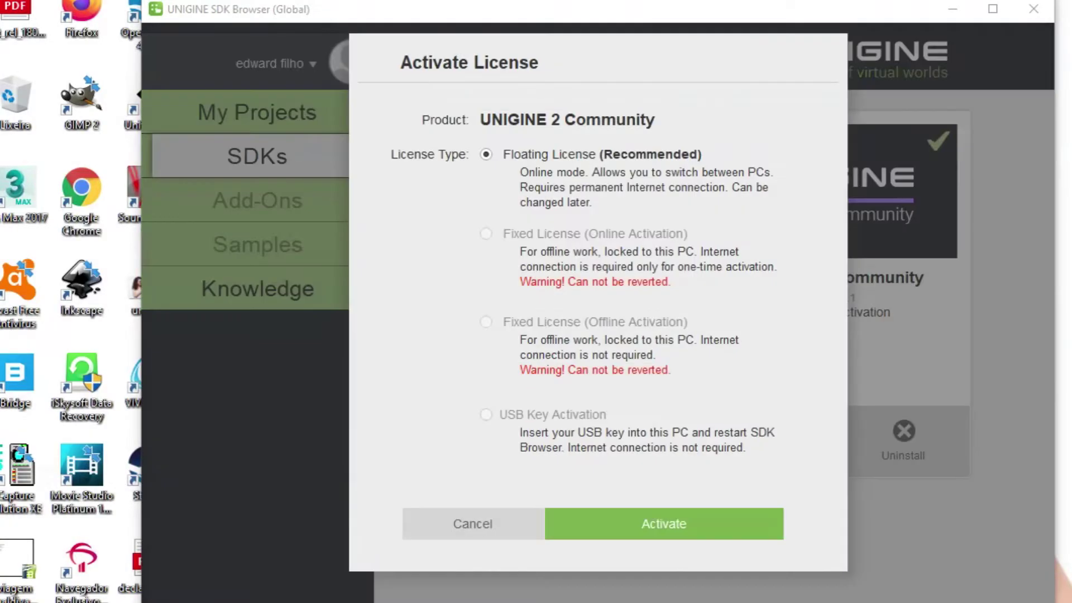
- Activate UNIGINE 2 Community 2.11.0.1 with a Floating License, then open Samples
click(698, 140)
click(680, 159)
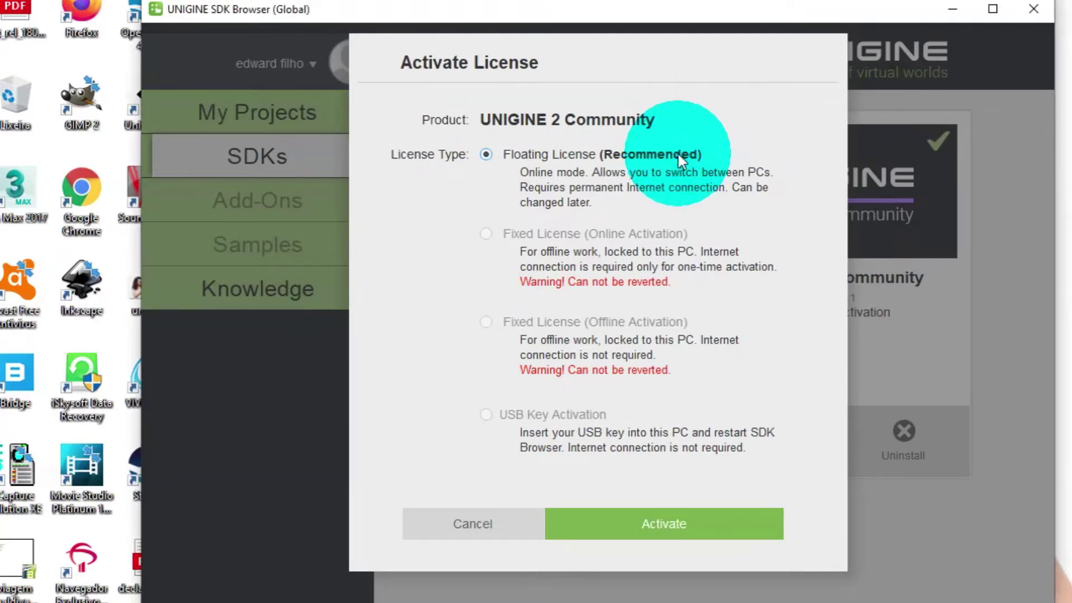
click(726, 516)
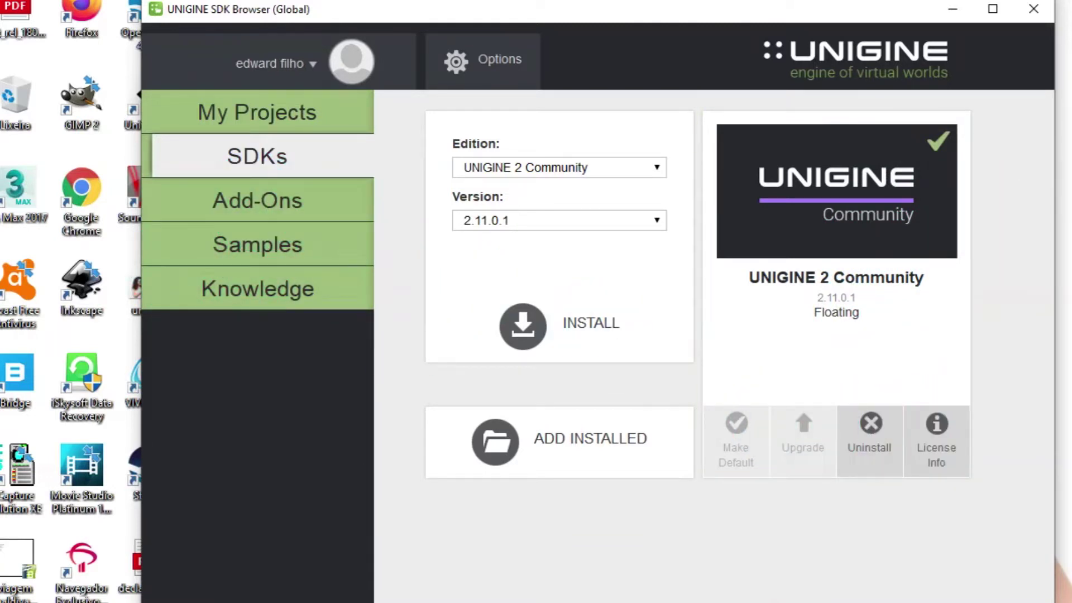
click(221, 252)
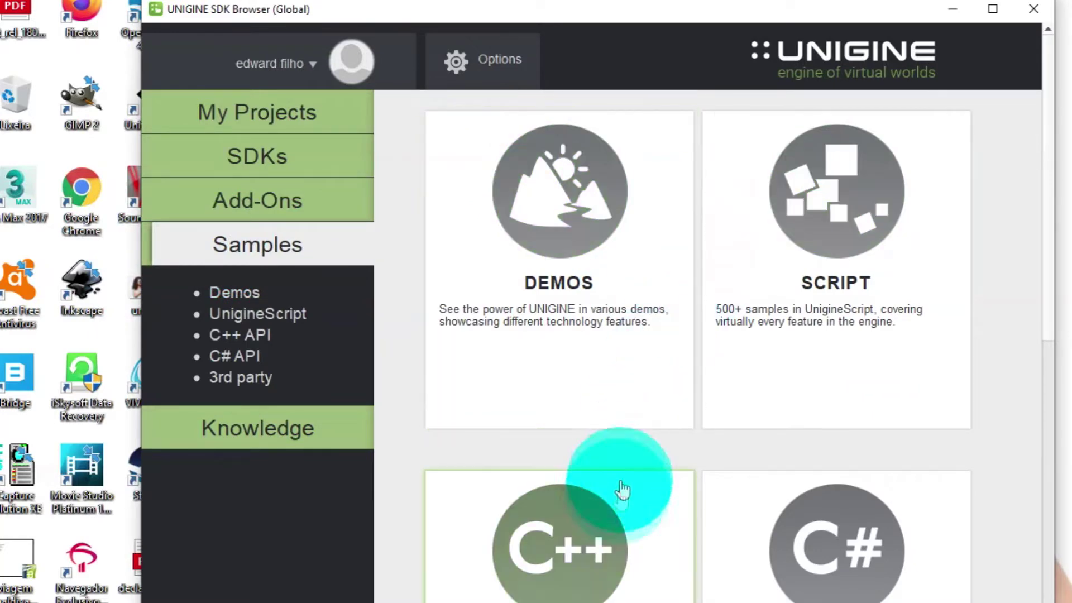
- Maximize the SDK Browser window and reposition it so its top is visible
double_click(683, 7)
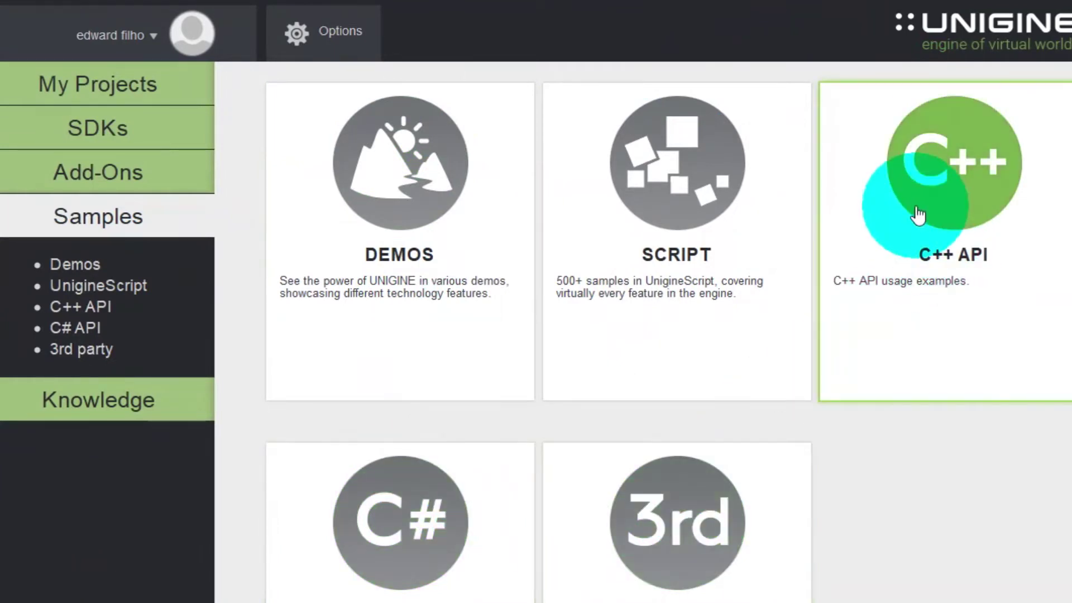
click(423, 234)
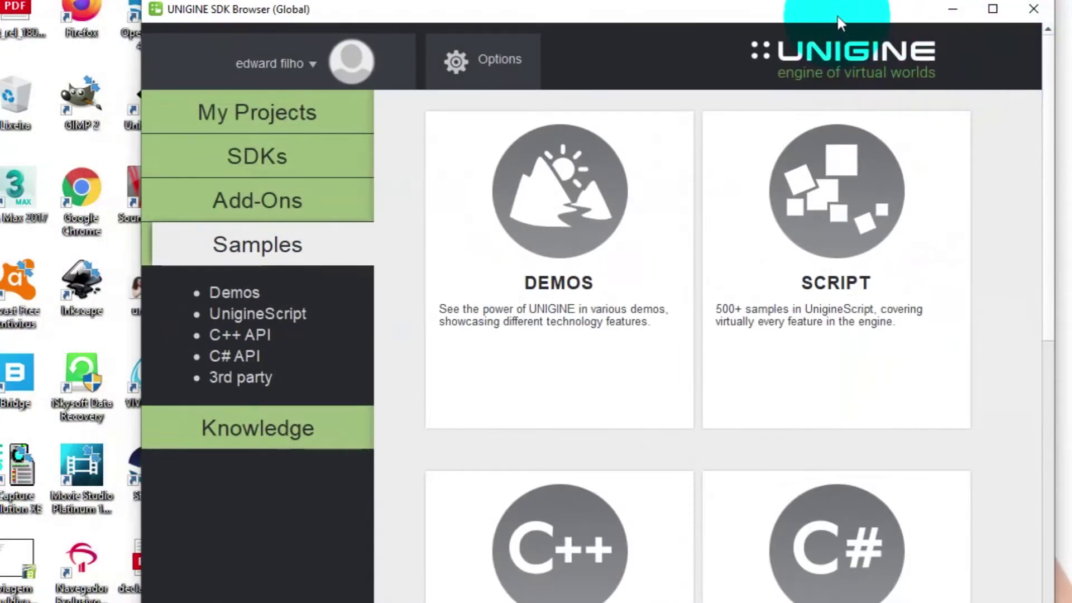
drag(921, 12, 802, 35)
- Browse the demo samples: Art Samples, C# Third Person Platformer, Oil Refinery and Superposition
click(287, 208)
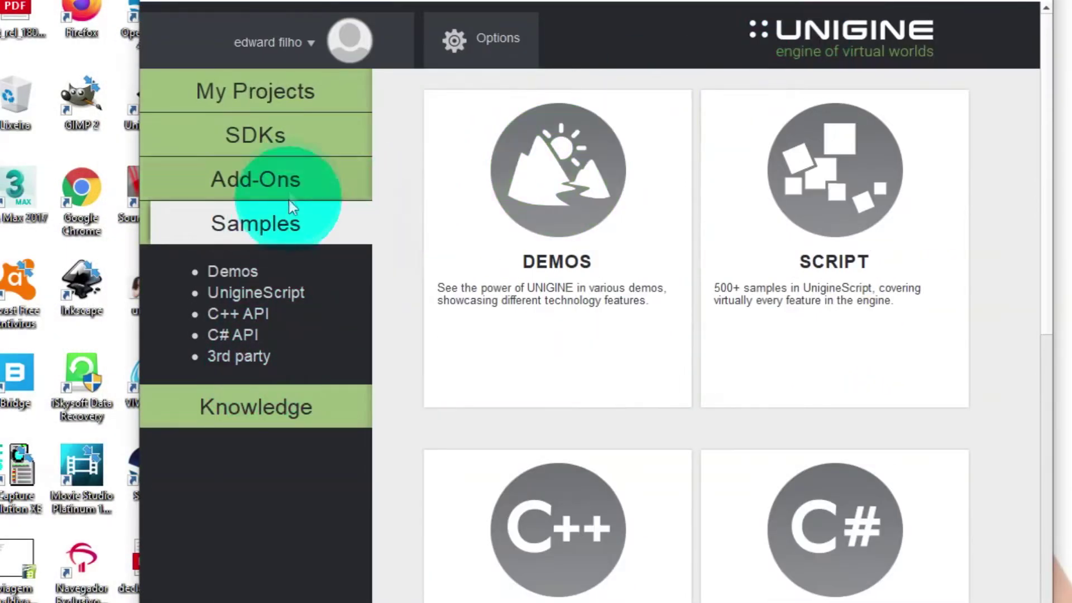
click(249, 282)
click(248, 280)
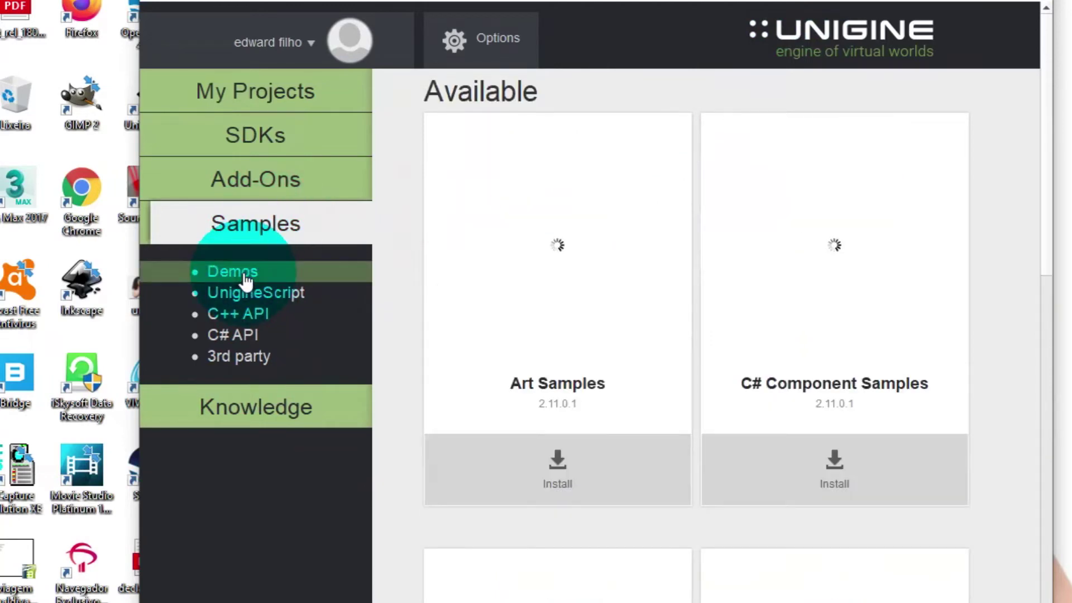
click(506, 286)
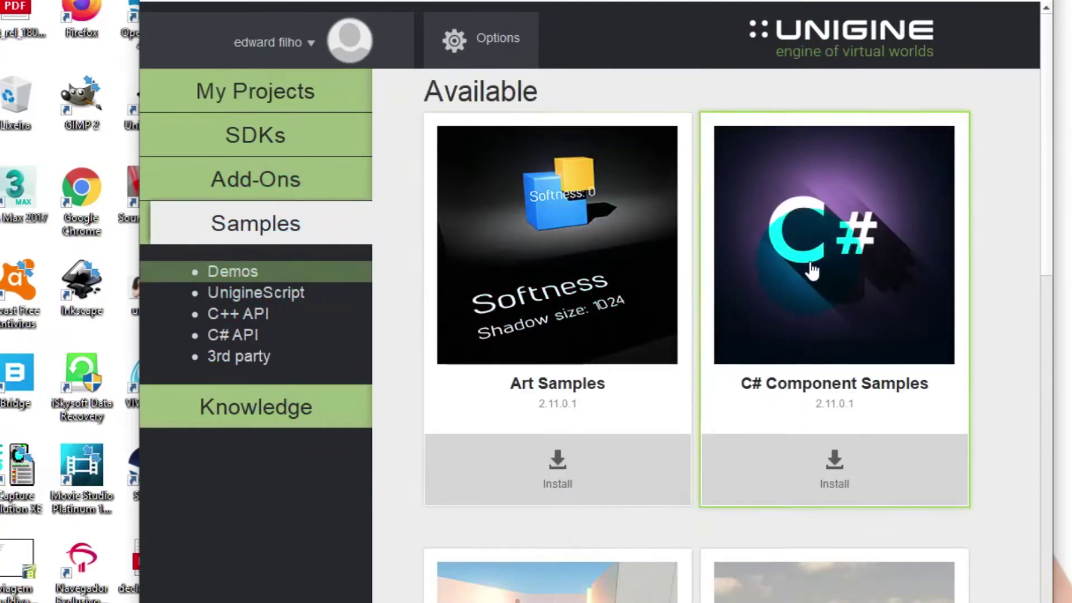
scroll(812, 272, down, 5)
click(560, 431)
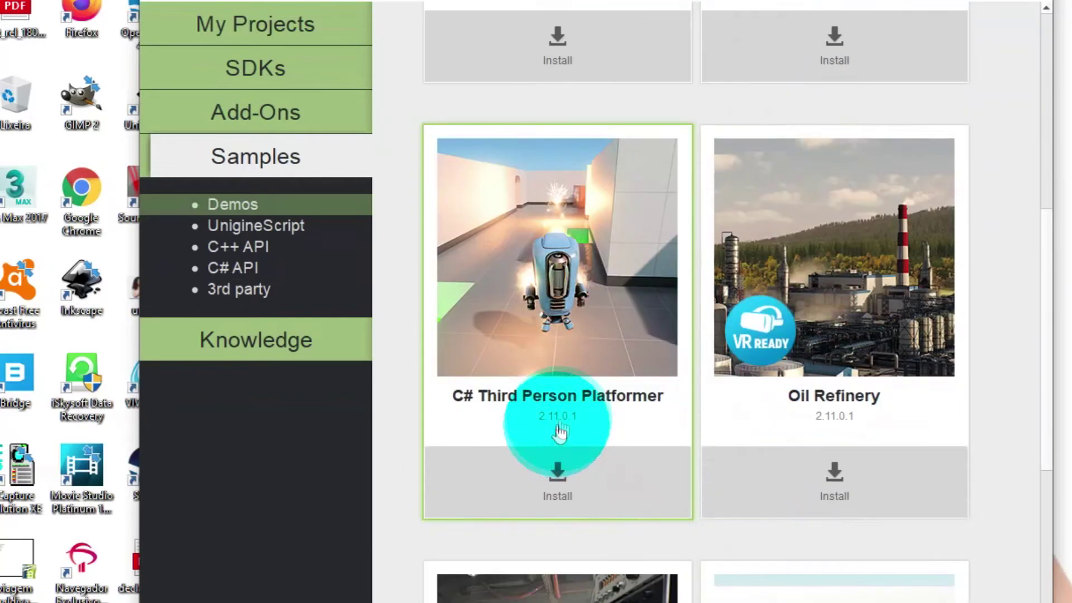
click(842, 267)
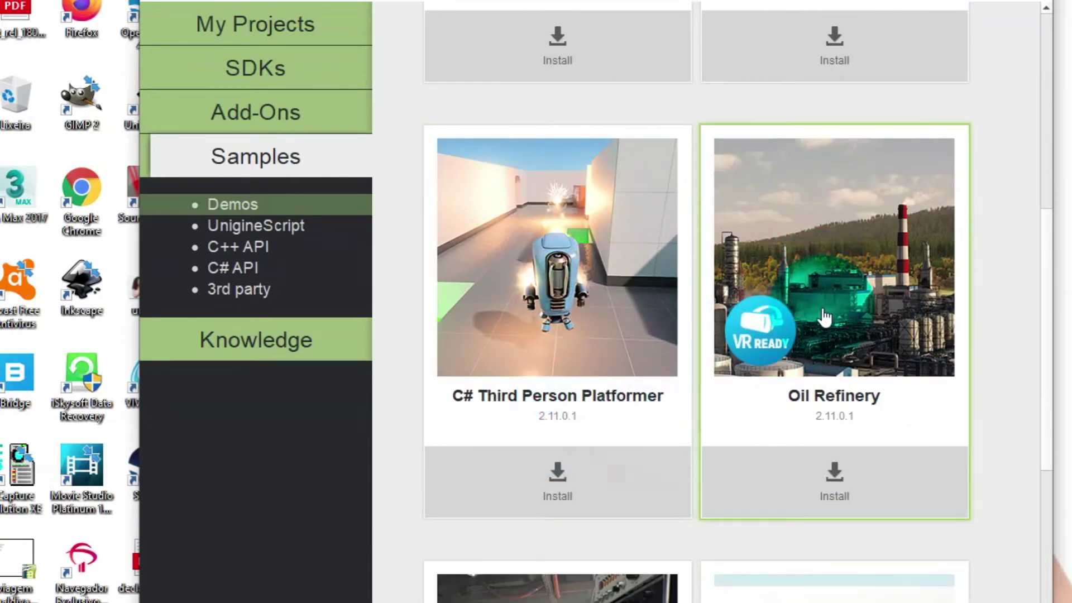
scroll(824, 317, down, 3)
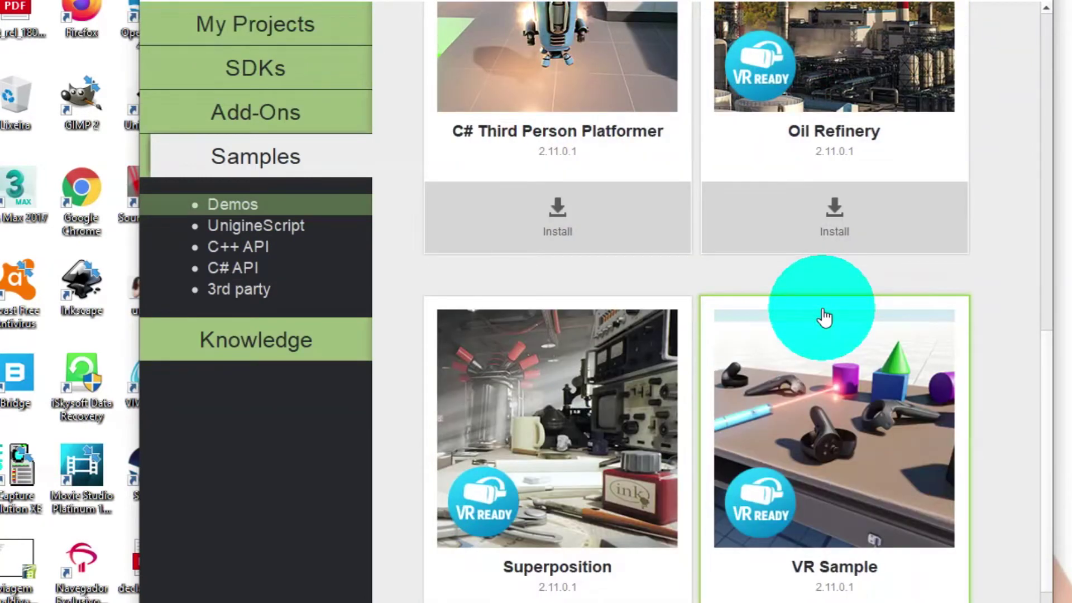
click(579, 423)
- Scroll back to the top of the Samples page and return to My Projects
scroll(726, 363, down, 2)
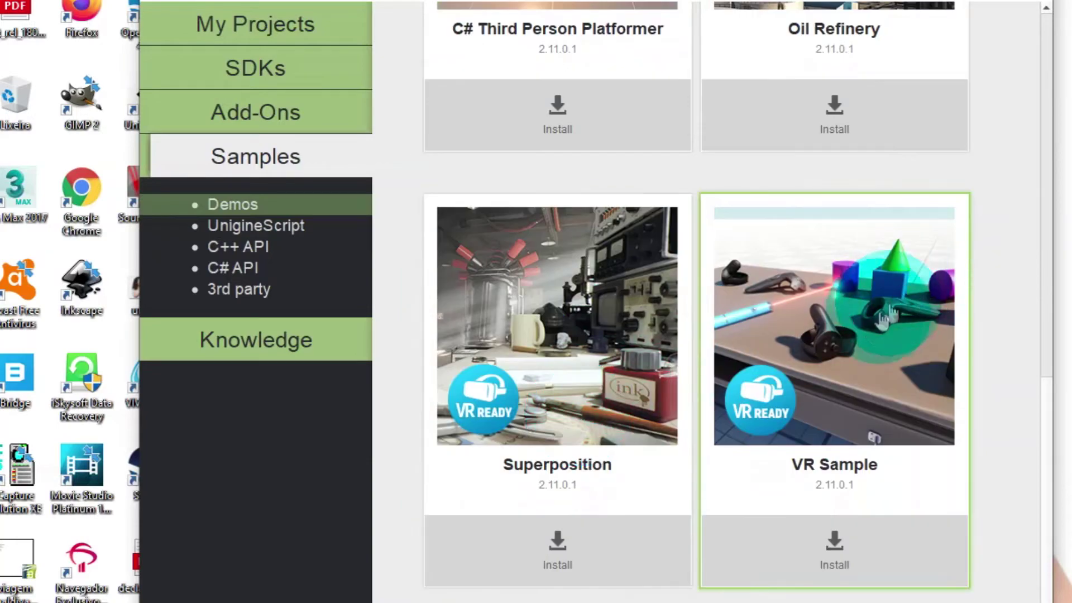
scroll(623, 330, up, 2)
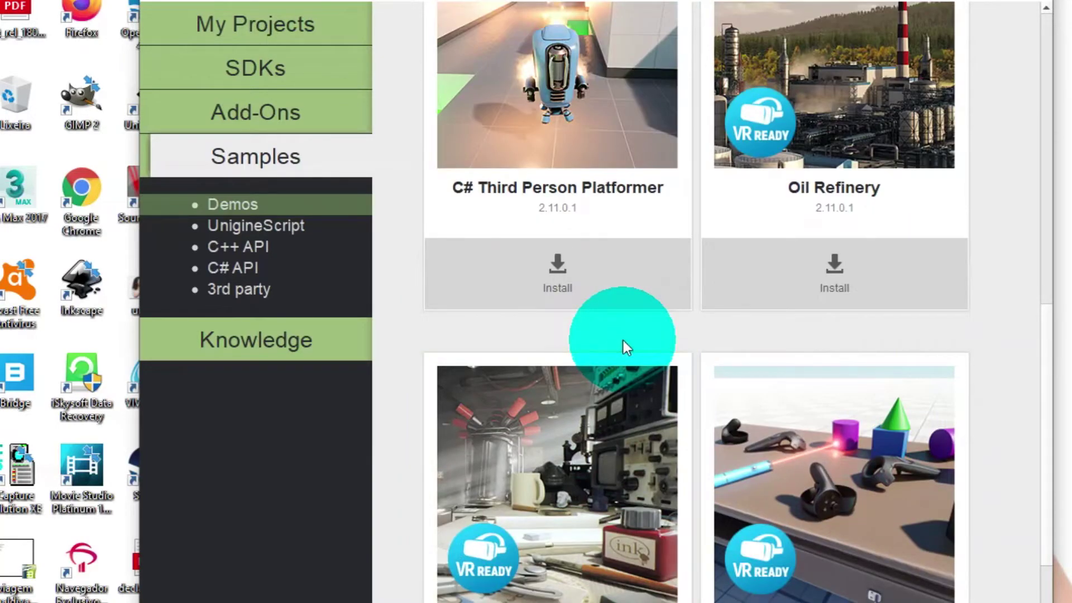
scroll(622, 324, up, 2)
scroll(615, 323, up, 2)
scroll(615, 318, up, 3)
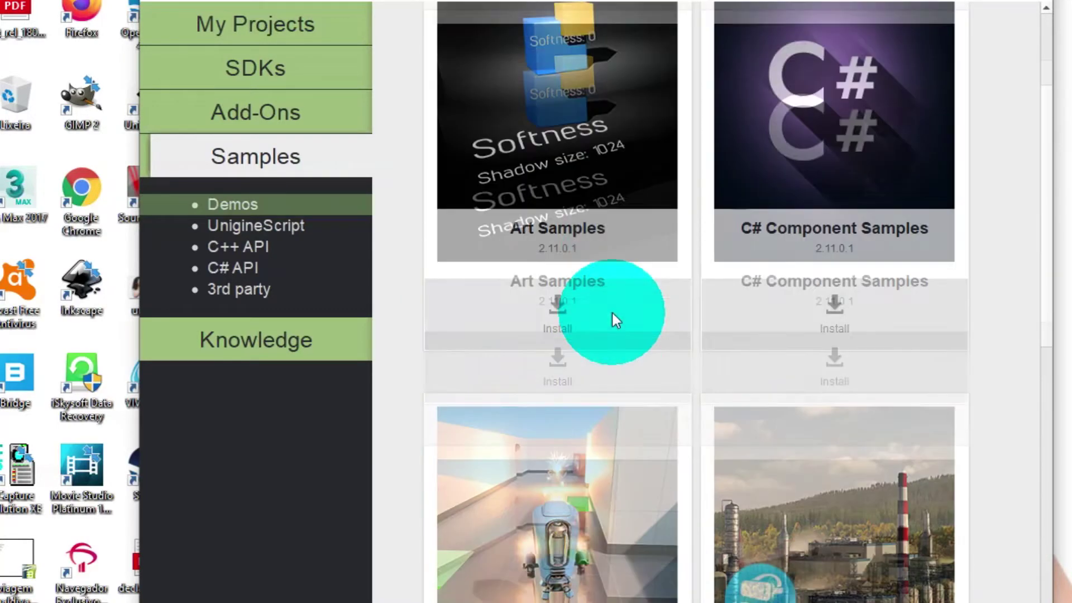
scroll(603, 299, up, 1)
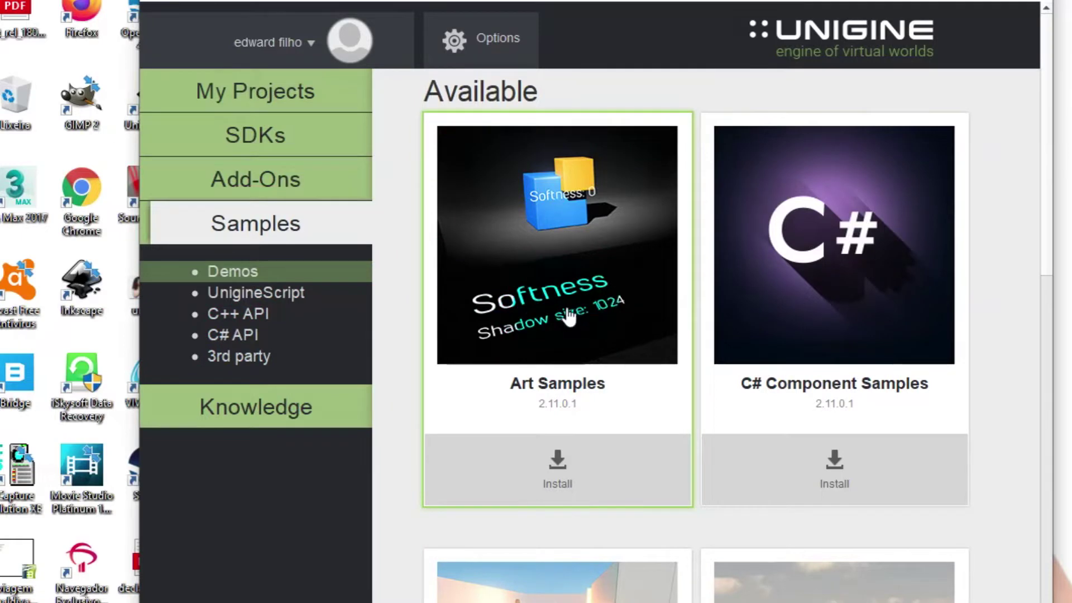
click(255, 91)
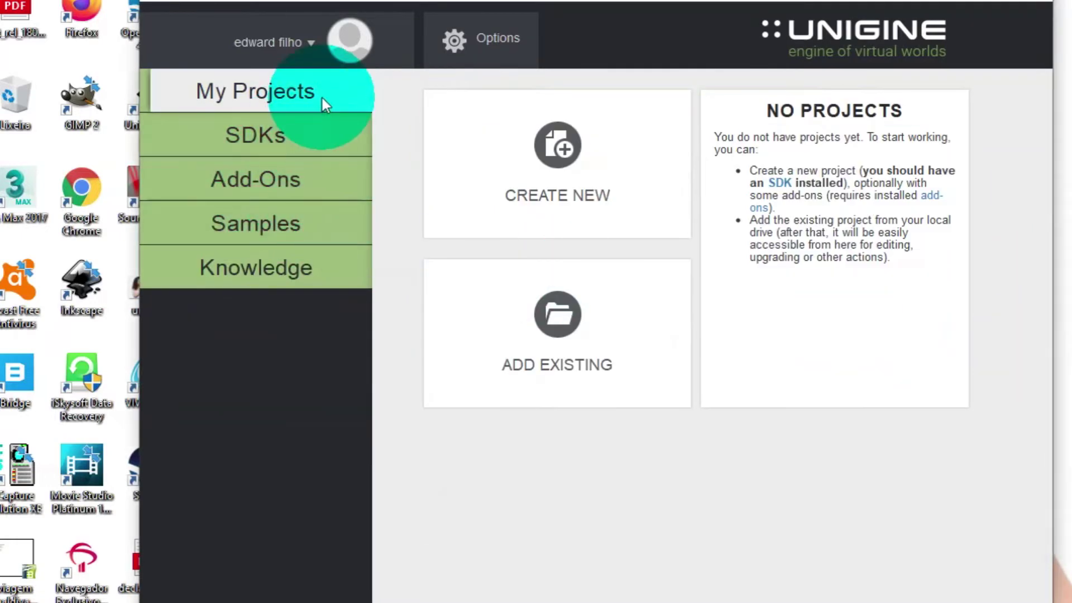
- Glance at the demo samples again, then start a new project from My Projects
click(280, 217)
click(229, 272)
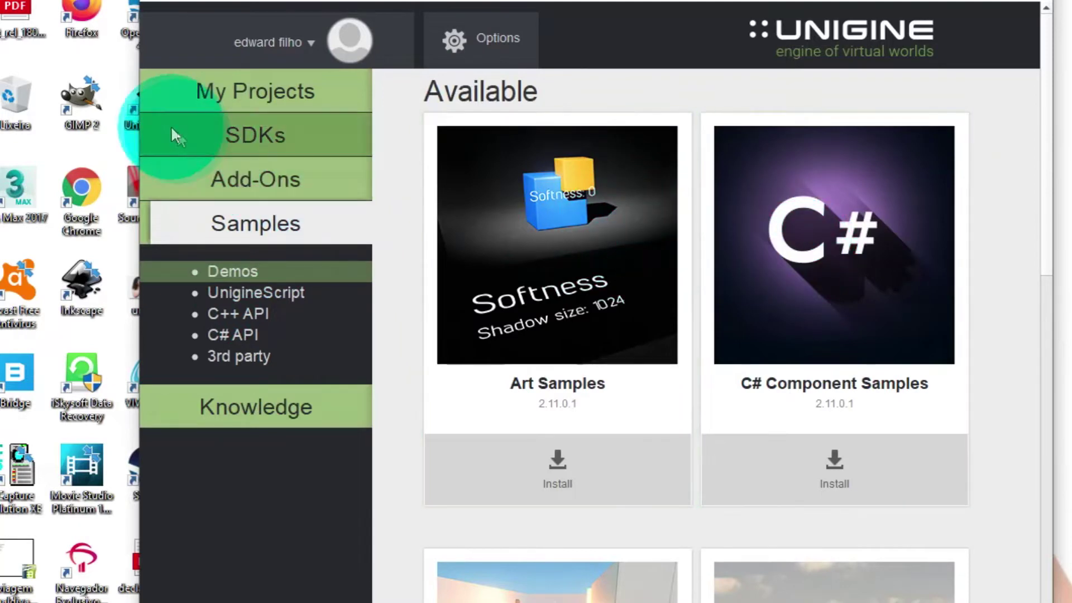
click(185, 90)
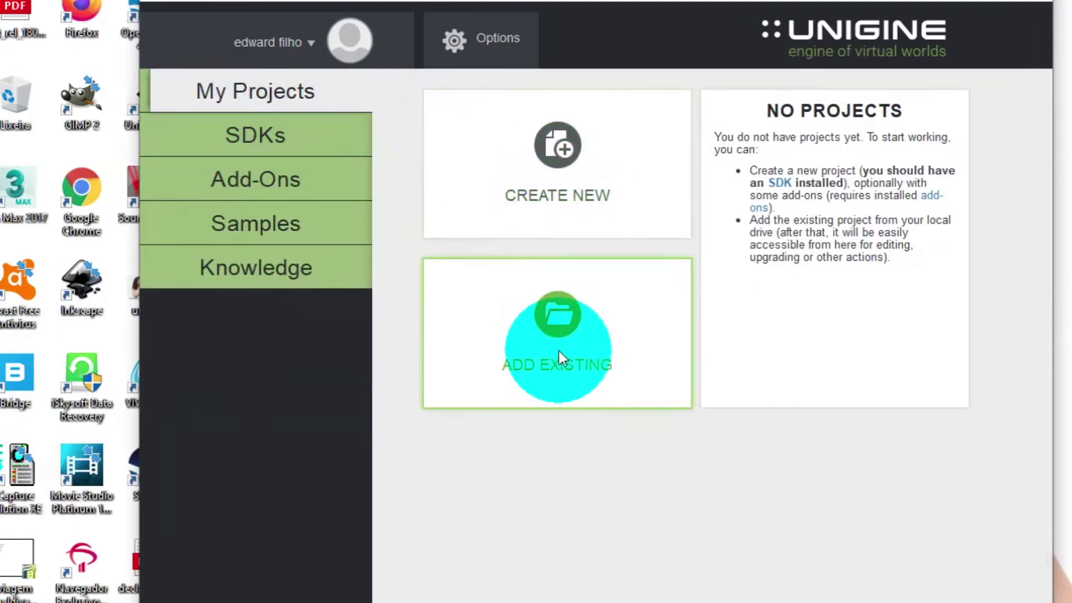
click(568, 170)
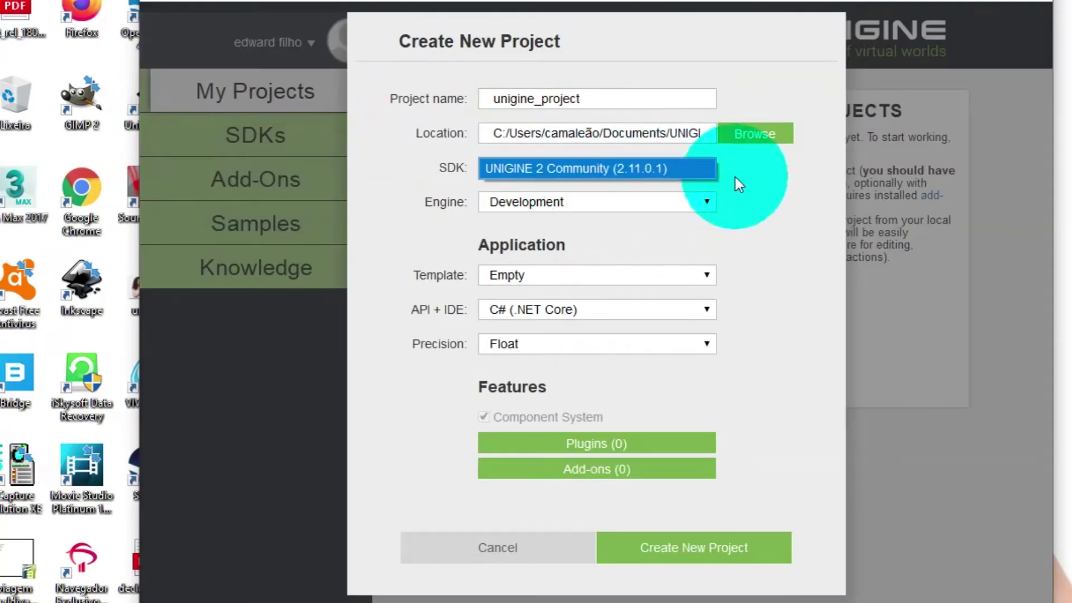
- Replace the default project name with primeiro_projeto, correcting typos along the way
double_click(645, 103)
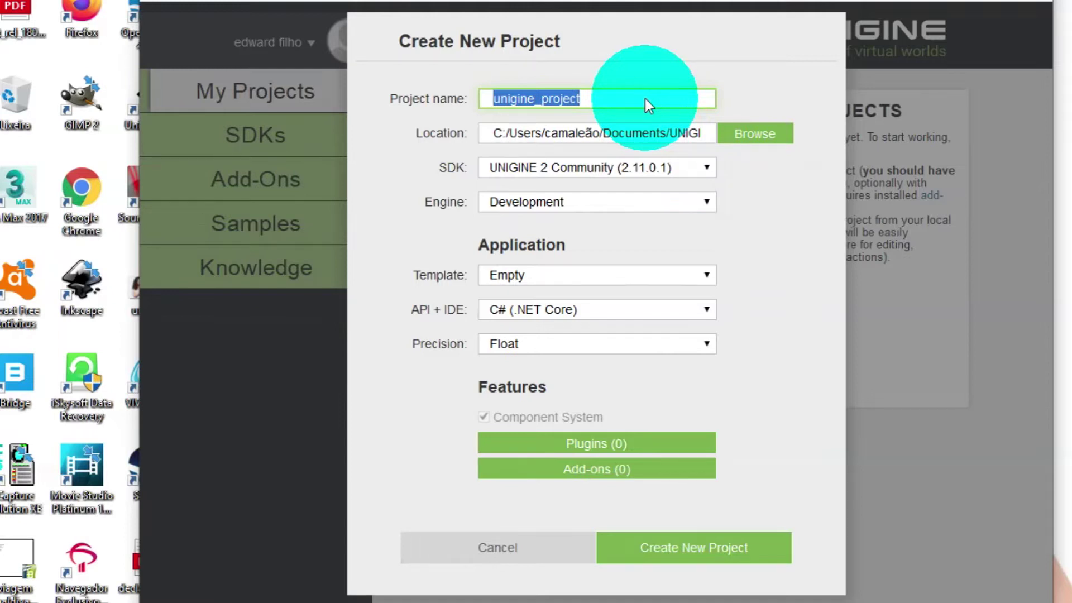
text(novo)
key(BackSpace)
key(BackSpace)
key(BackSpace)
key(BackSpace)
text(primeiro)
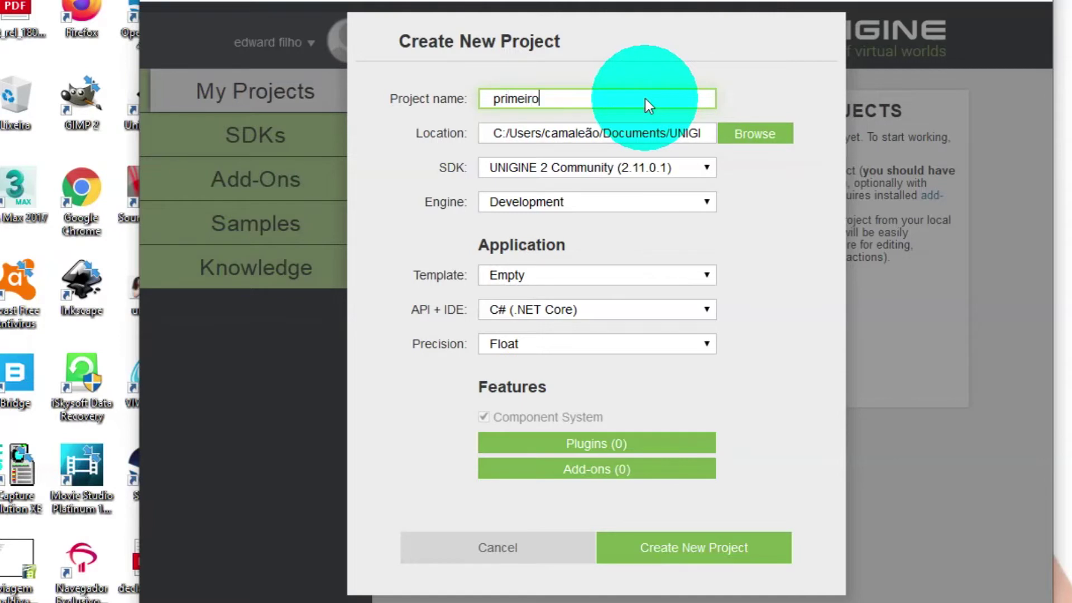
text(_proejto)
key(BackSpace)
key(BackSpace)
key(BackSpace)
key(BackSpace)
text(ject)
key(BackSpace)
key(BackSpace)
text(to)
- Browse for a project location on drive D: and enlarge the folder picker
click(770, 130)
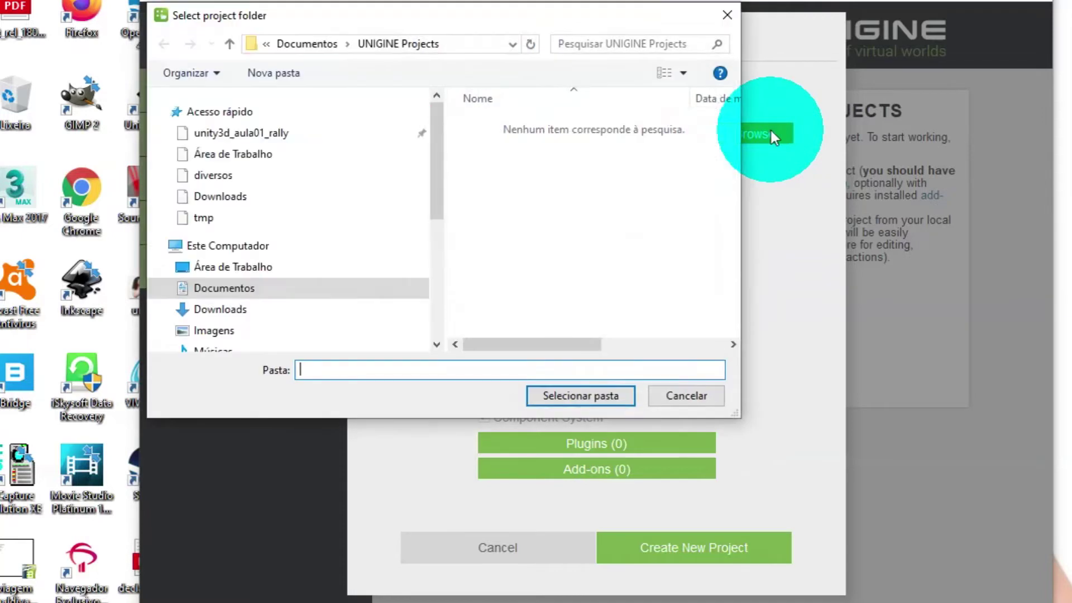
click(439, 273)
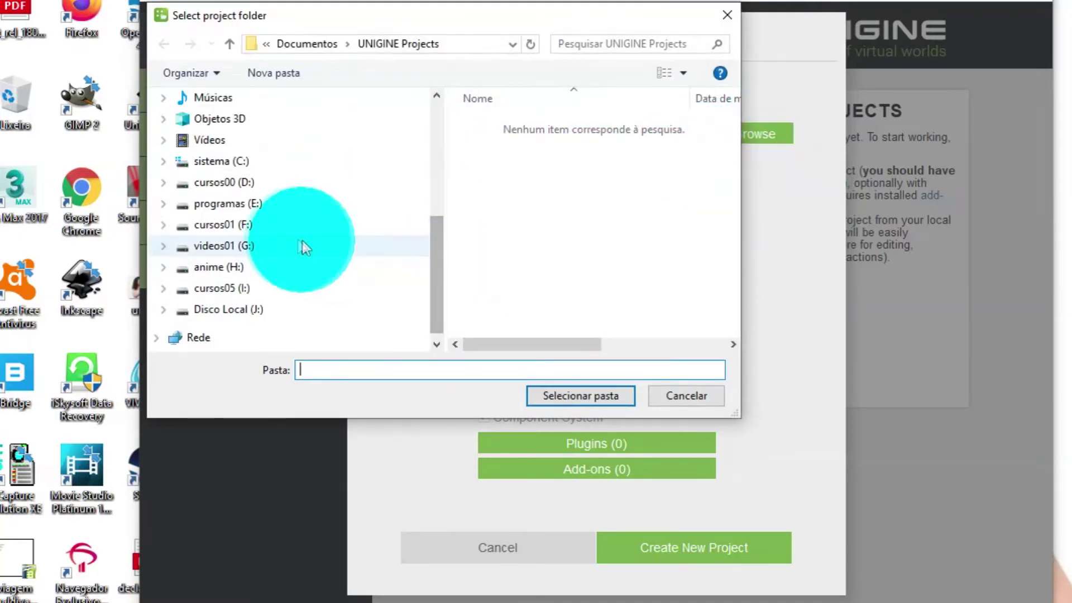
click(266, 205)
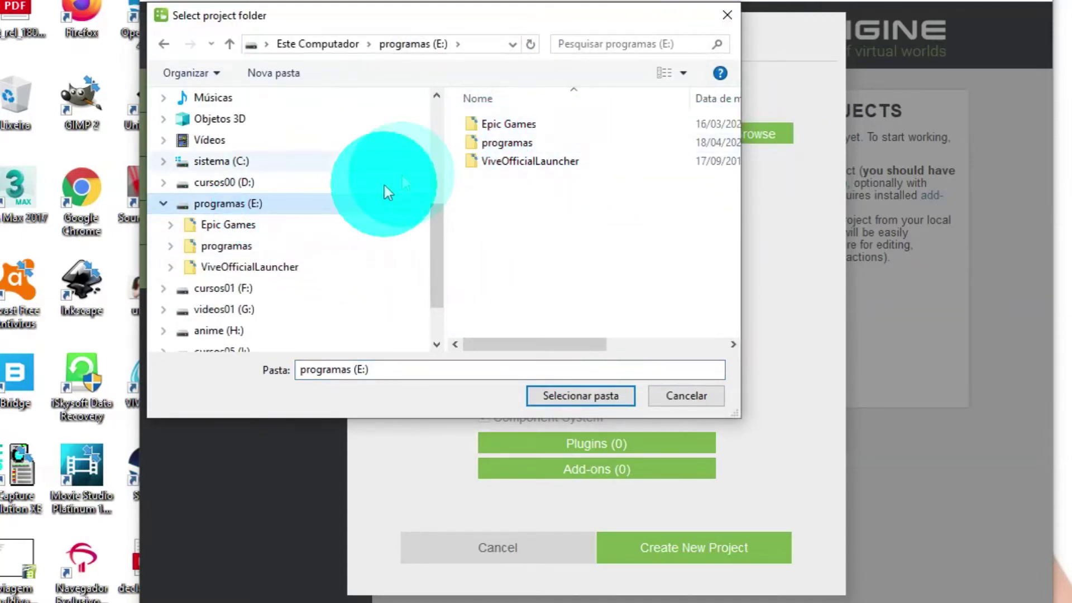
click(261, 184)
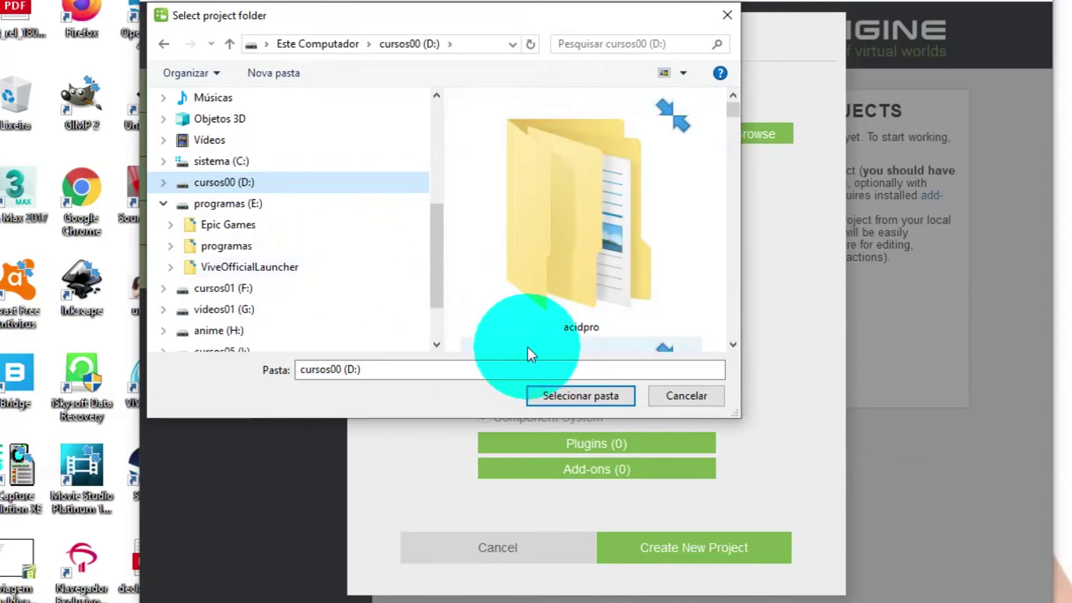
drag(737, 413, 934, 510)
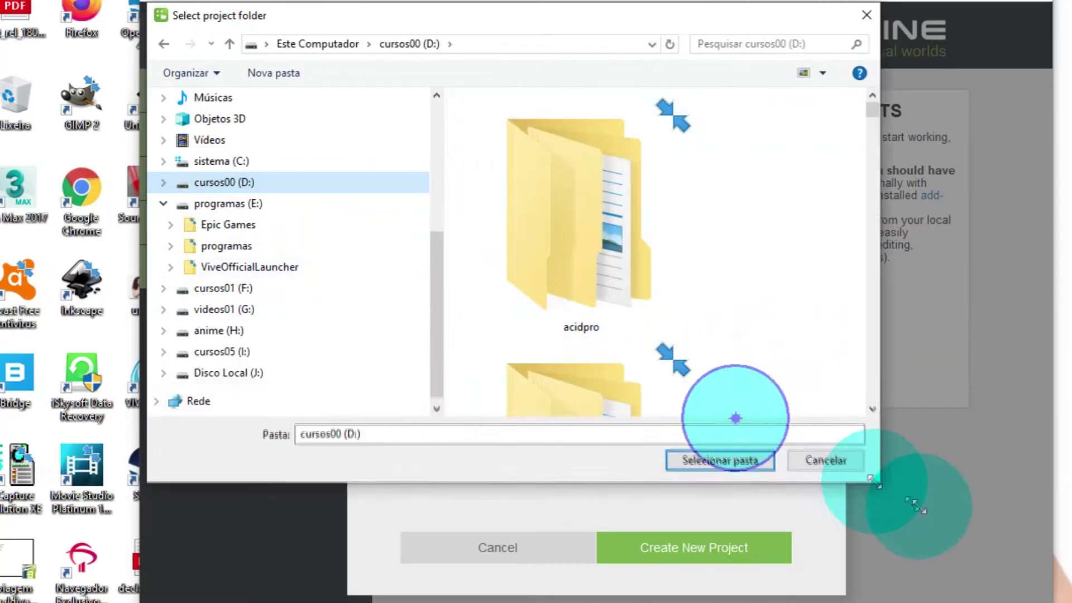
- Create a new folder named novo on D:, select it, and create the project
click(768, 375)
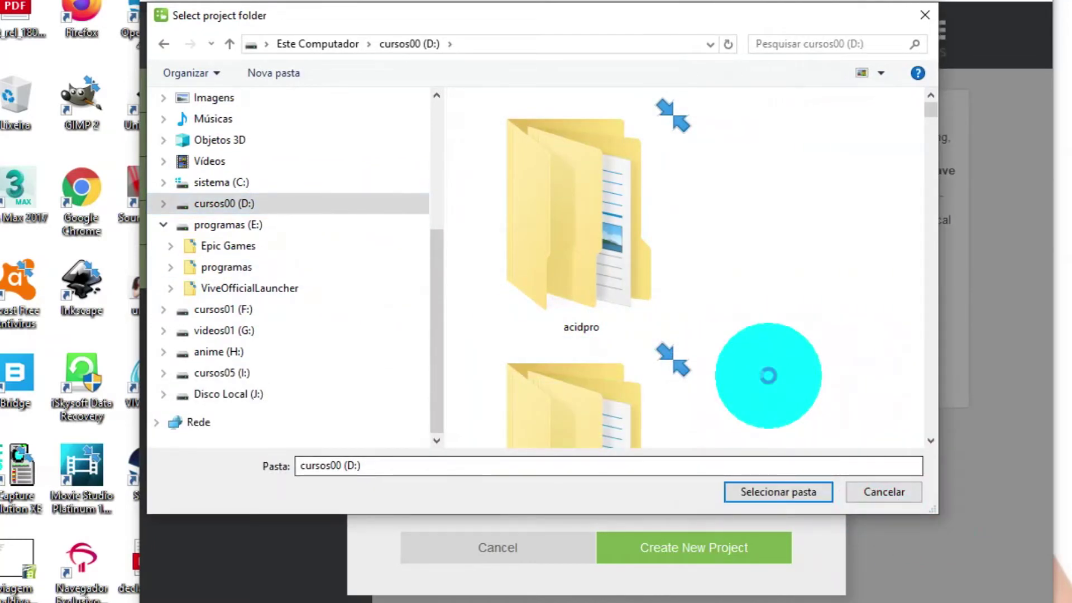
right_click(768, 375)
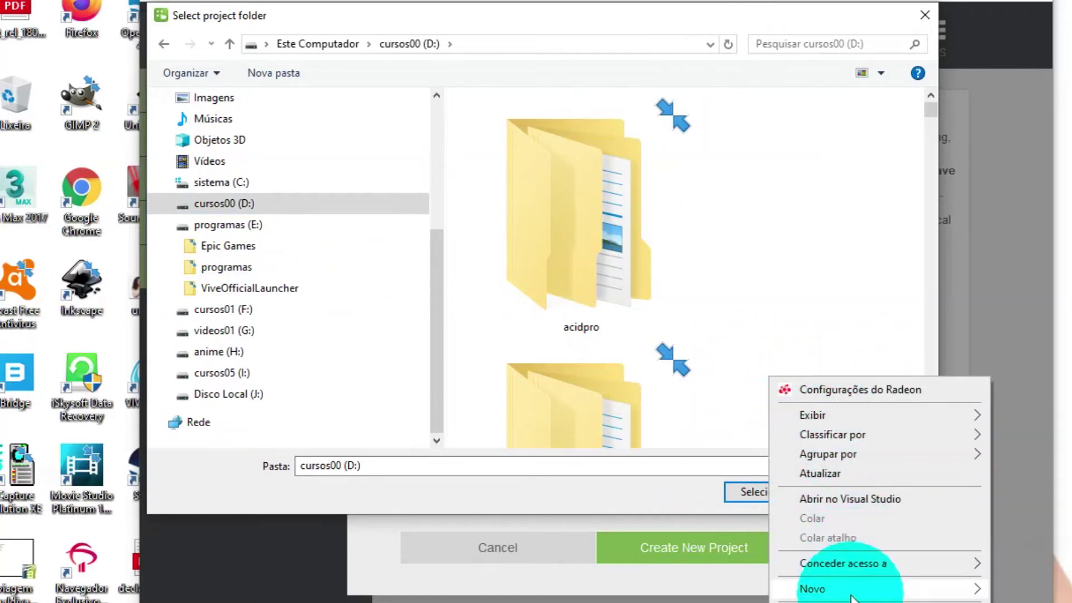
mouse_move(853, 595)
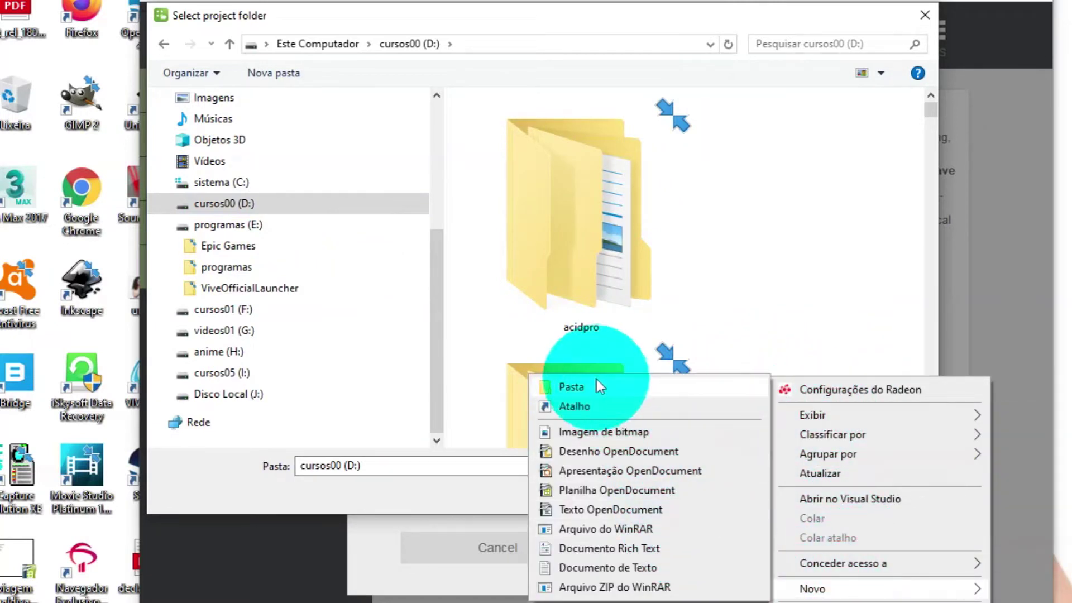
click(596, 386)
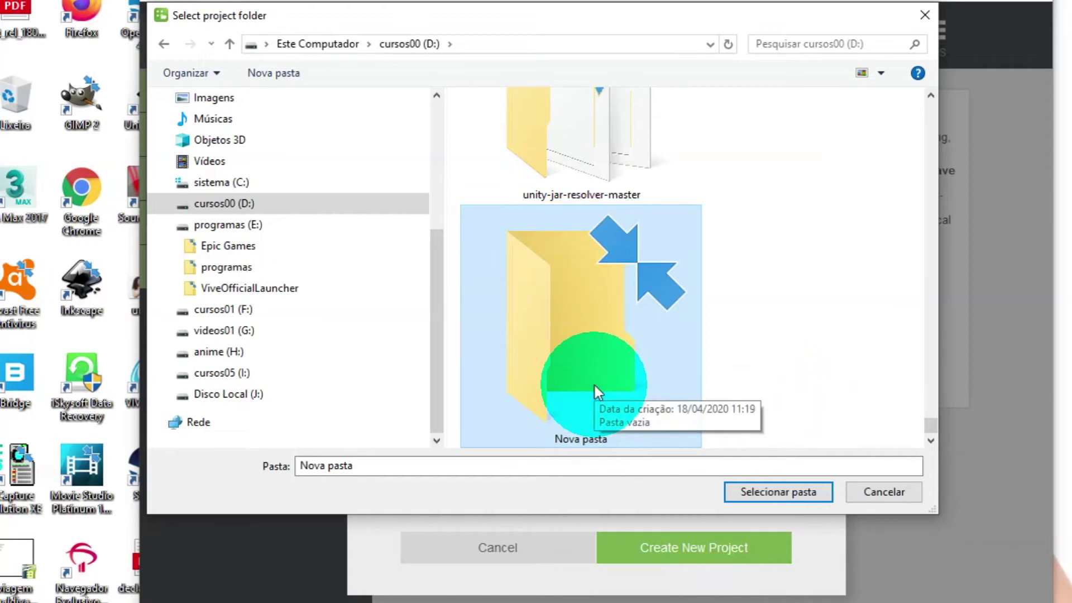
click(579, 440)
click(578, 439)
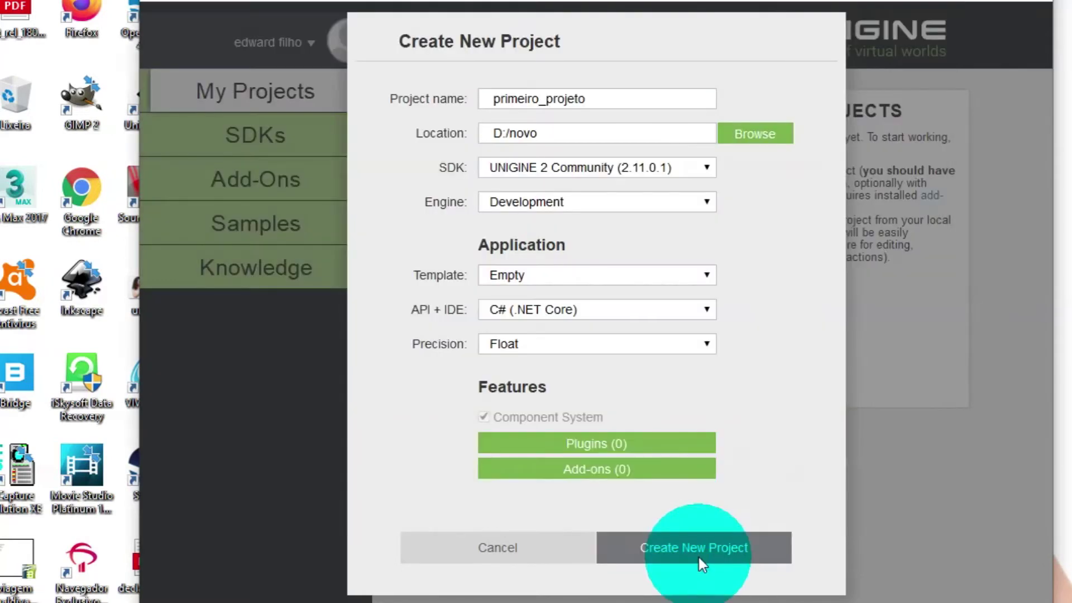
click(701, 557)
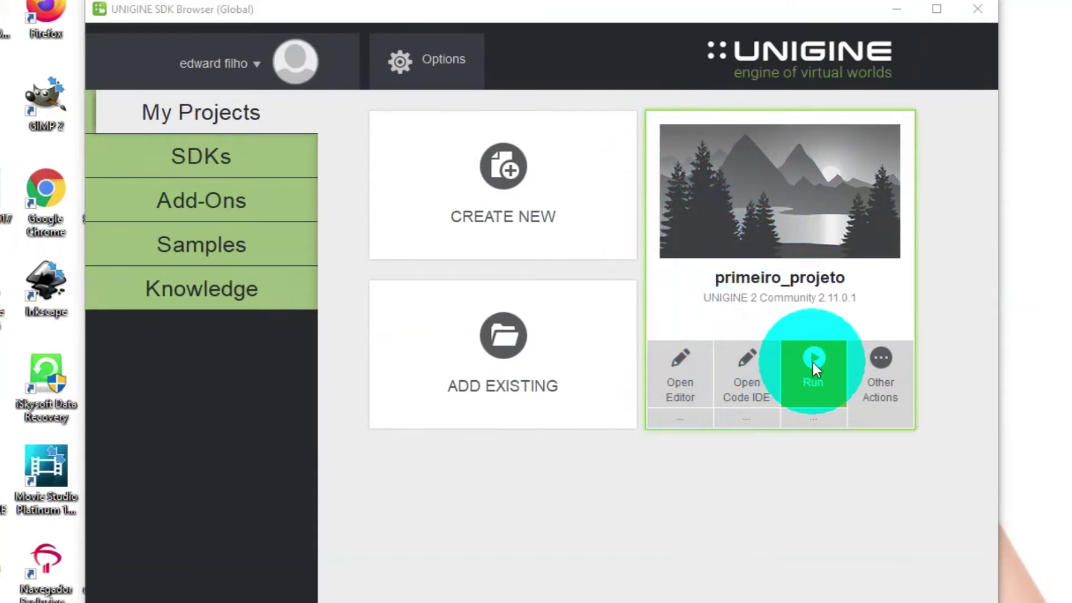
- Check the project's Other Actions menu, cancel it, and launch primeiro_projeto in the editor
click(877, 361)
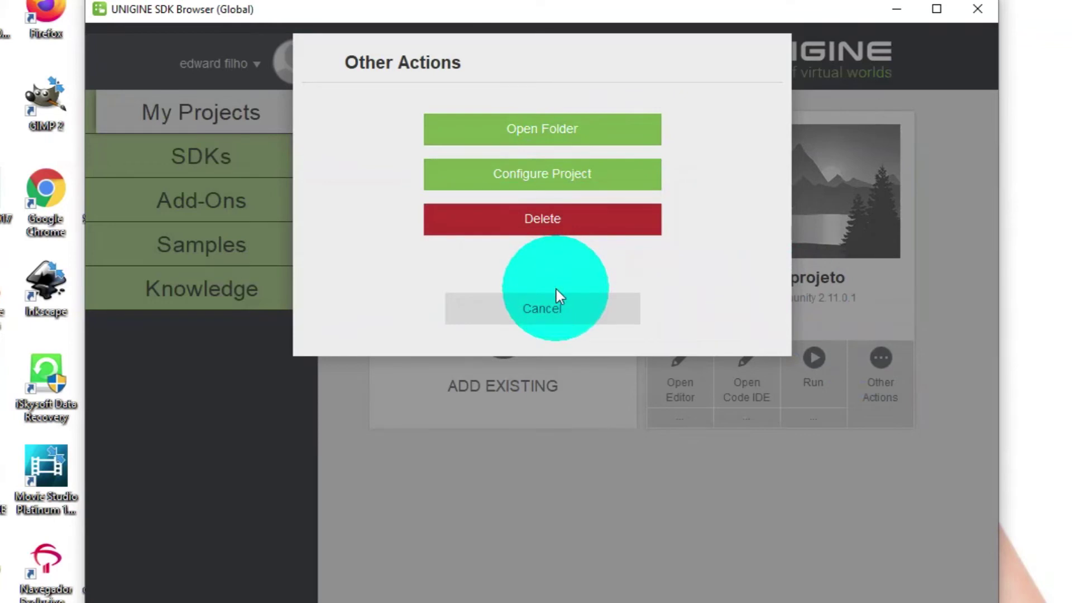
click(570, 308)
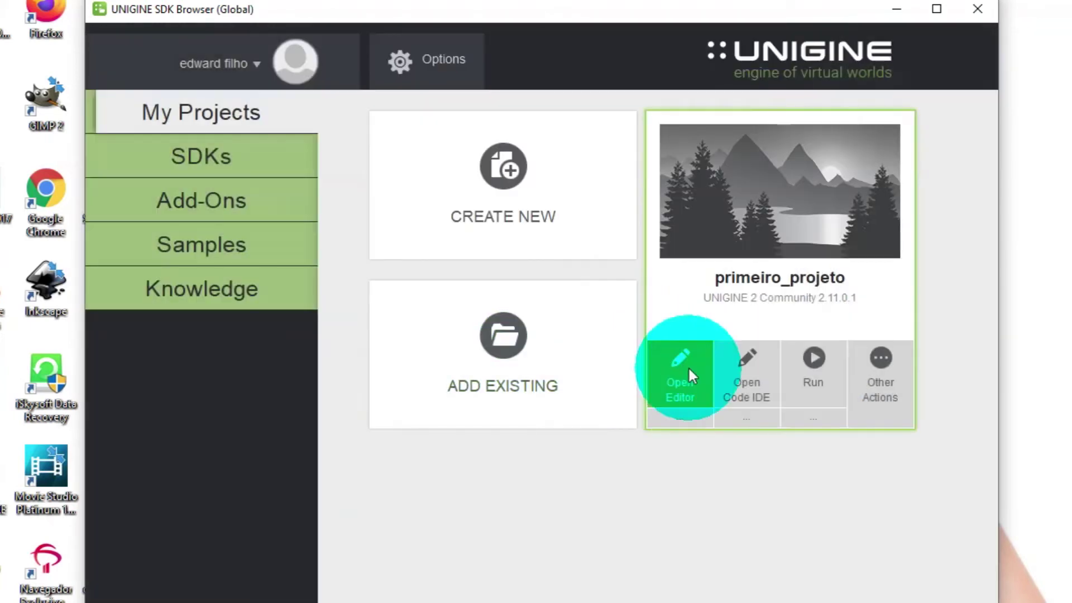
click(688, 365)
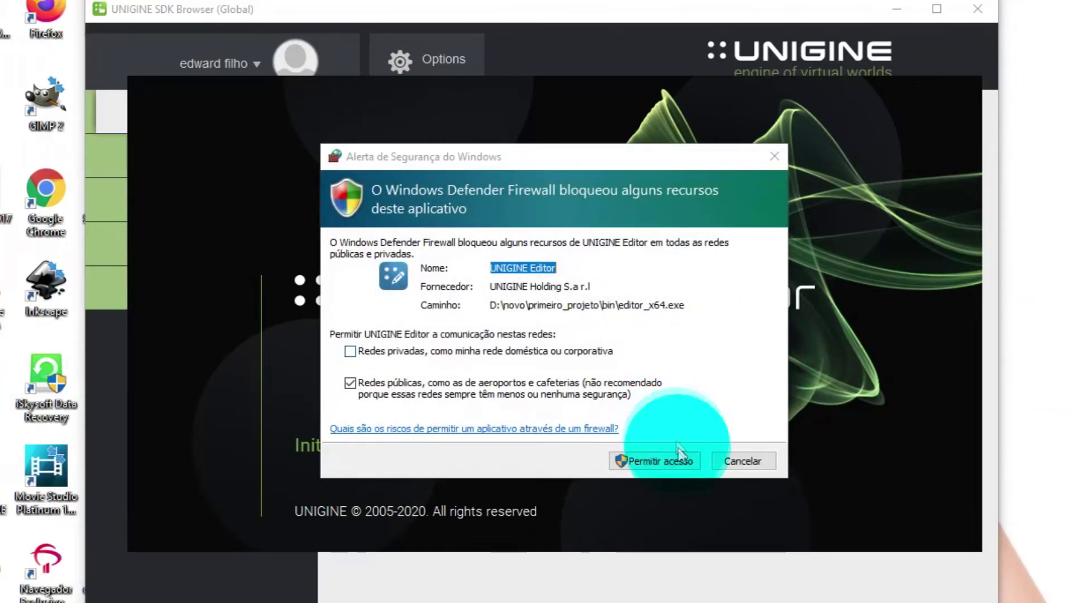
- Allow UNIGINE Editor through the Windows Firewall and close the SDK Browser
click(679, 464)
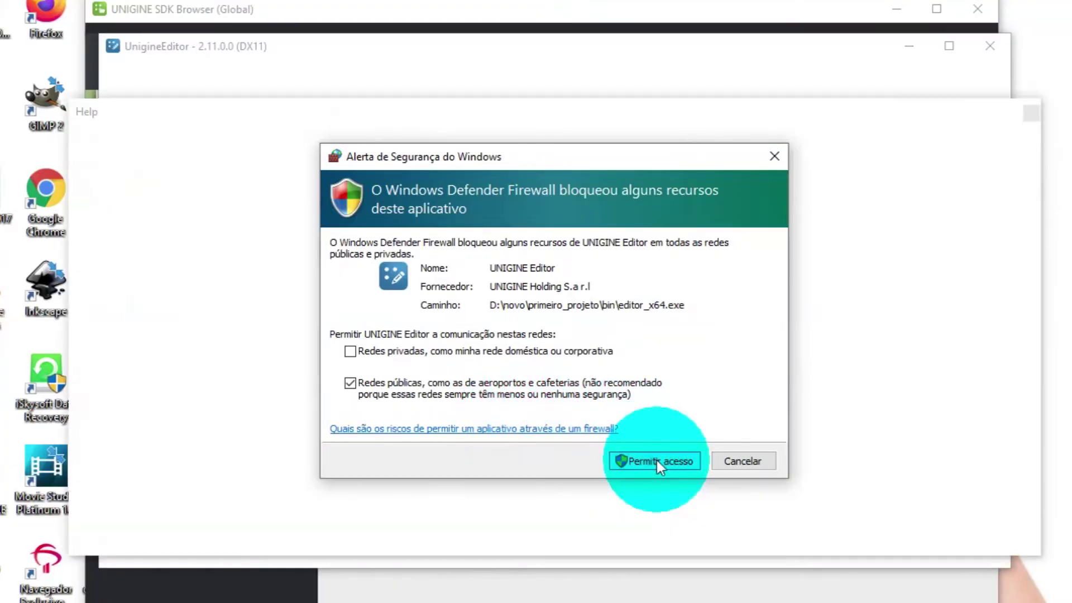
click(657, 460)
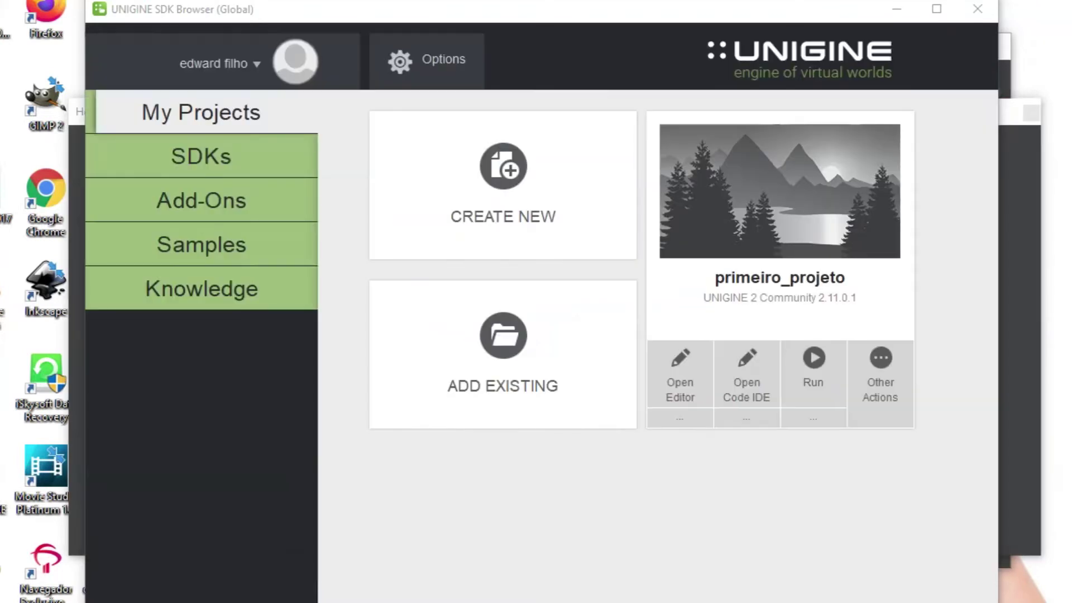
click(976, 10)
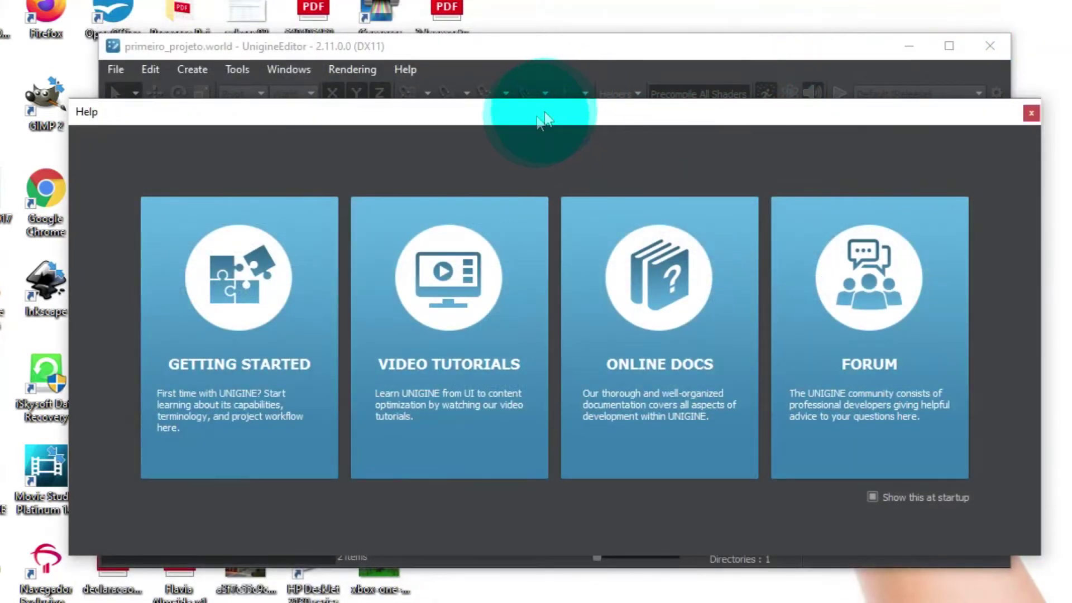
- Move the Help window aside and turn the play-mode camera away from the building
drag(565, 102, 541, 92)
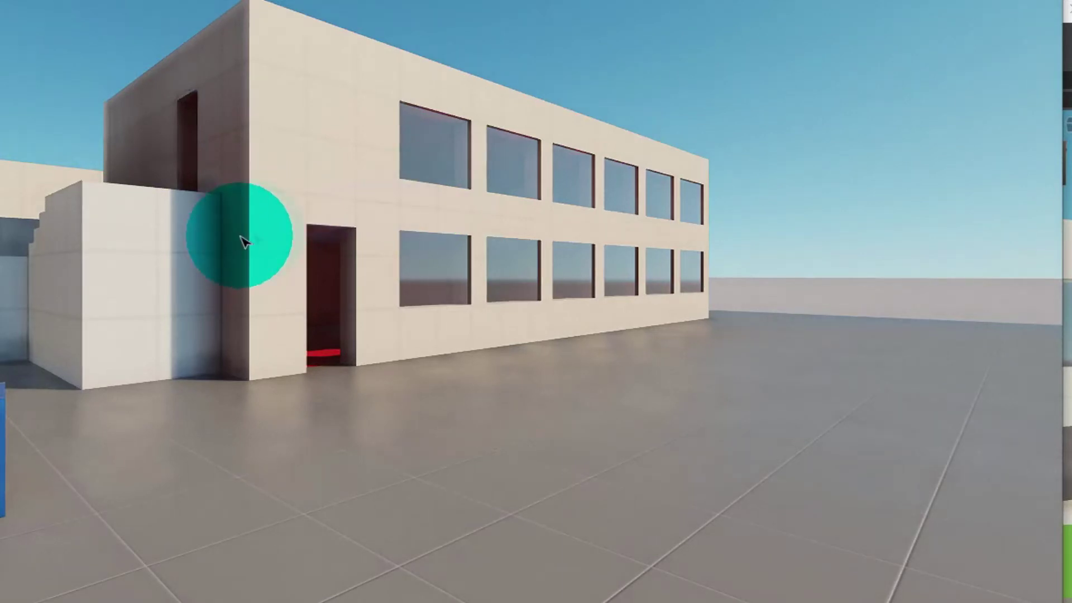
mouse_move(307, 240)
right_down()
mouse_move(503, 235)
mouse_move(502, 503)
mouse_move(502, 280)
mouse_move(502, 335)
right_up()
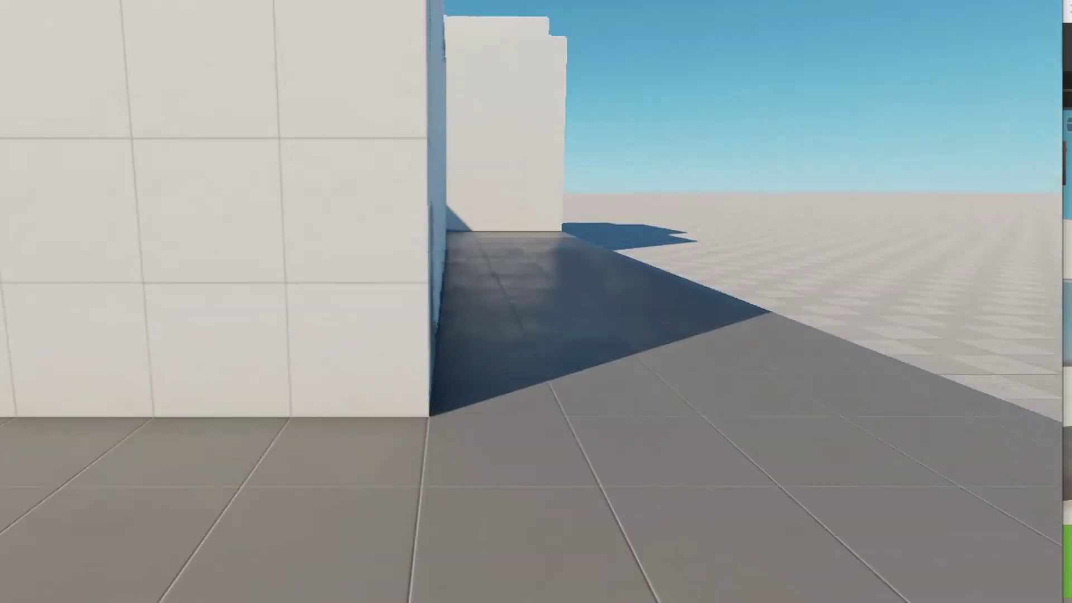
- Move the camera toward the white blocks, tilt it down, then exit back to the editor
click(302, 225)
drag(308, 220, 1061, 56)
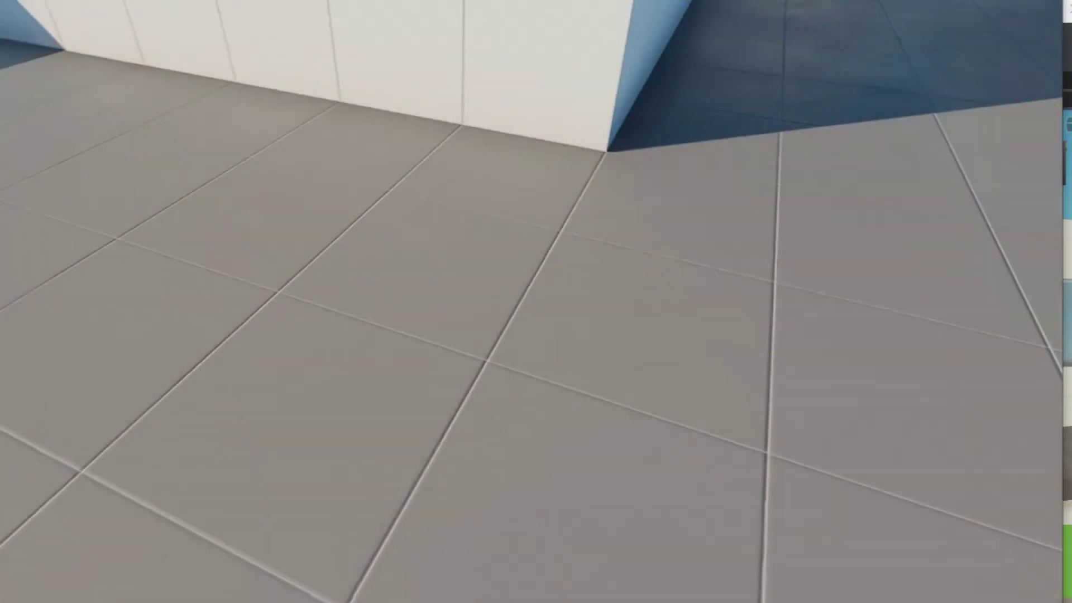
click(992, 11)
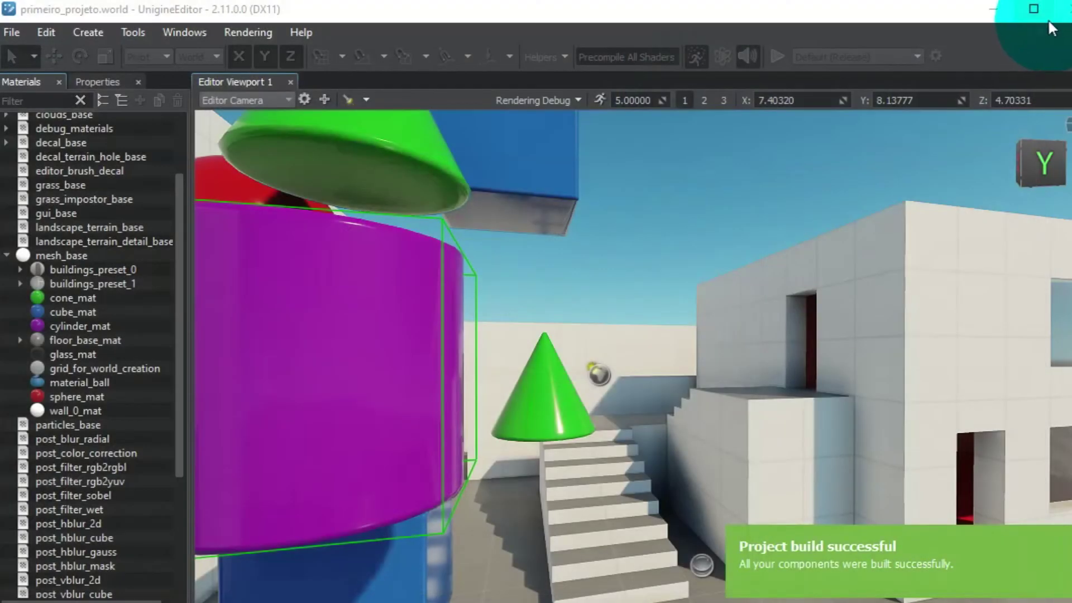
mouse_move(791, 196)
mouse_down()
mouse_move(794, 241)
mouse_move(490, 202)
mouse_up()
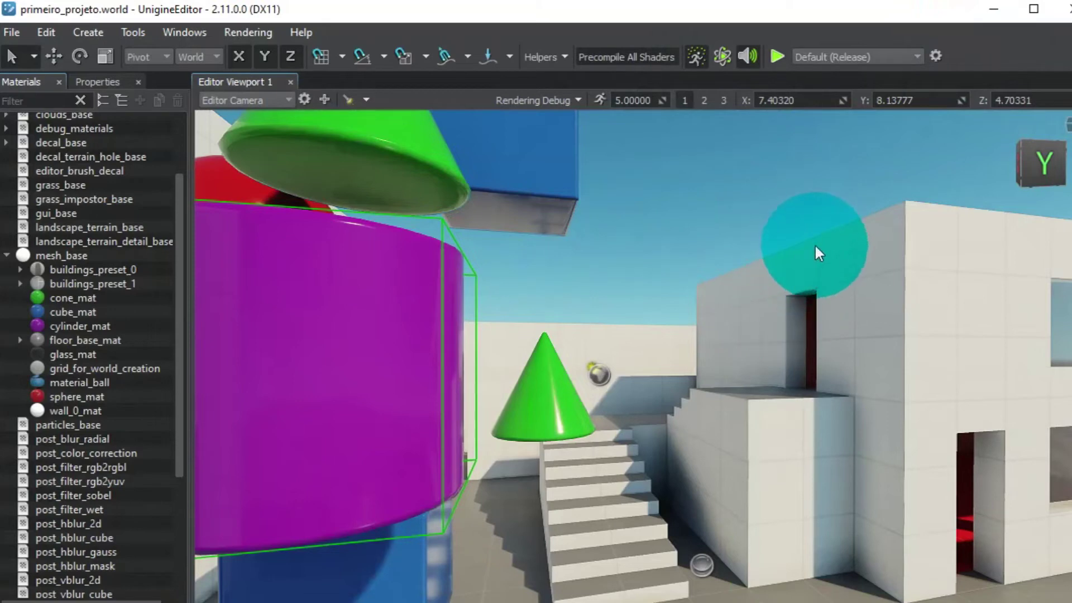
- Select the white building and frame the camera on its right-end floor piece
click(419, 181)
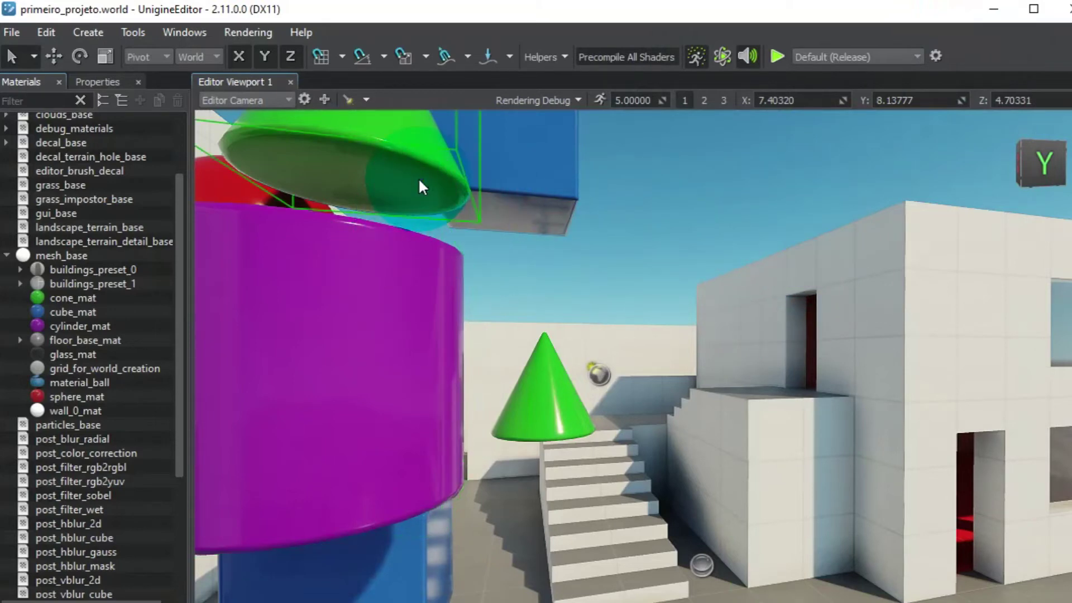
mouse_move(418, 177)
right_down()
mouse_move(760, 381)
mouse_move(605, 249)
right_up()
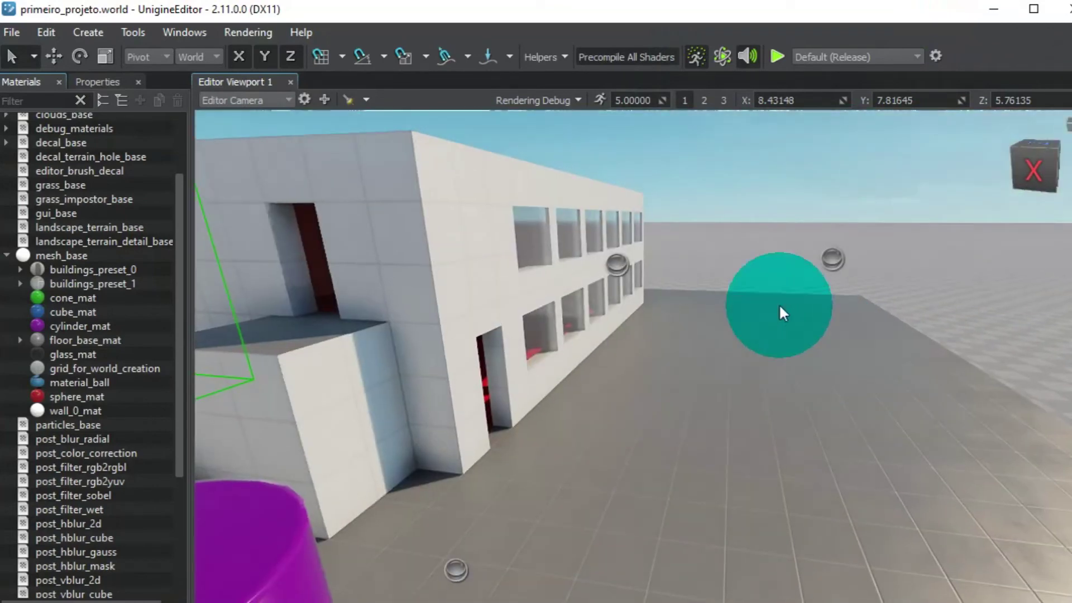
click(496, 243)
key(f)
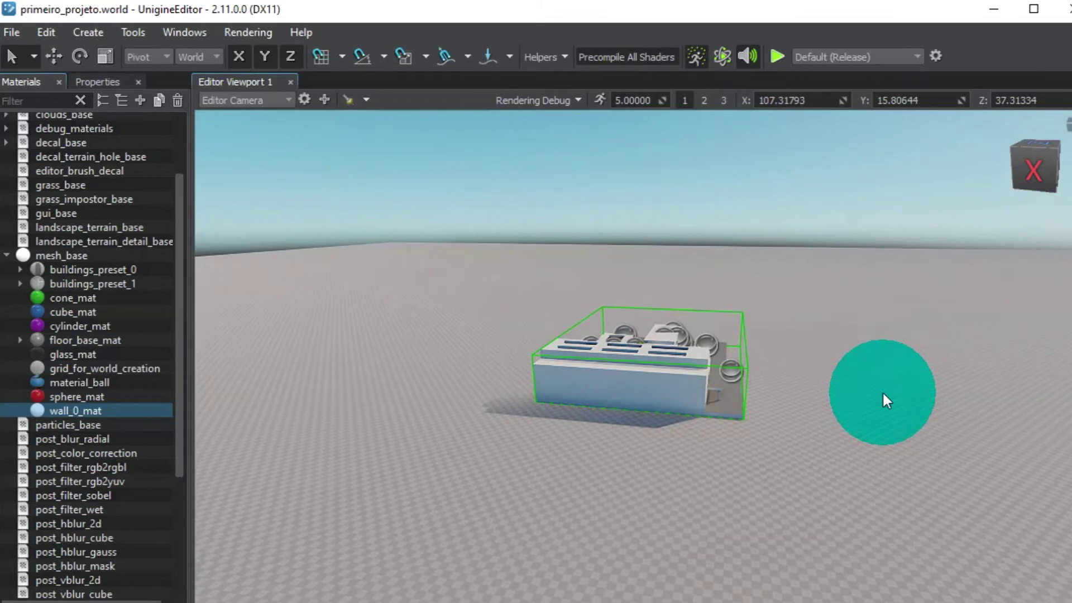
click(731, 373)
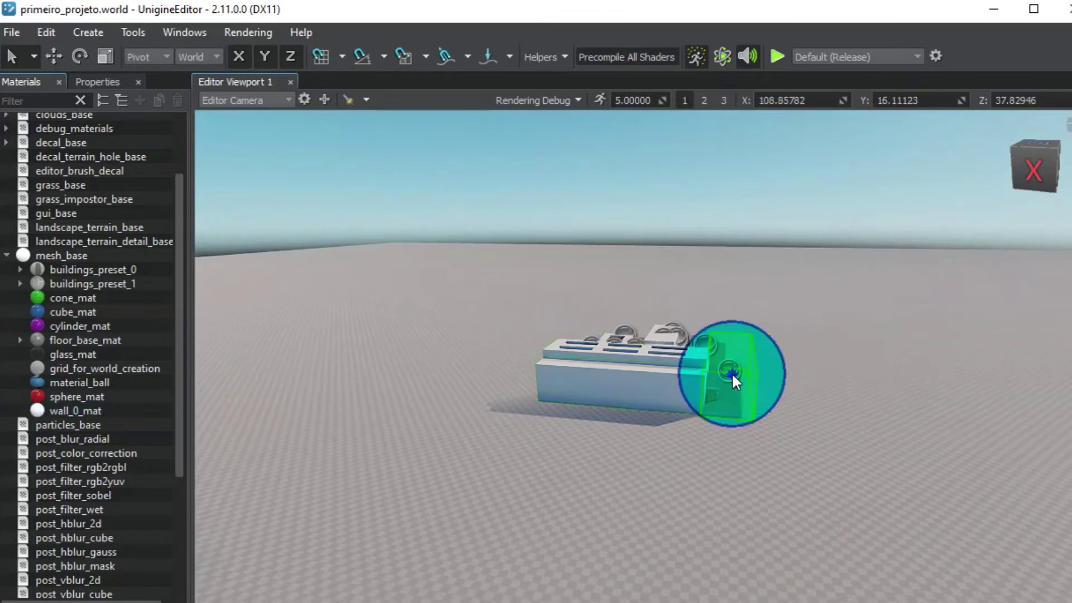
key(f)
- Reveal the floor piece's material and select floor_green_mat, floor_gray_mat and cube_mat
click(600, 393)
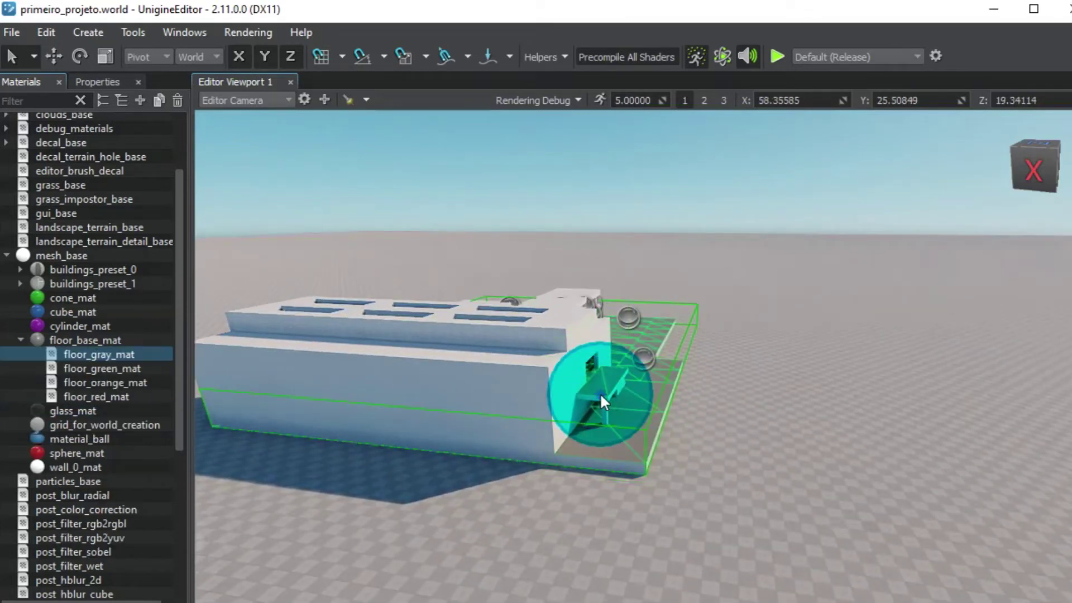
scroll(600, 393, down, 5)
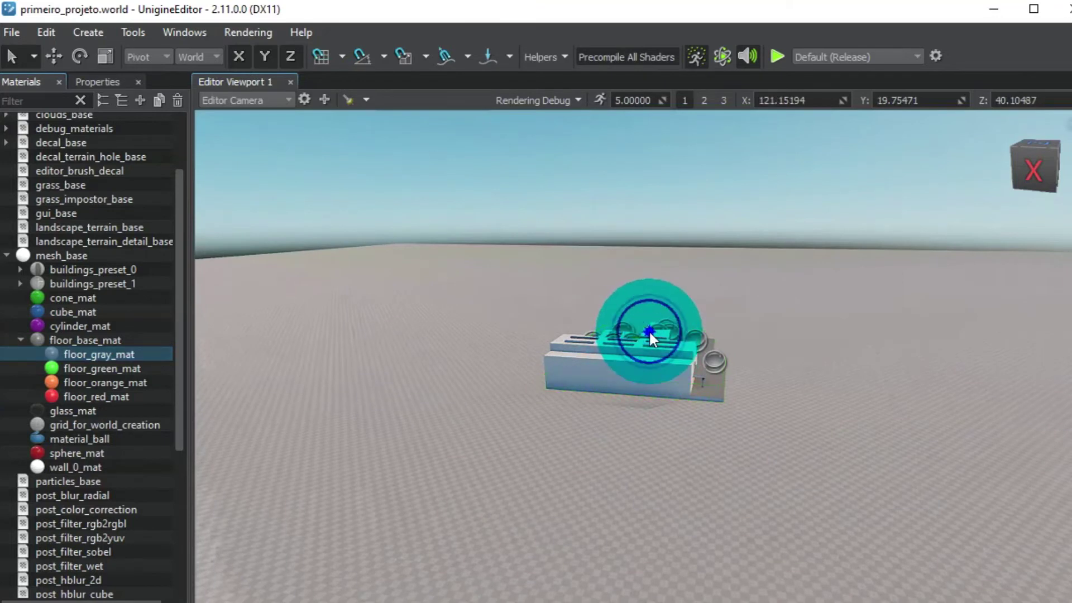
click(95, 370)
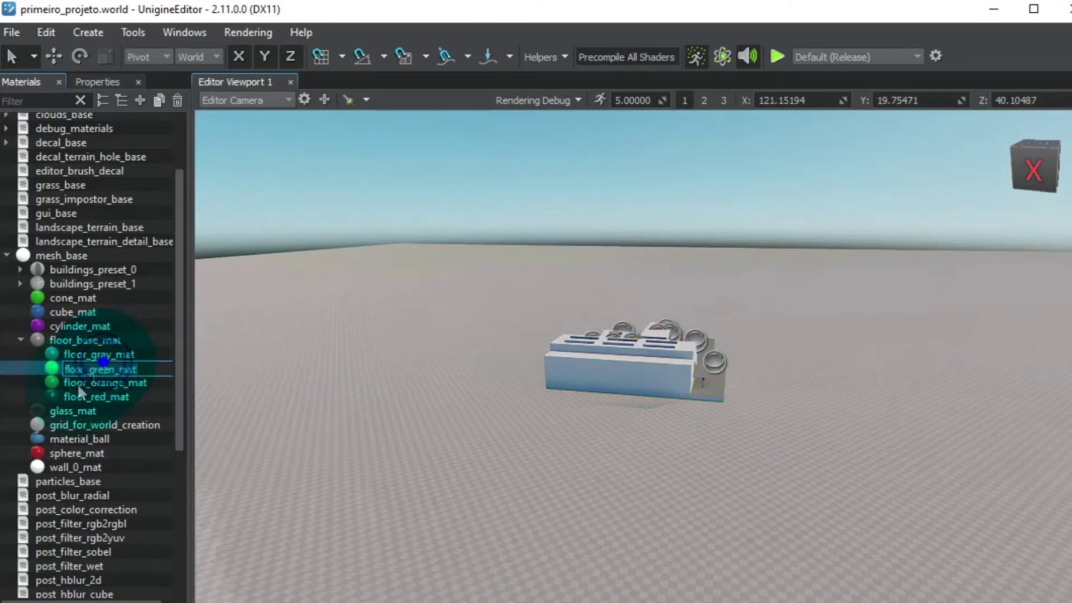
click(70, 356)
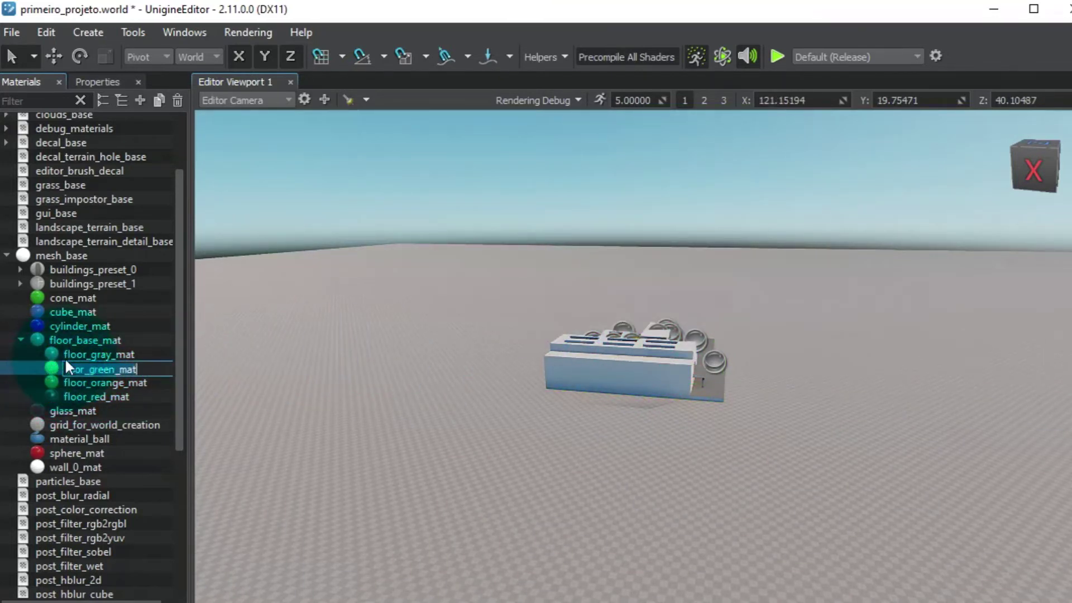
click(55, 314)
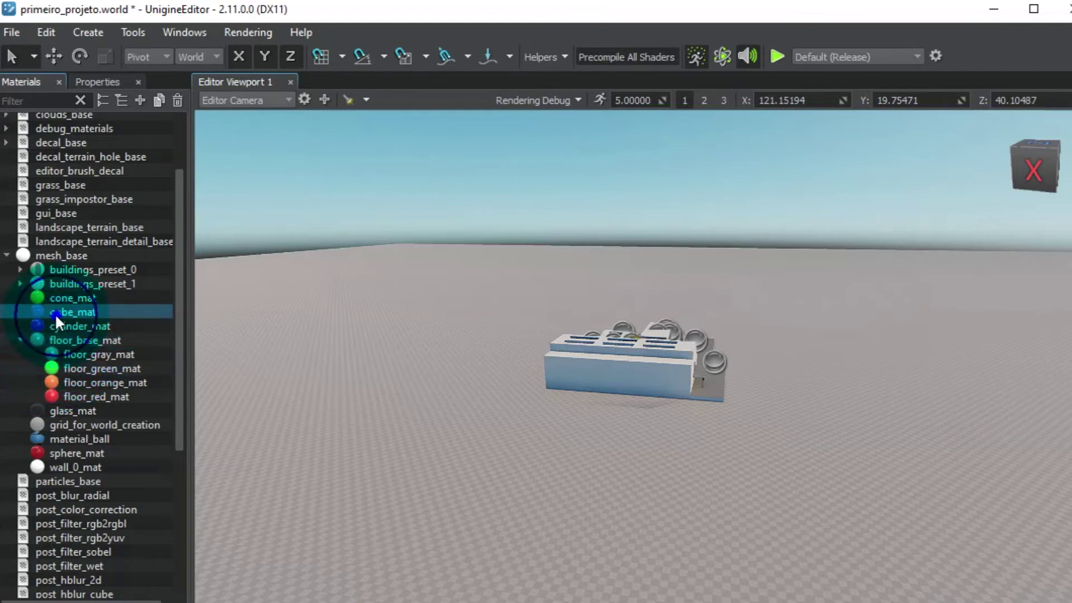
- Collapse mesh_base and try dragging post_color_correction and post_hblur_mask onto the mesh
click(6, 257)
mouse_move(71, 304)
mouse_down()
mouse_move(218, 313)
mouse_move(592, 299)
mouse_up()
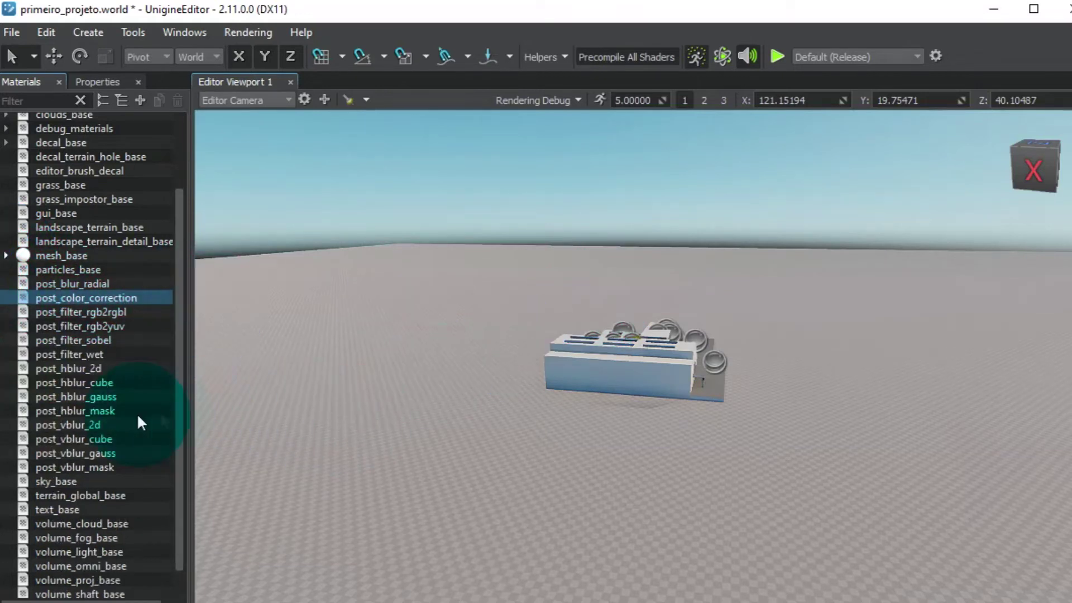
click(112, 412)
drag(109, 418, 202, 101)
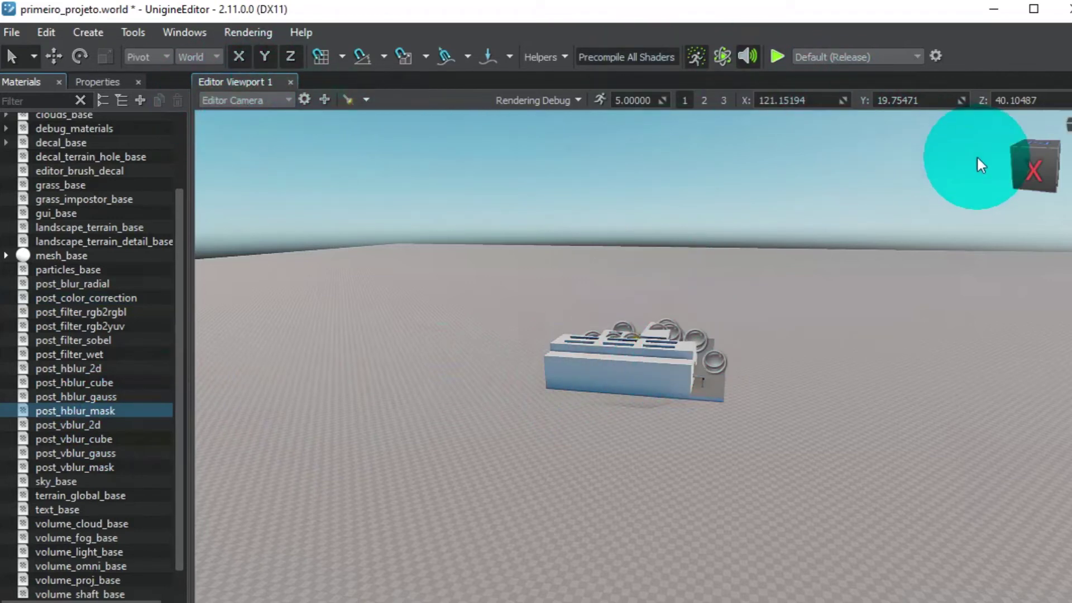
- Inspect the building from several preset axis views, including from below and top-down
click(1030, 163)
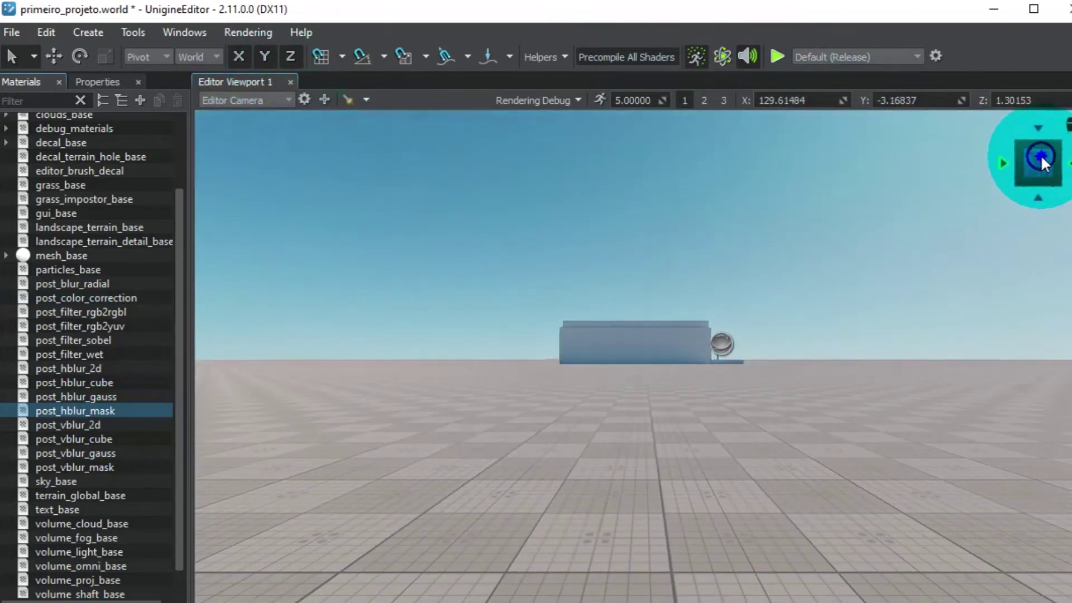
click(1064, 124)
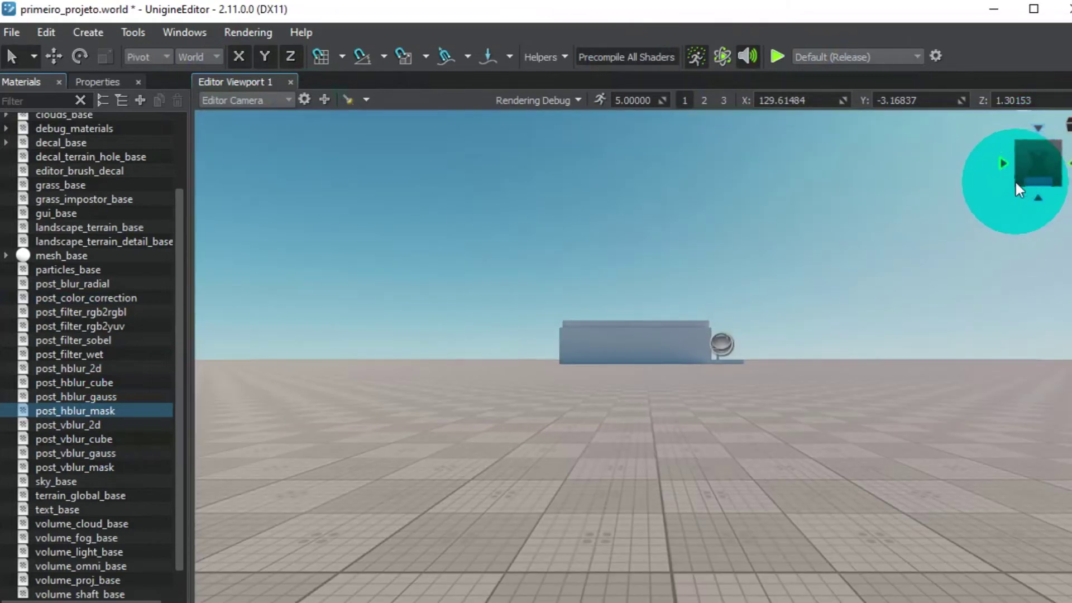
click(1015, 184)
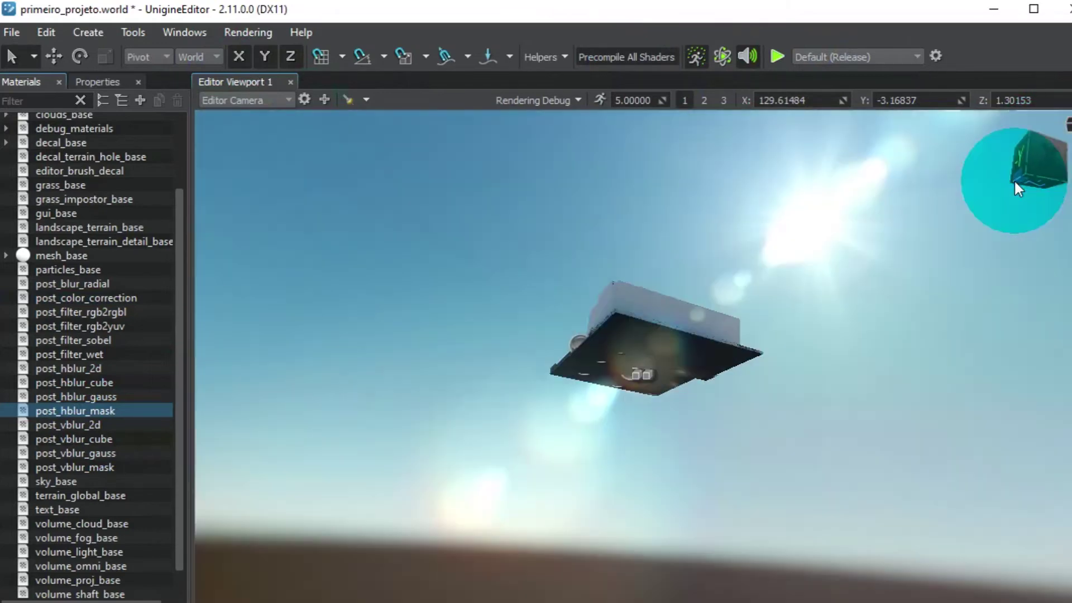
drag(1036, 170, 1037, 178)
click(1038, 180)
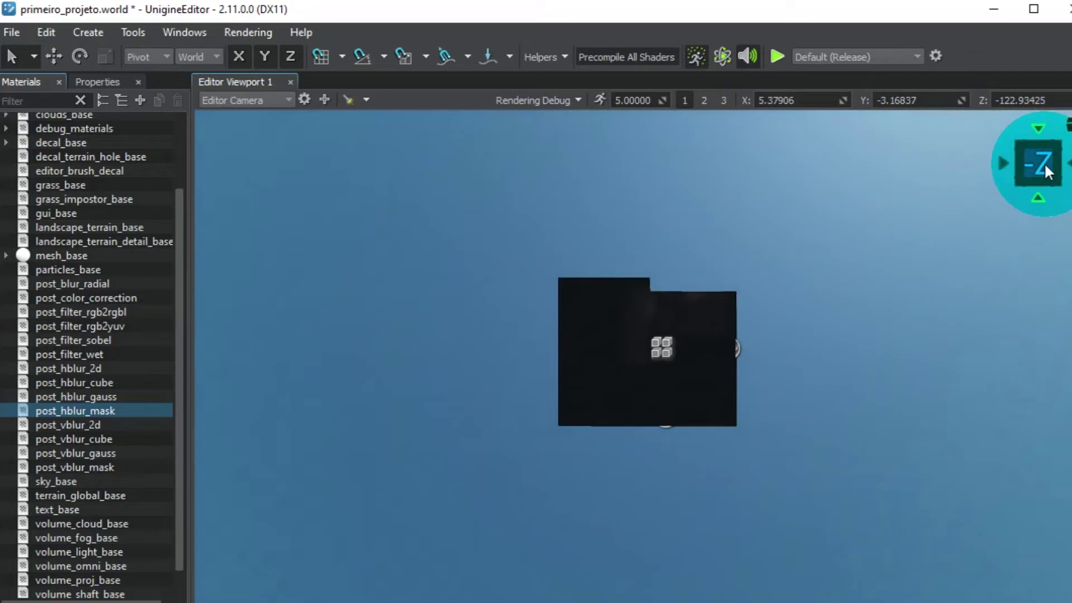
click(1037, 129)
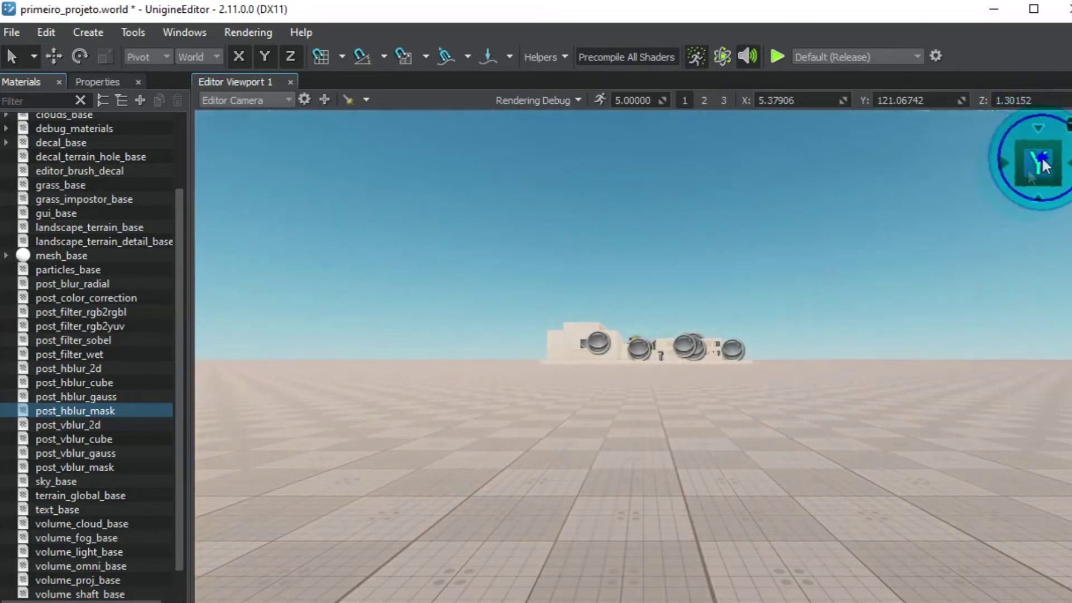
click(1020, 178)
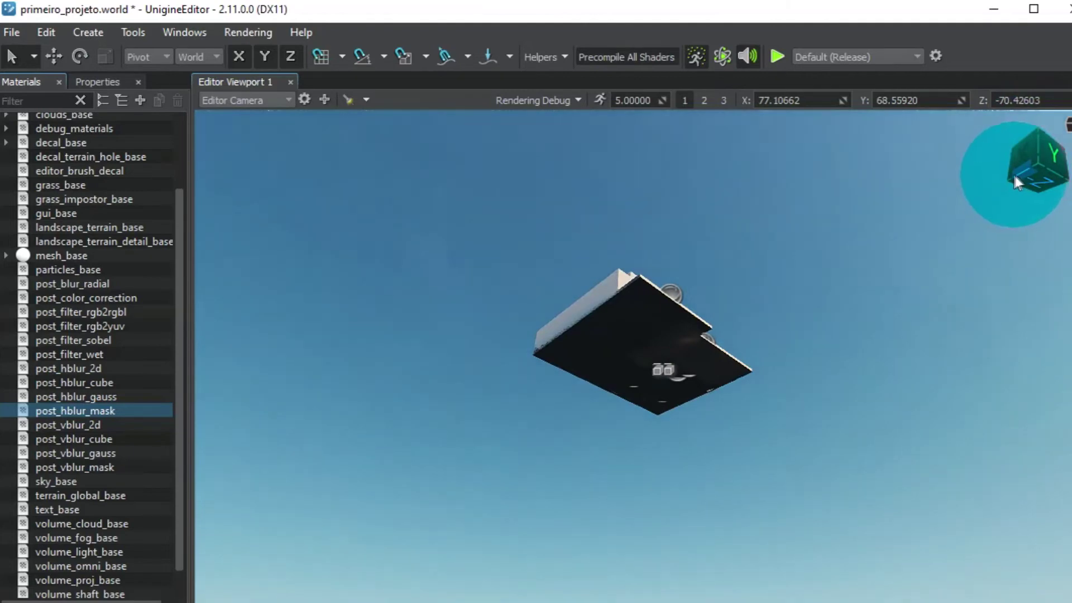
click(1014, 183)
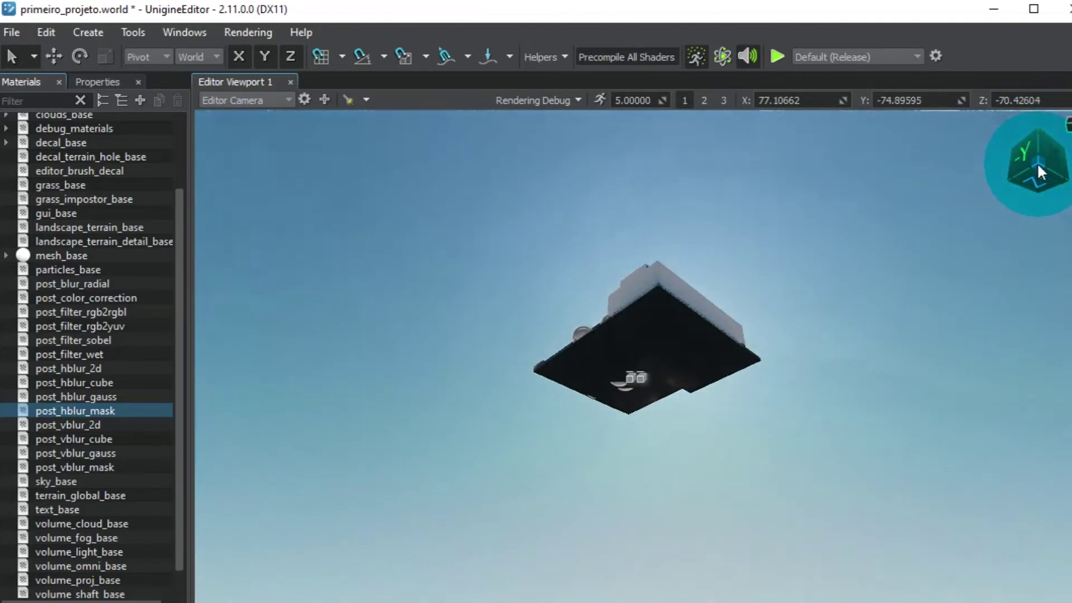
click(1037, 130)
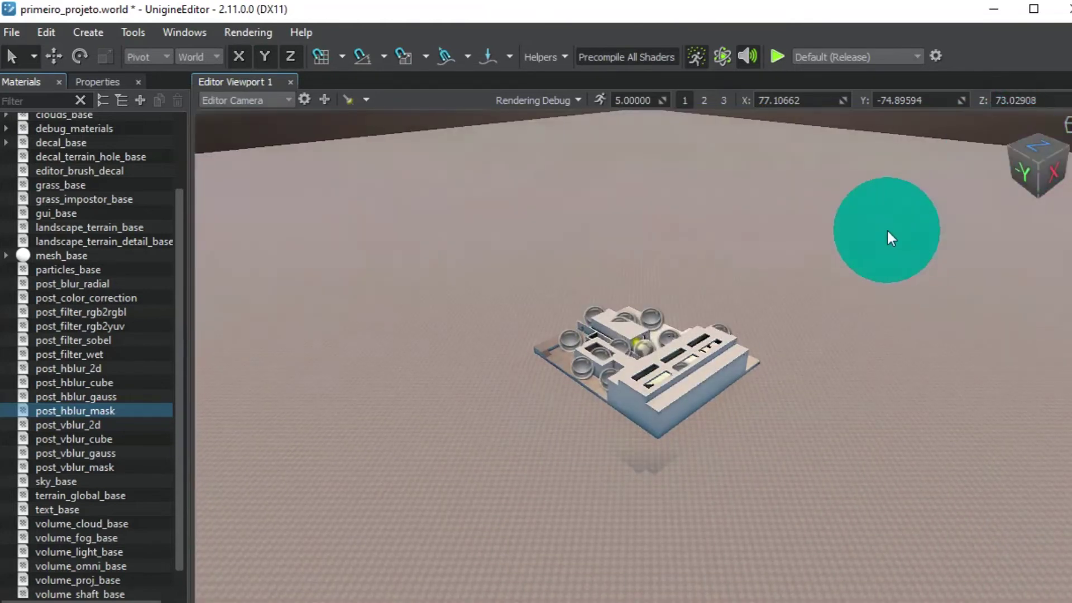
- Focus on the building mesh and orbit in close around its staircase
click(644, 350)
key(f)
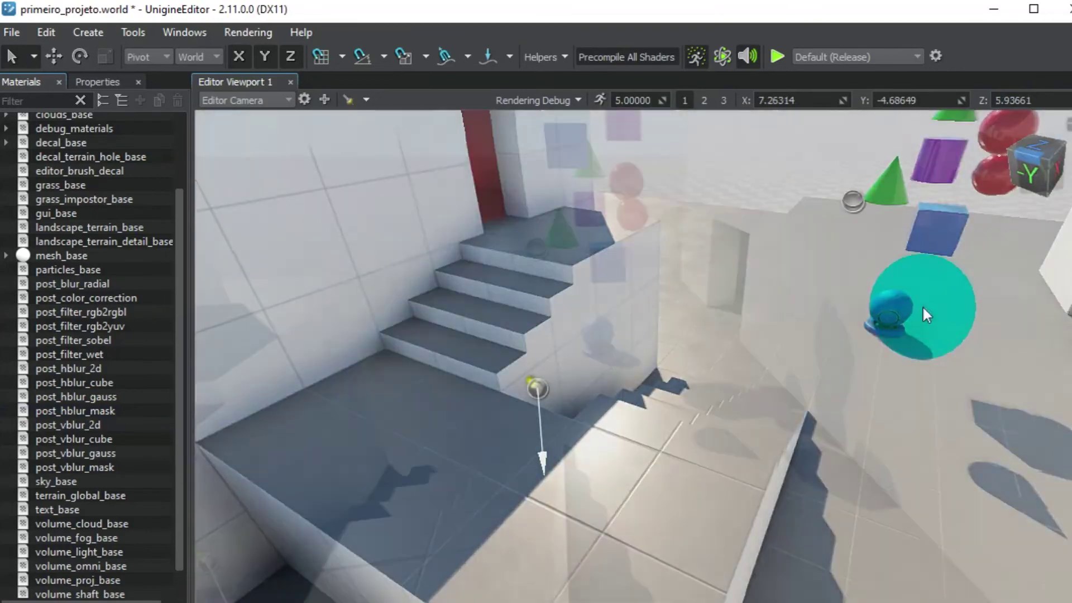
alt+drag(923, 306, 582, 272)
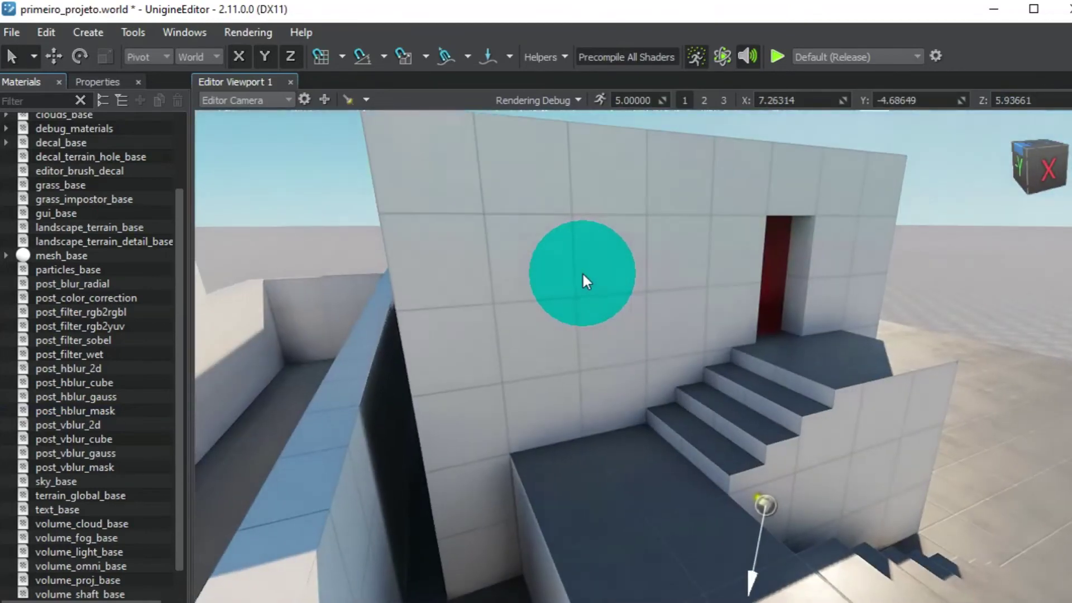
mouse_move(581, 272)
right_down()
mouse_move(380, 274)
mouse_move(223, 102)
right_up()
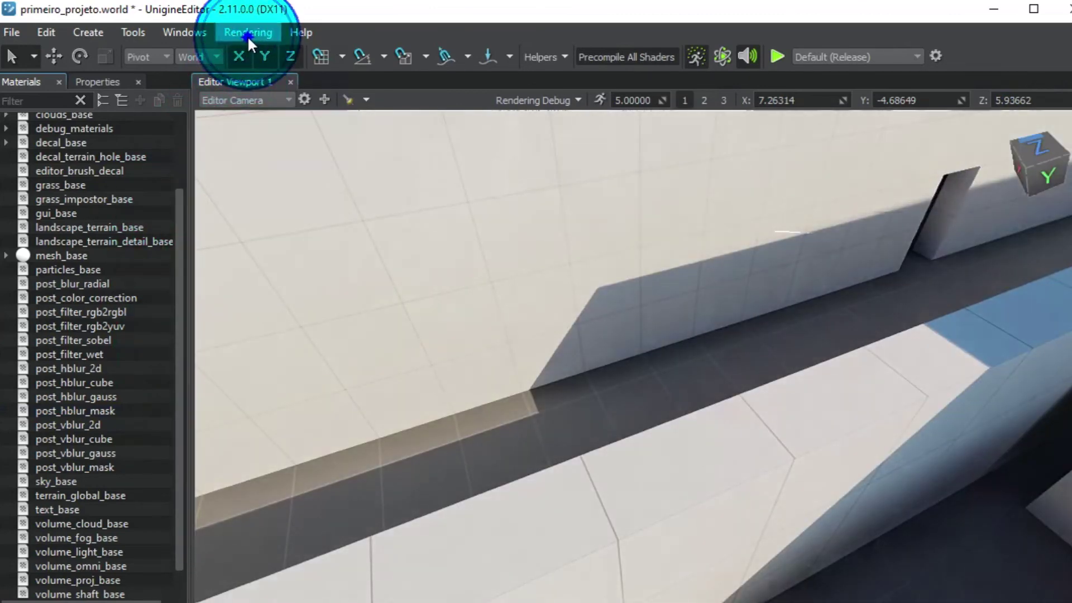
- Browse the Rendering menu's Camera Effects, Shadows, Features, Clouds, Water and Transparent submenus
click(247, 35)
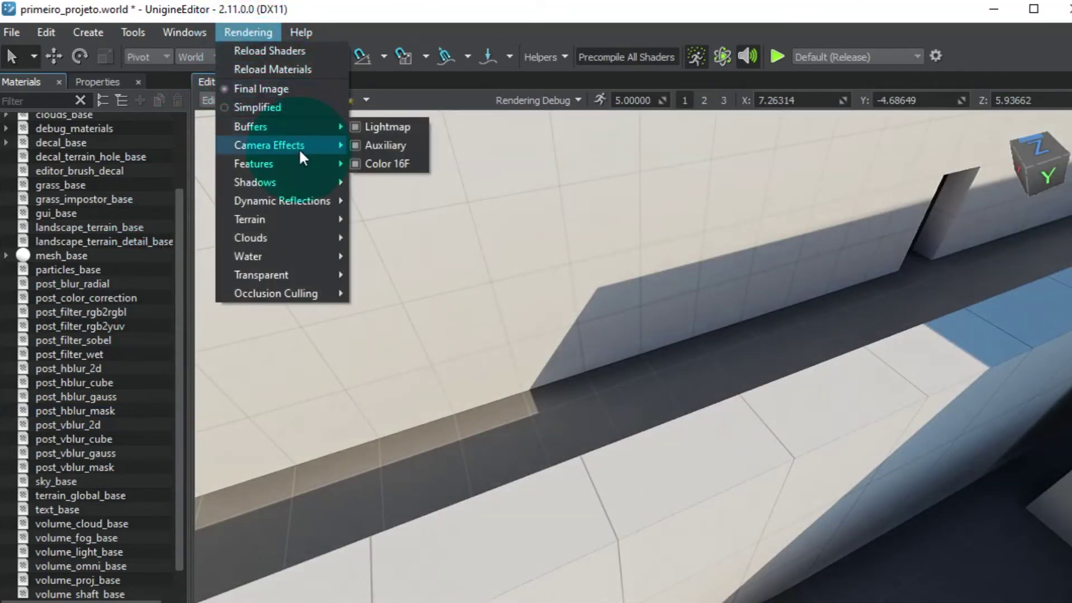
click(300, 151)
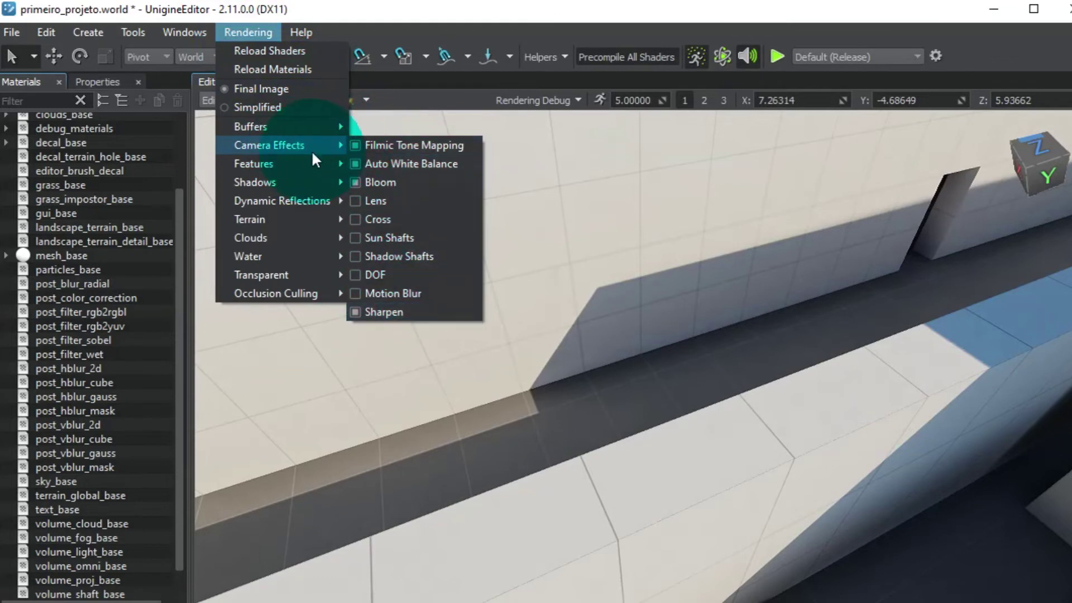
click(309, 182)
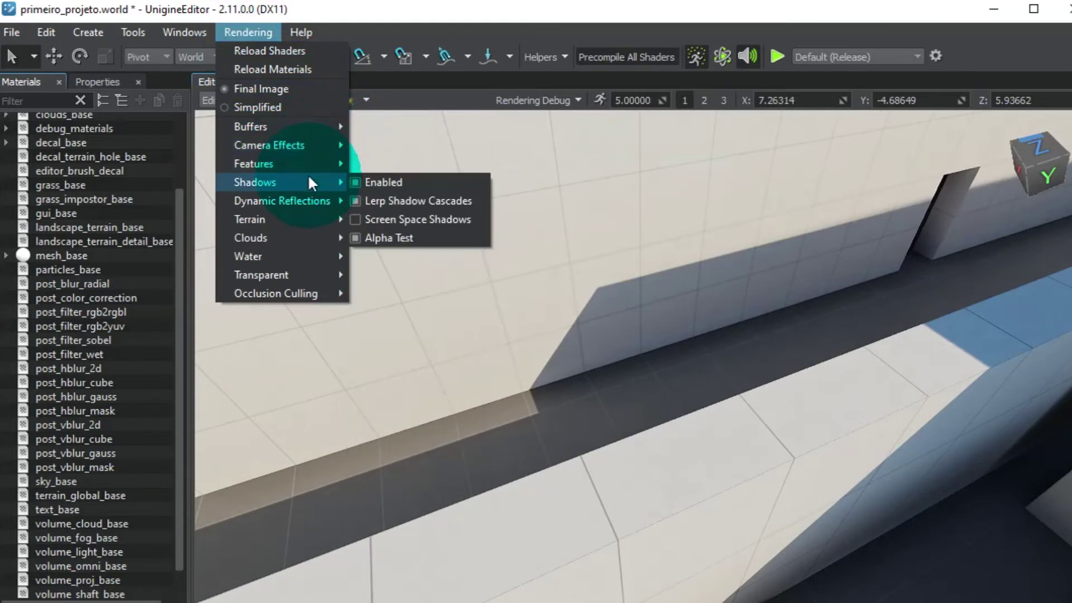
mouse_move(335, 164)
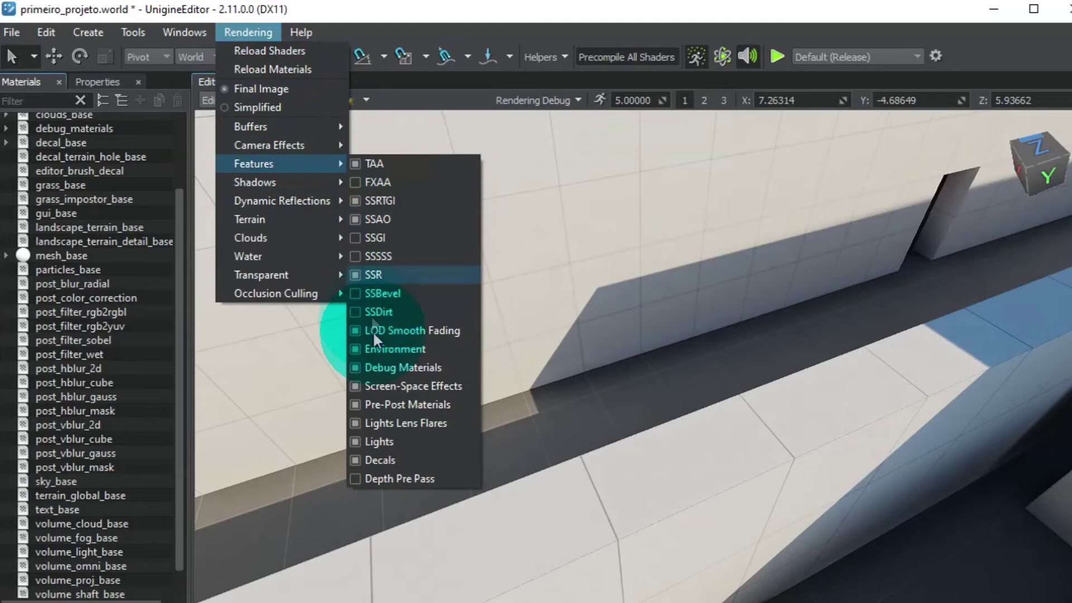
click(314, 235)
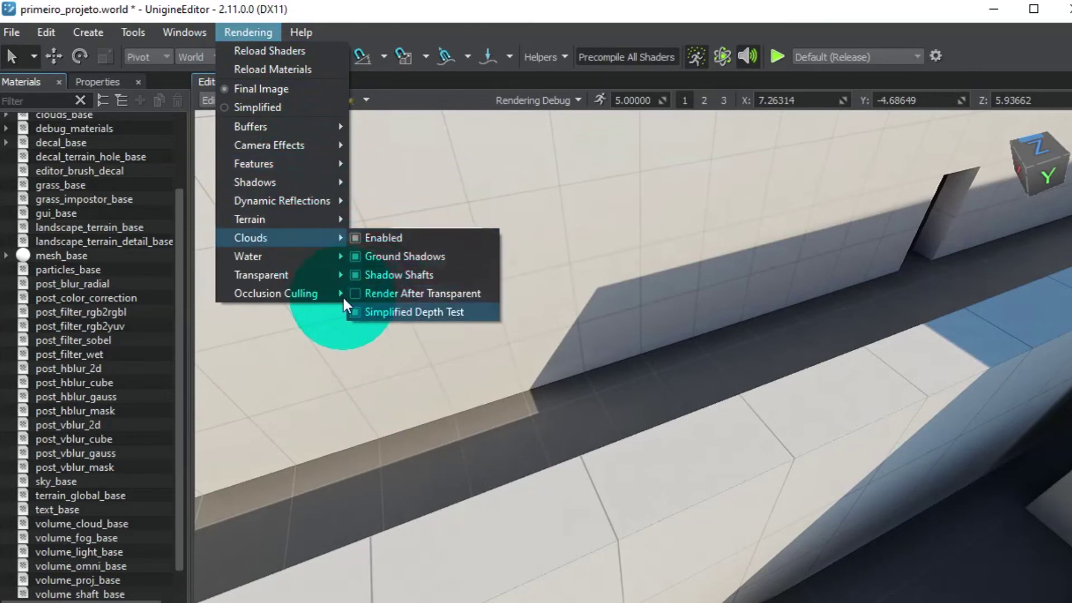
mouse_move(288, 251)
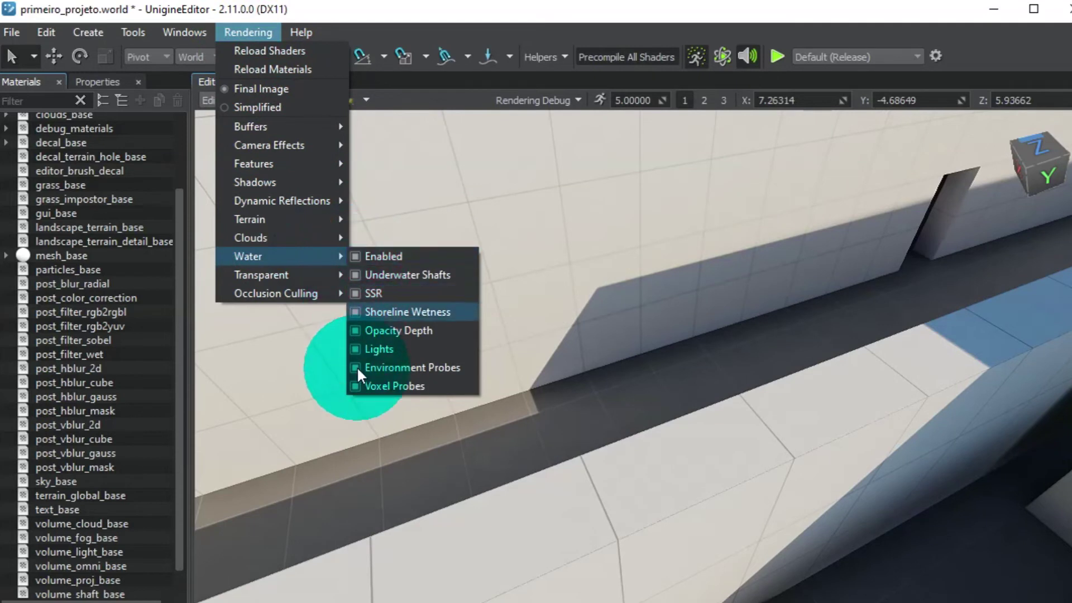
mouse_move(304, 273)
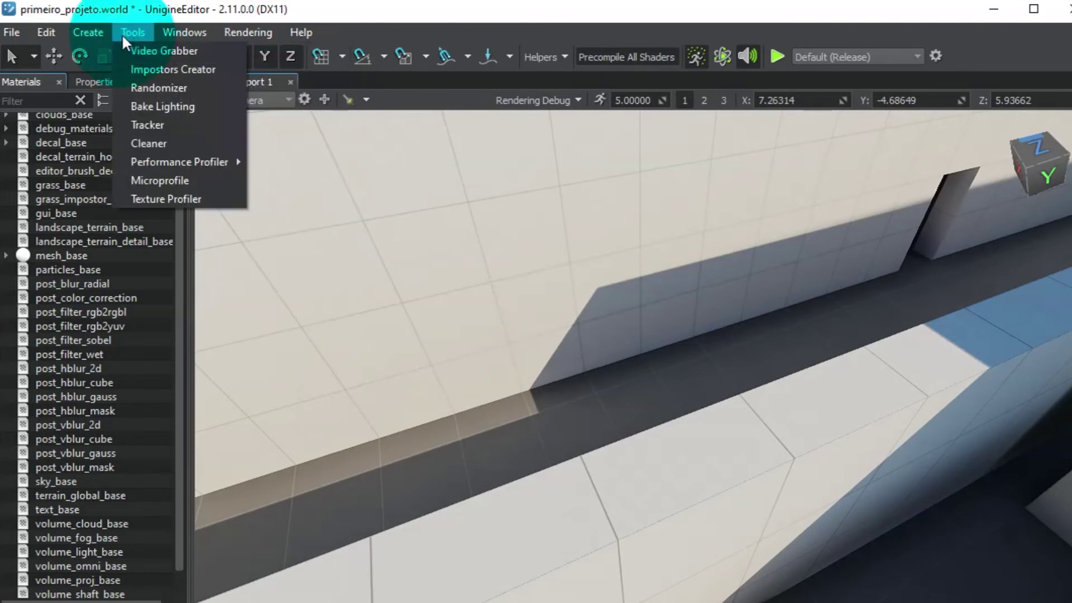
- Browse the Create menu's Volume, Camera and GUI submenus, then the Edit, File and Tools menus
mouse_move(98, 37)
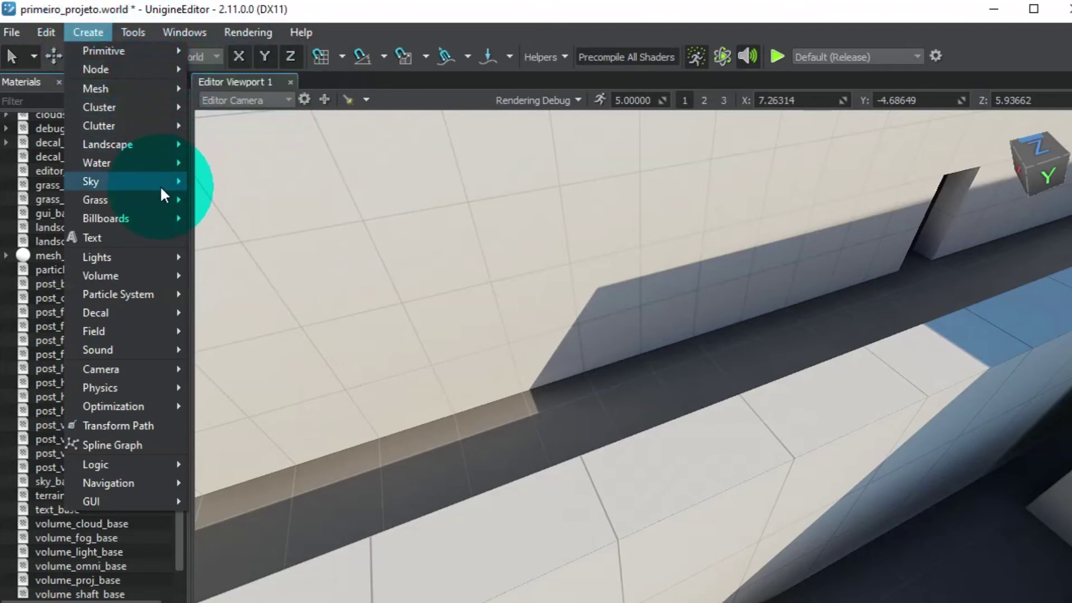
mouse_move(161, 163)
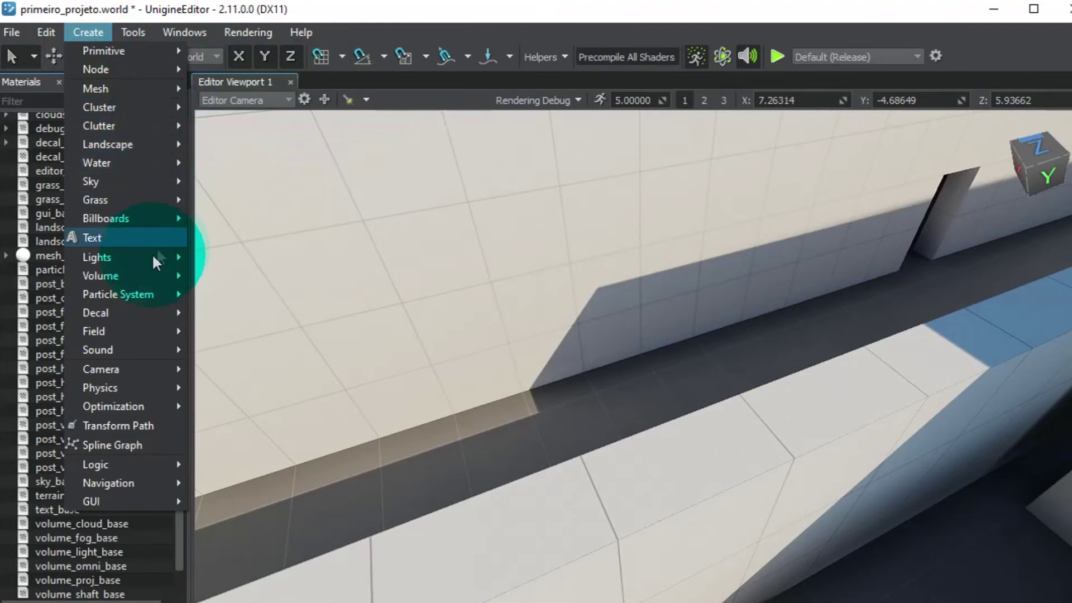
mouse_move(130, 282)
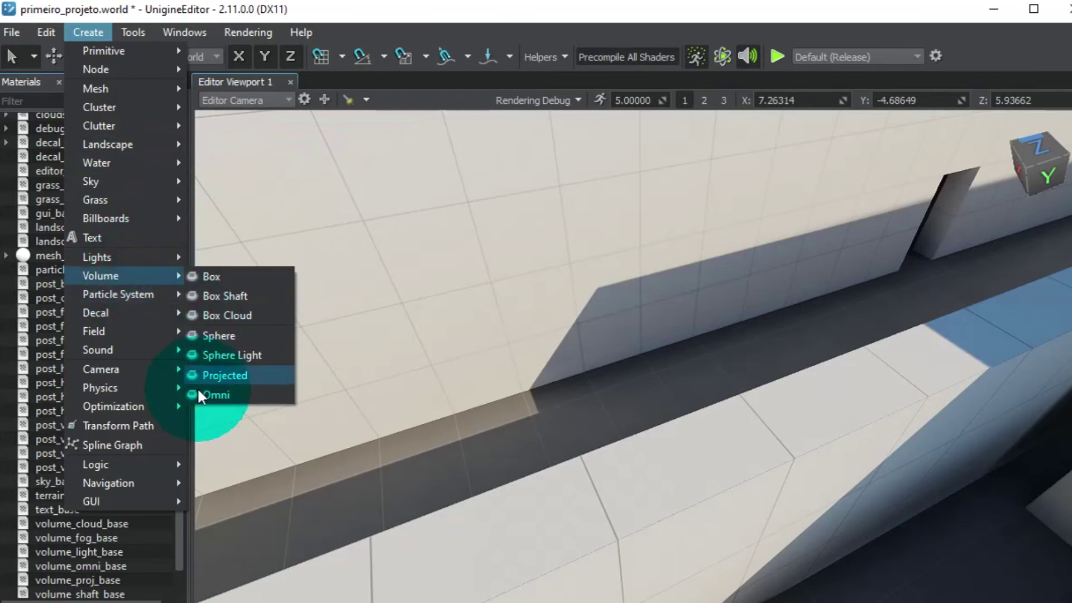
mouse_move(126, 369)
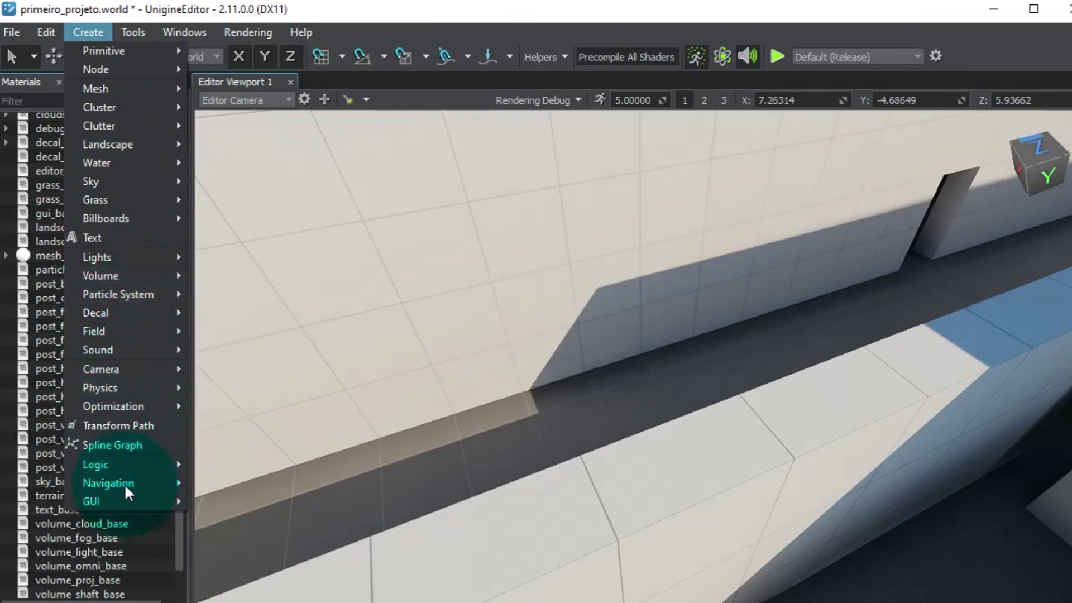
mouse_move(132, 465)
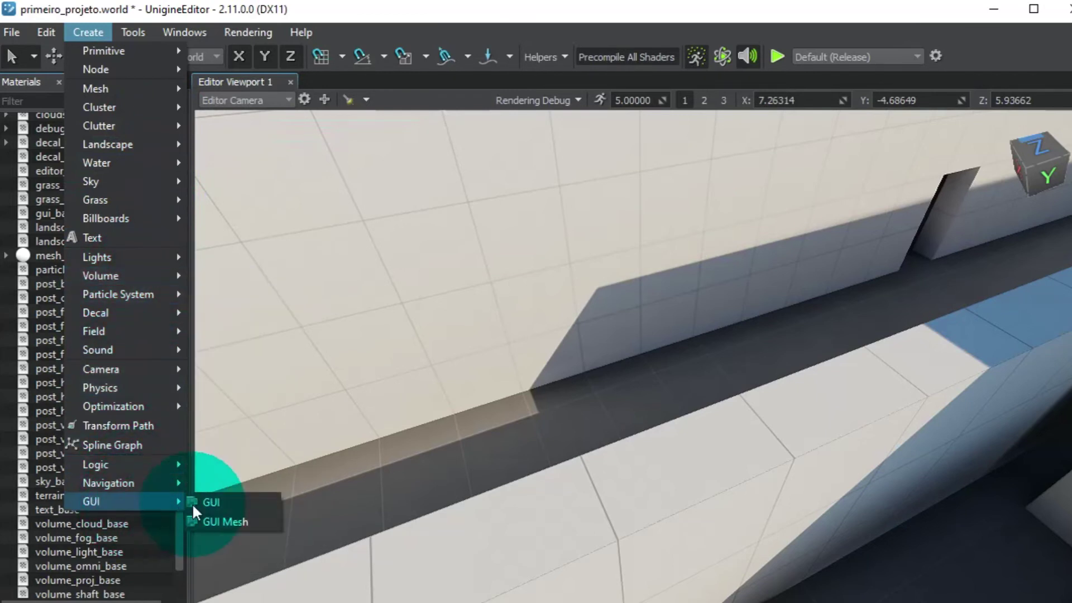
mouse_move(48, 33)
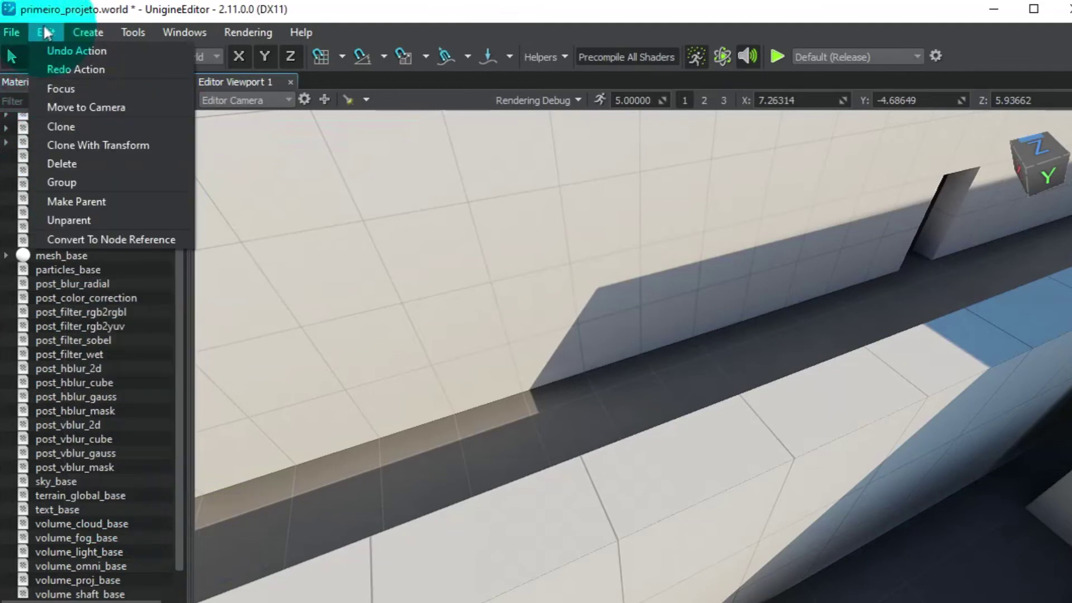
mouse_move(14, 35)
mouse_move(132, 33)
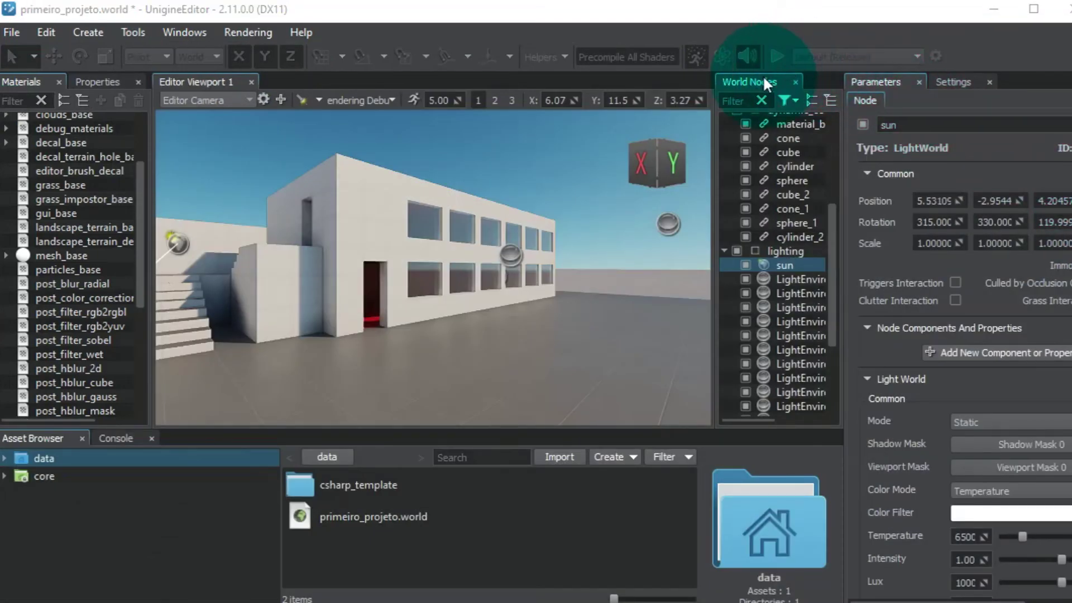
- Select cube_2 in World Nodes, then open csharp_template and select its template folders
click(764, 82)
click(783, 193)
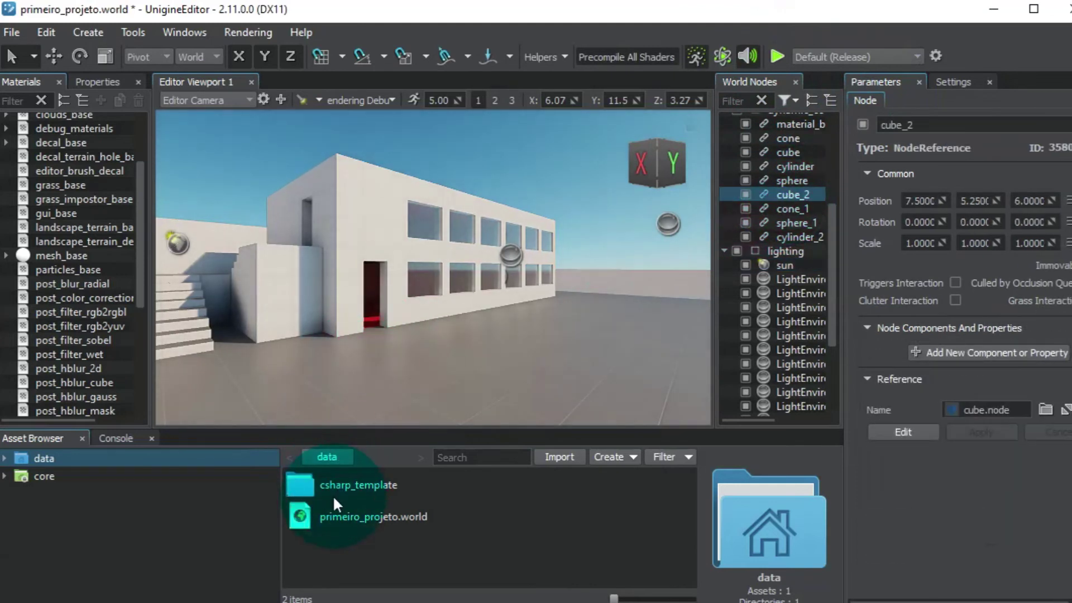
click(338, 517)
double_click(350, 491)
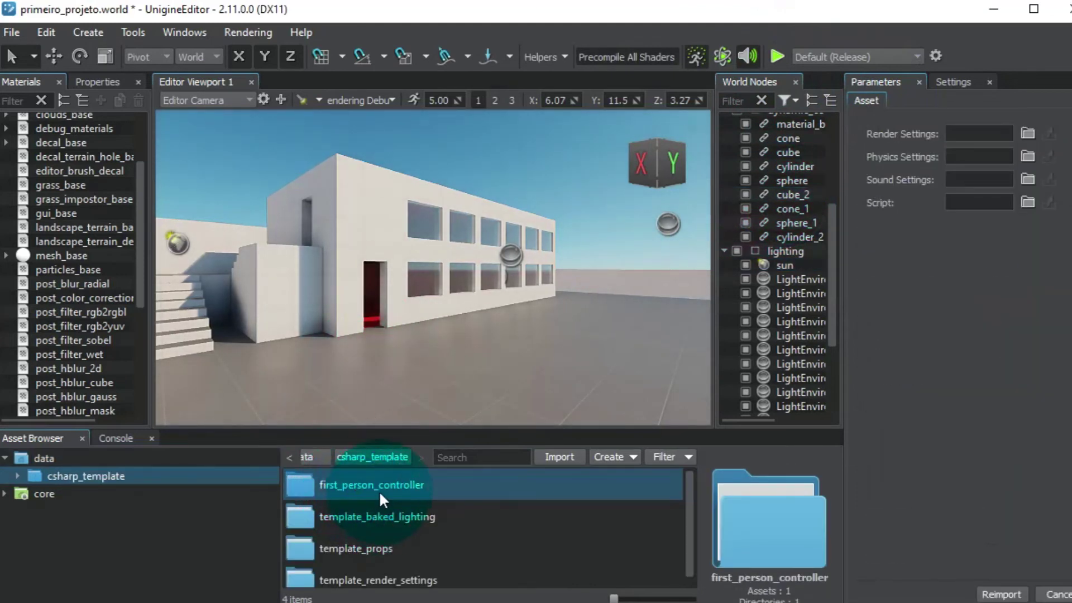
click(363, 511)
click(351, 541)
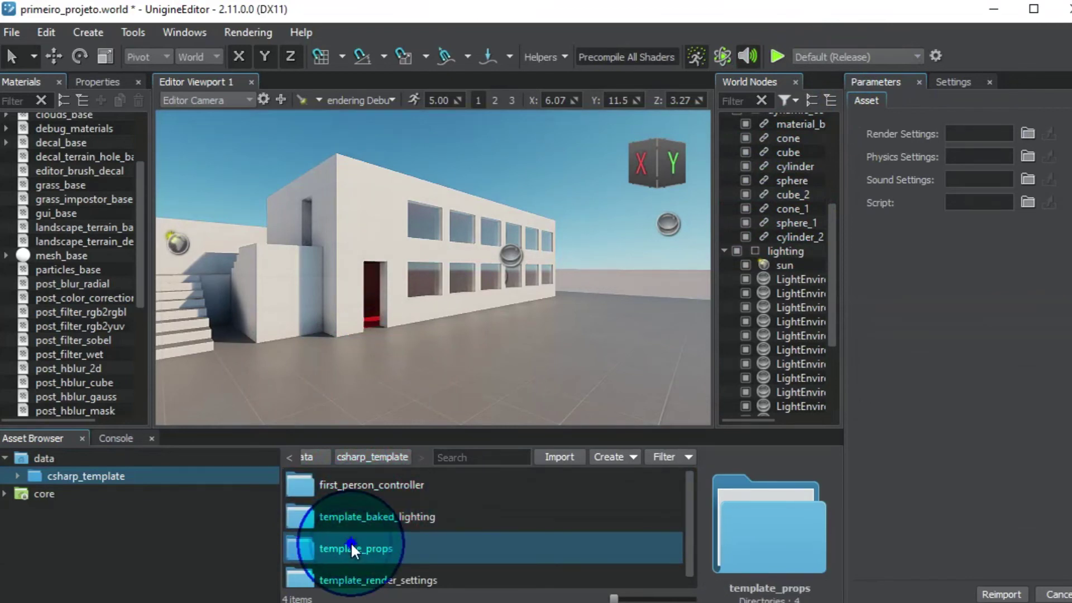
click(345, 565)
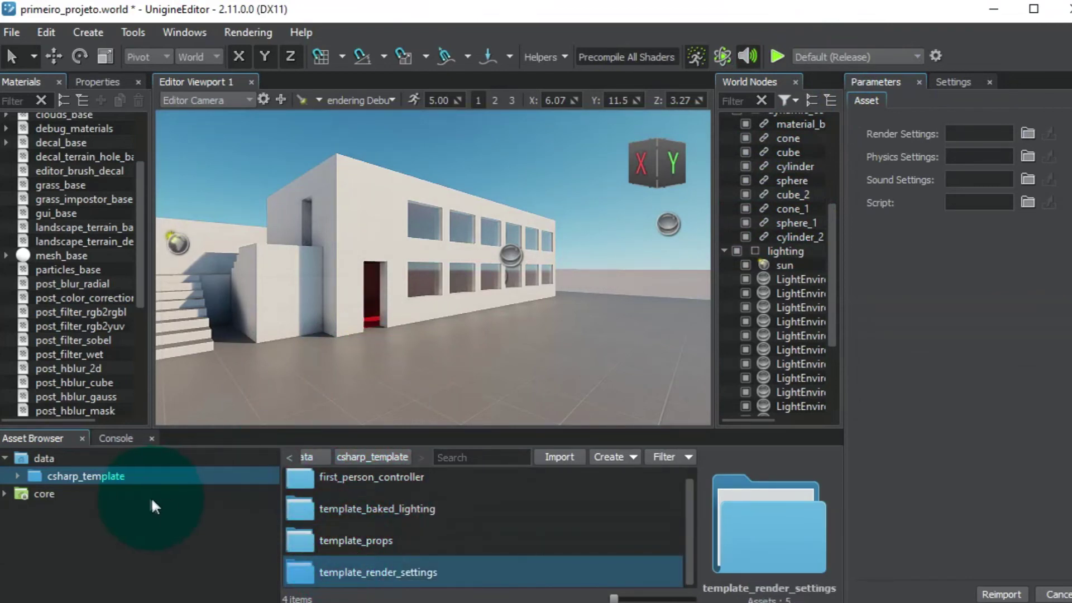
- Inspect LightEnvironmentProbe_6 and the landscape_terrain_detail_base material, then show the Settings tree
click(782, 334)
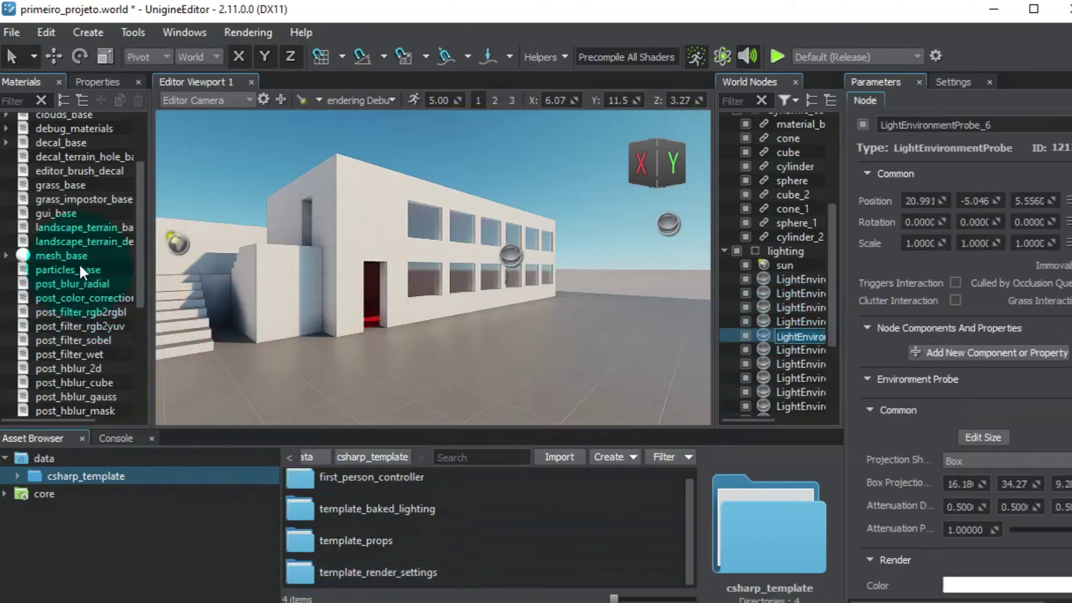
click(77, 239)
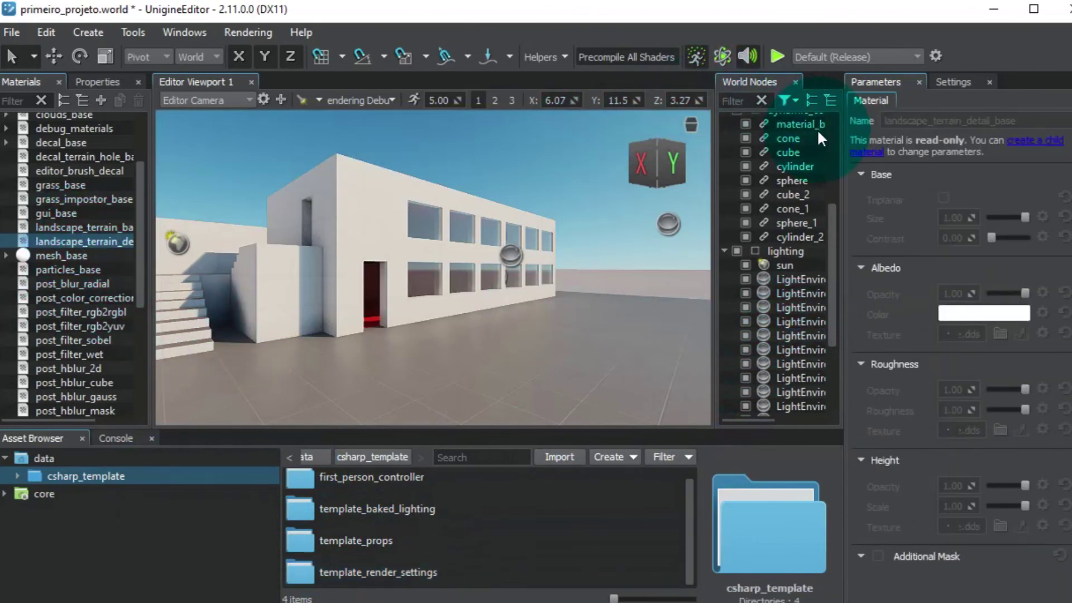
click(950, 78)
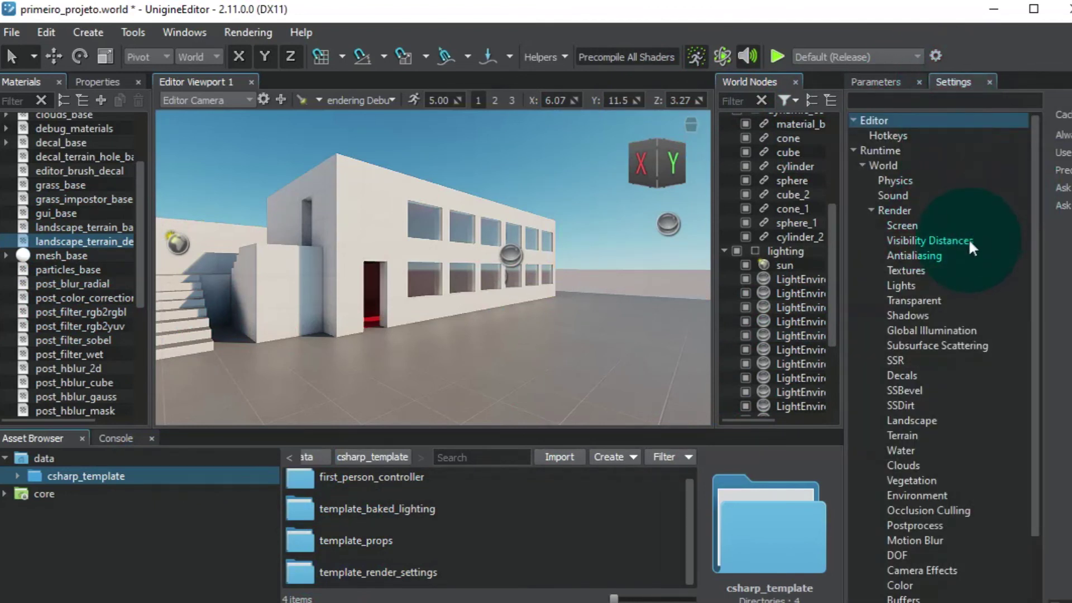
- Select the blue material_ball robot, frame it with F, zoom in close, and show its Parameters
click(400, 267)
mouse_move(441, 268)
right_down()
mouse_move(68, 176)
mouse_move(261, 250)
mouse_move(189, 299)
mouse_move(96, 319)
mouse_move(240, 357)
right_up()
click(457, 286)
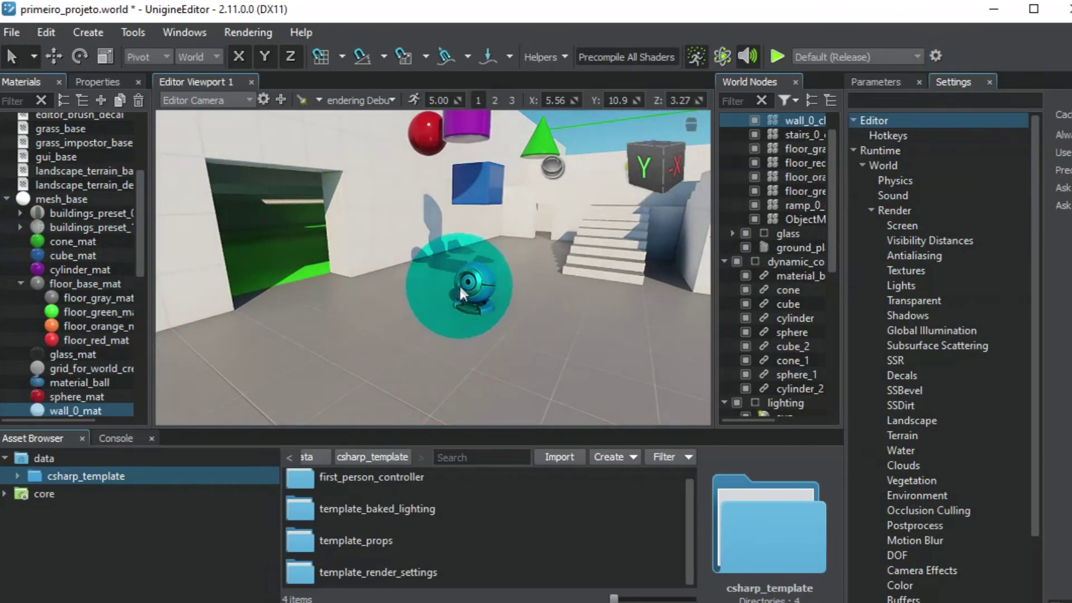
key(f)
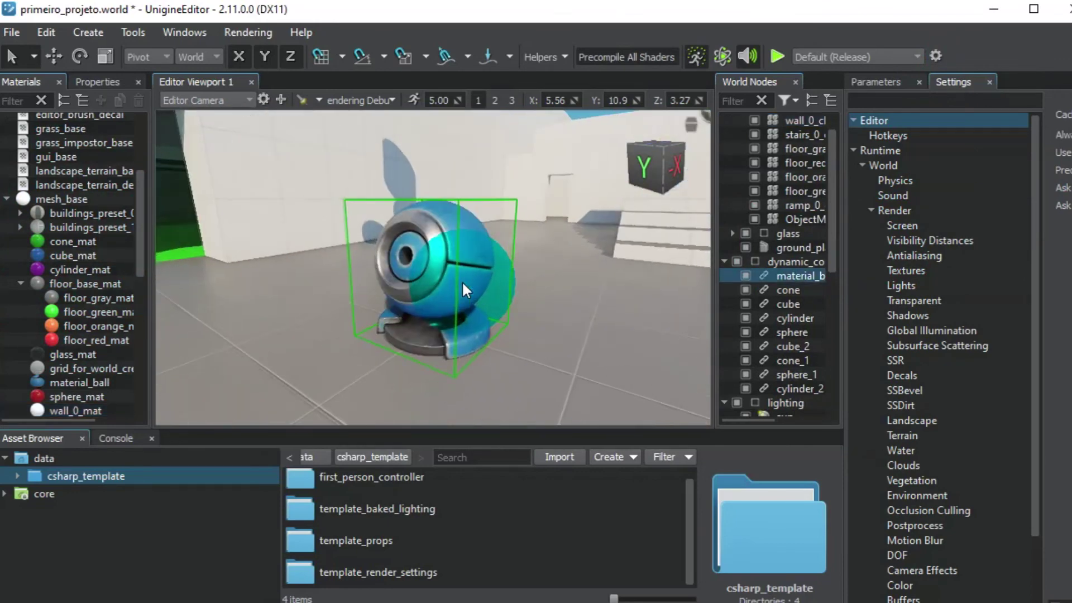
right_drag(461, 280, 421, 282)
scroll(421, 283, up, 2)
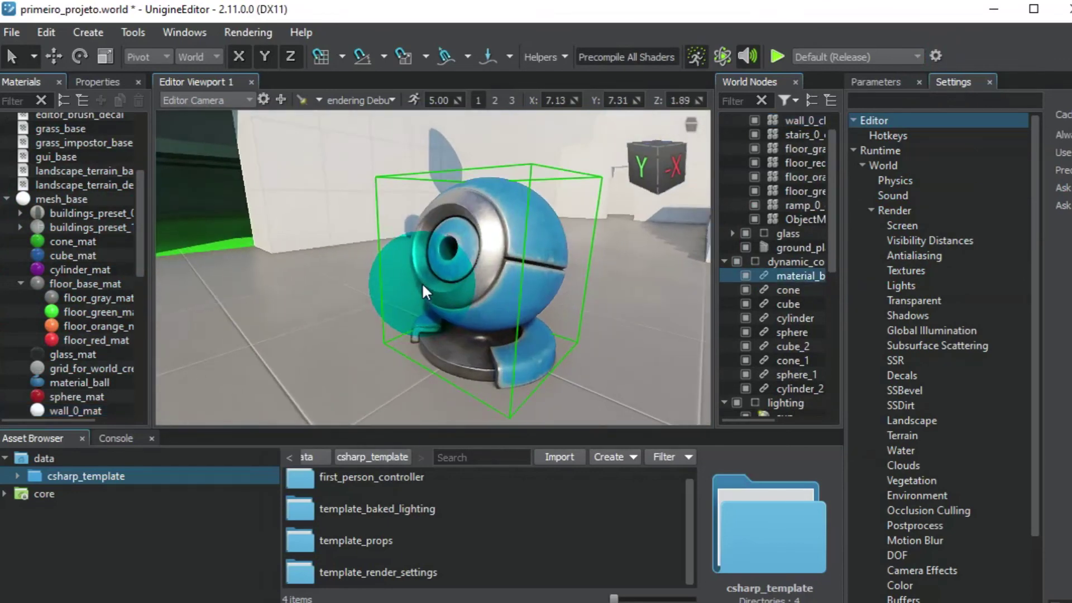
scroll(421, 283, up, 2)
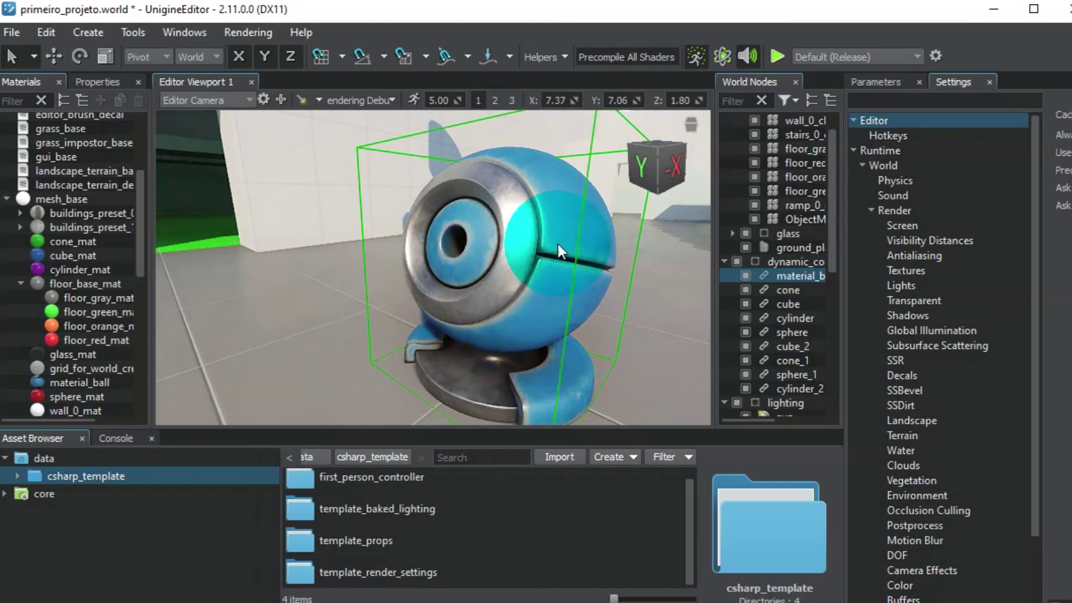
click(894, 83)
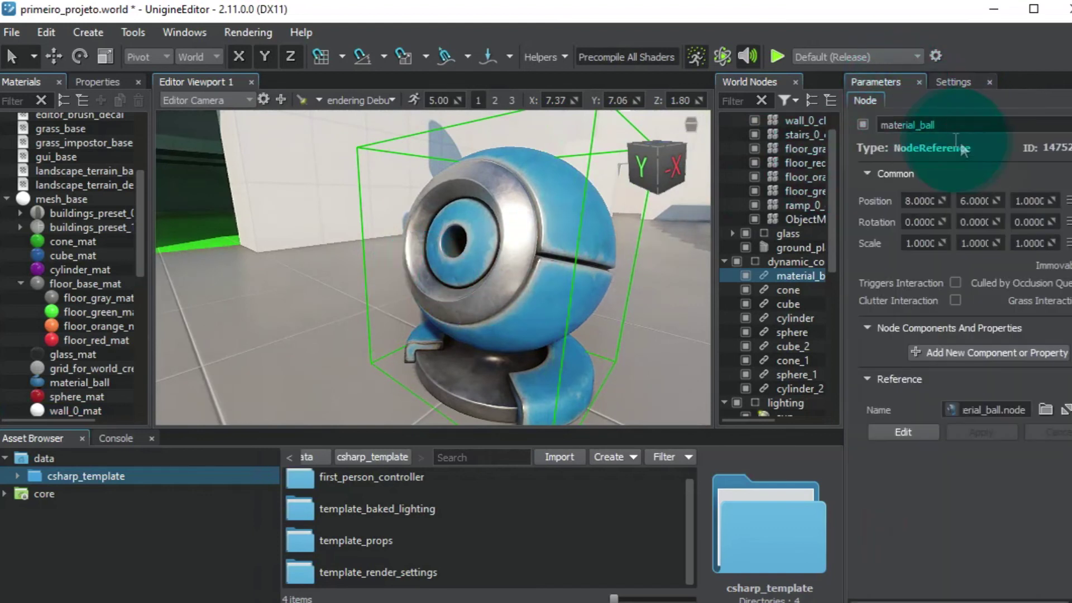
click(1044, 408)
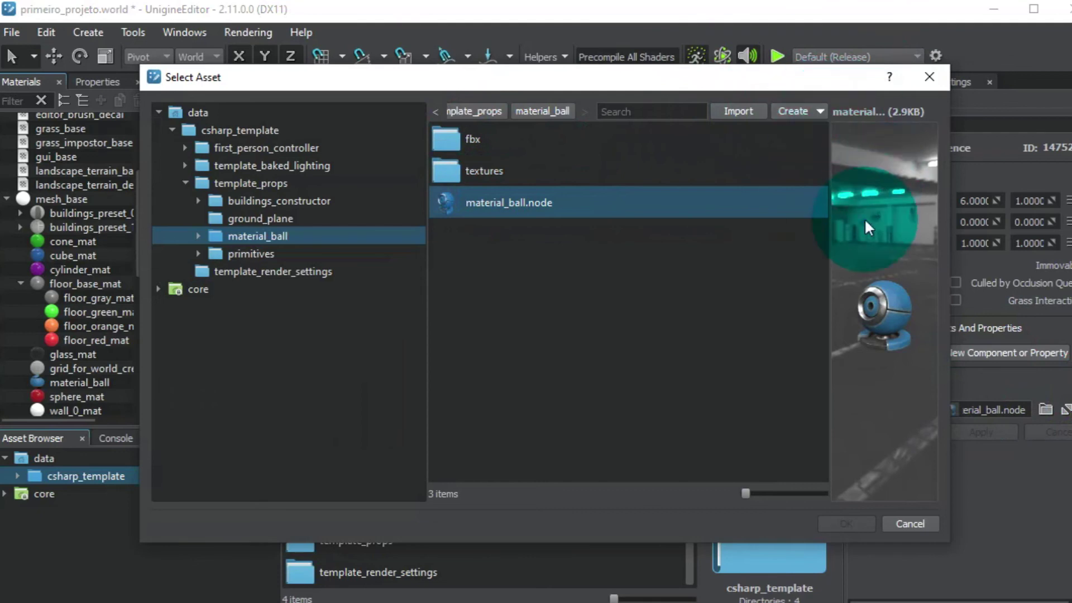
drag(864, 218, 844, 284)
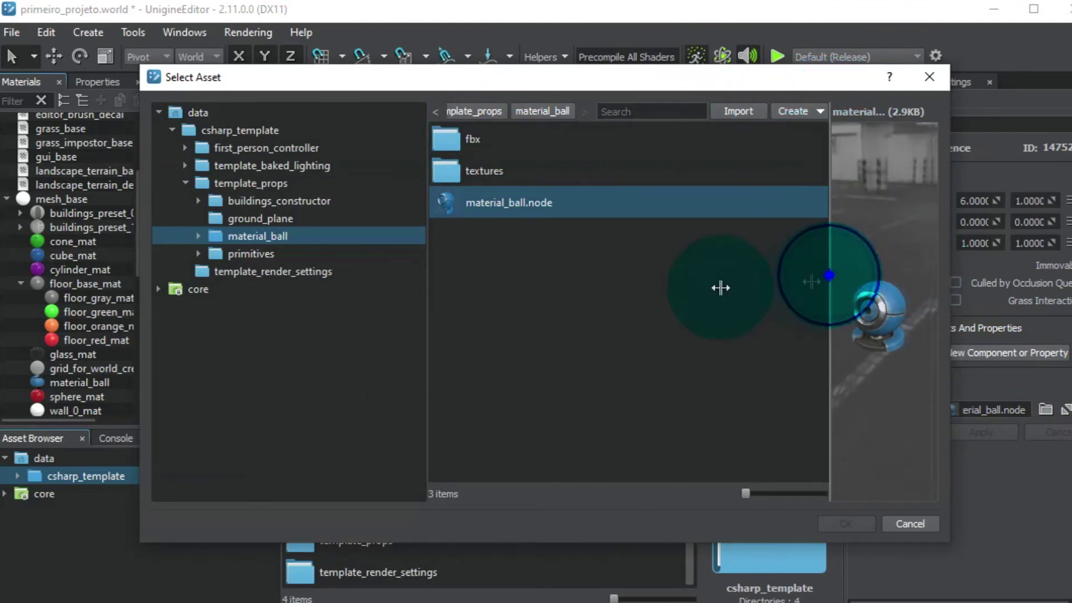
drag(830, 273, 486, 279)
mouse_move(702, 310)
mouse_down()
mouse_move(583, 228)
mouse_move(498, 331)
mouse_move(965, 337)
mouse_up()
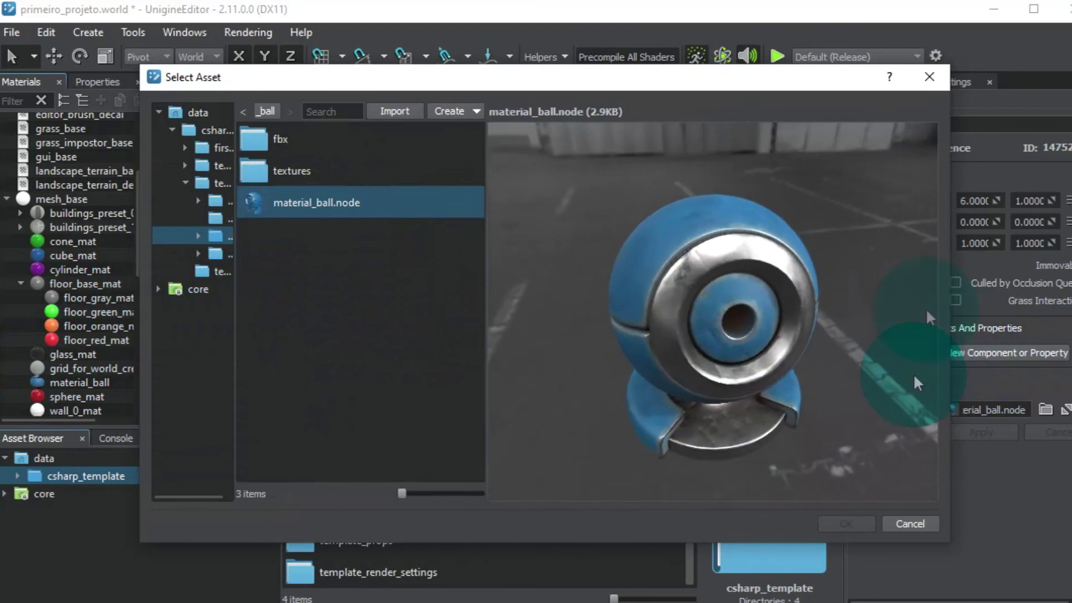
click(929, 77)
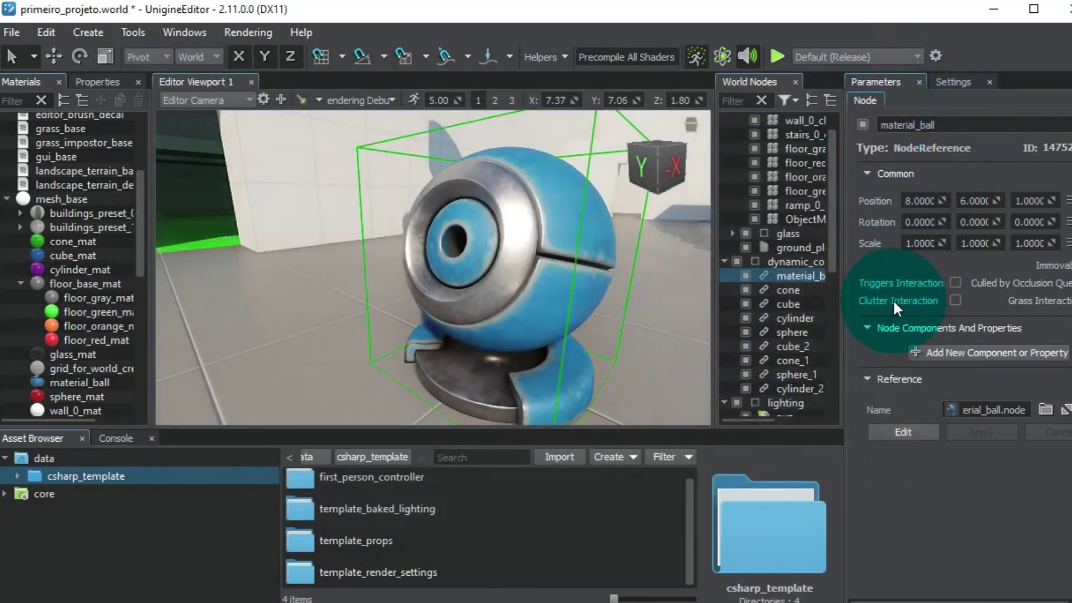
- Edit the material_ball reference, float the Parameters panel, and scroll to its material_ball.mesh surface material
click(929, 427)
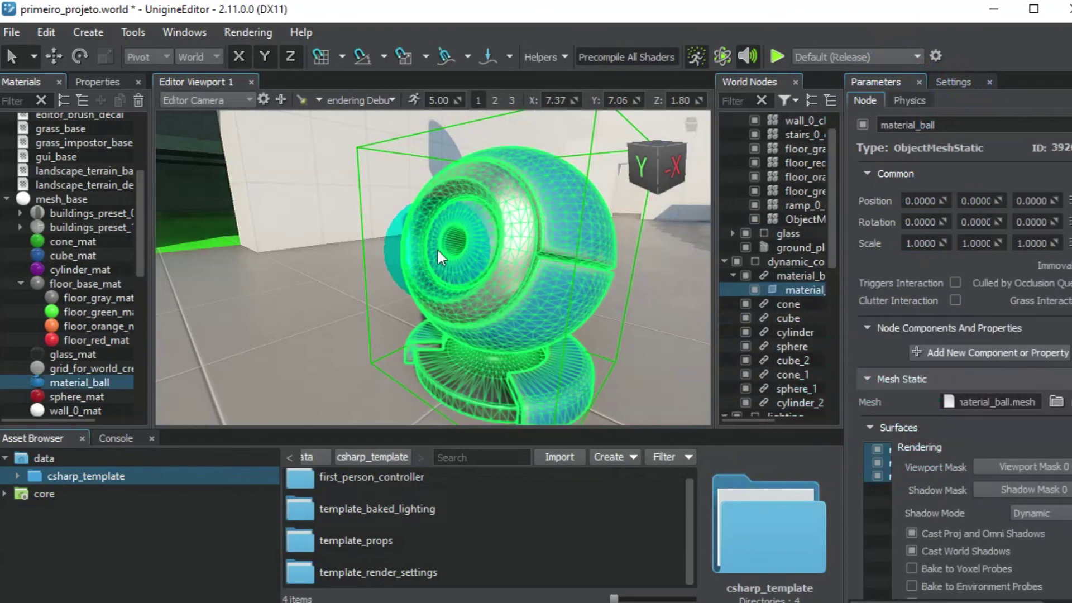
drag(904, 402, 1000, 401)
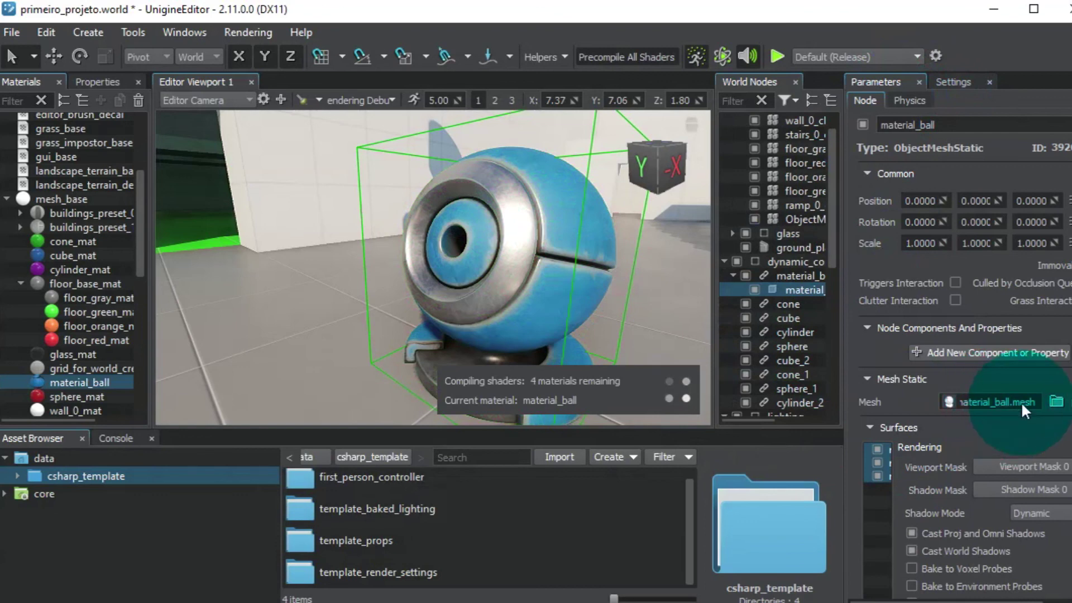
scroll(991, 413, down, 3)
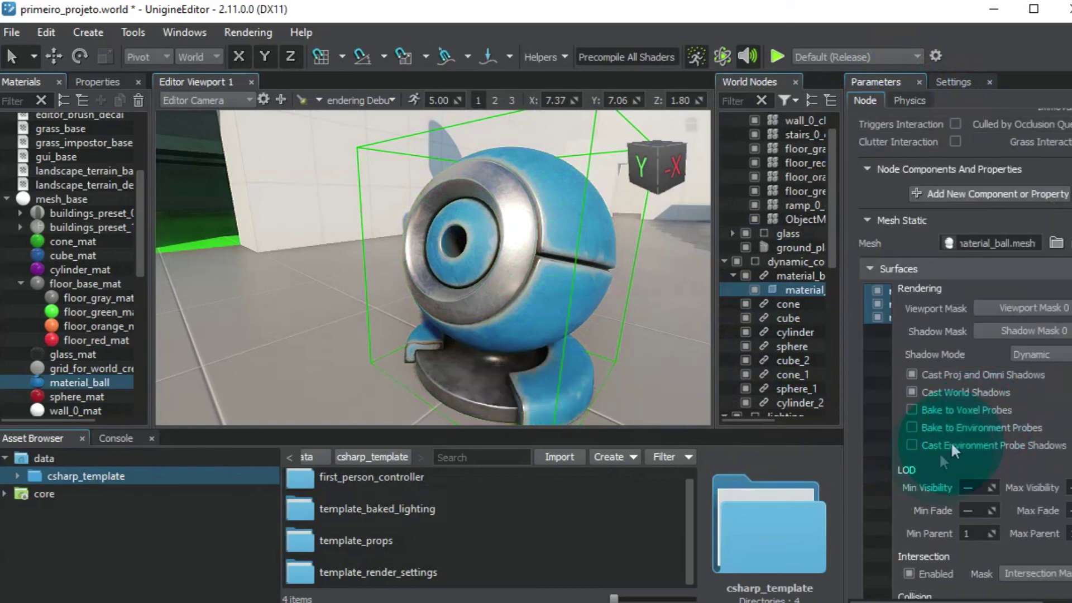
click(893, 401)
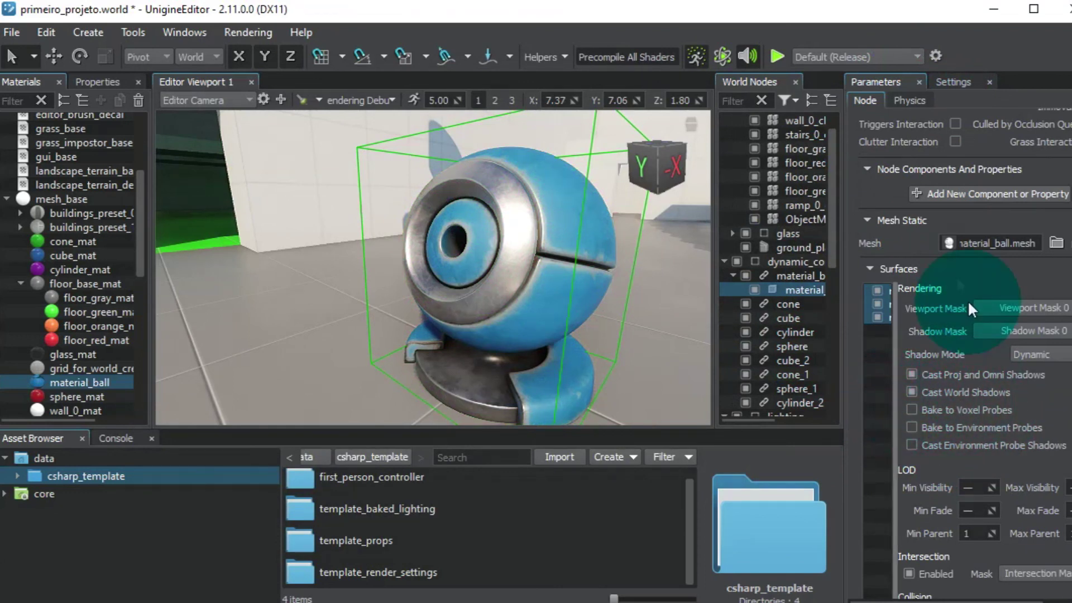
mouse_move(893, 80)
mouse_down()
mouse_move(608, 246)
mouse_move(622, 273)
mouse_move(723, 123)
mouse_up()
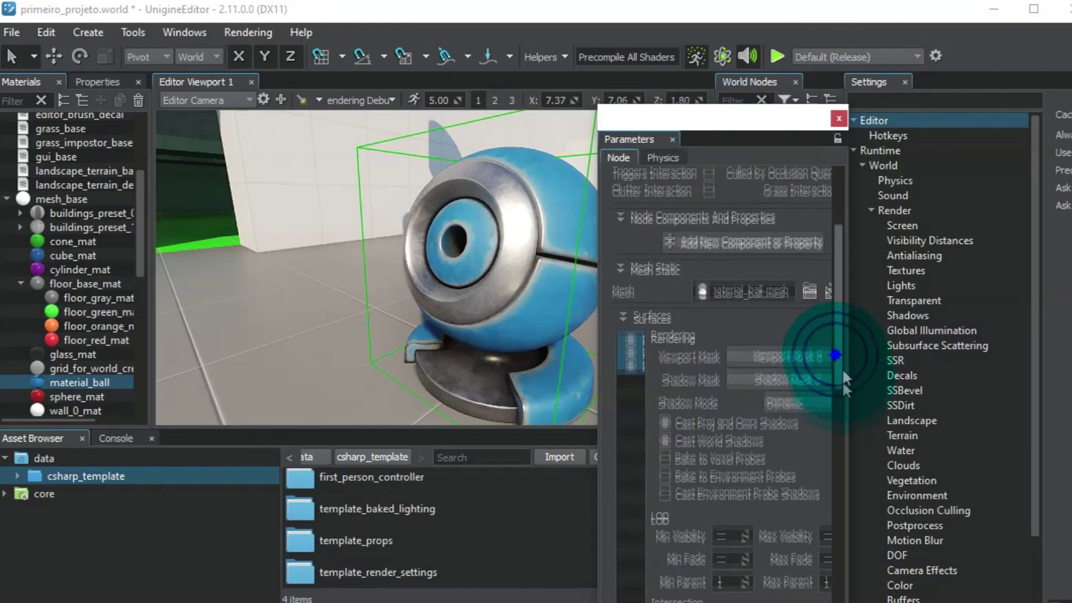
drag(839, 363, 839, 554)
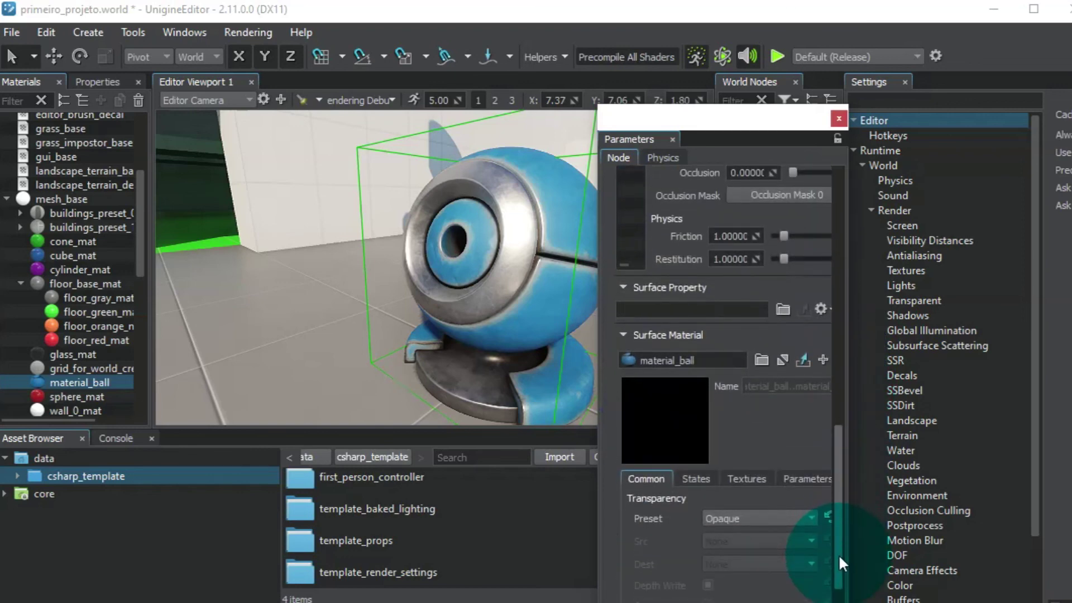